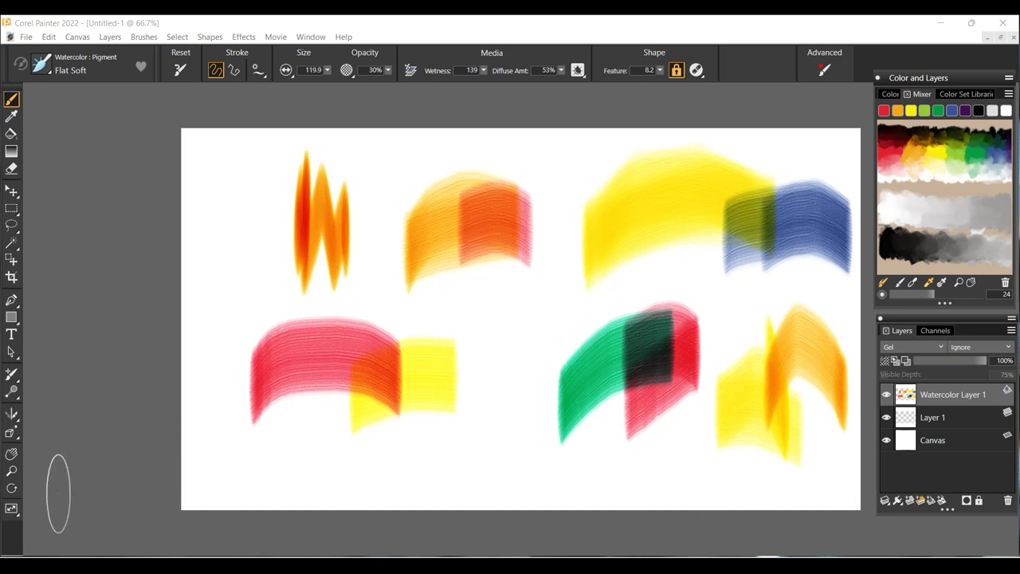
Display the color wheel and sample the orange-and-pink overlap in the upper strokes with the eyedropper to read its mixed color.
click(11, 226)
click(12, 115)
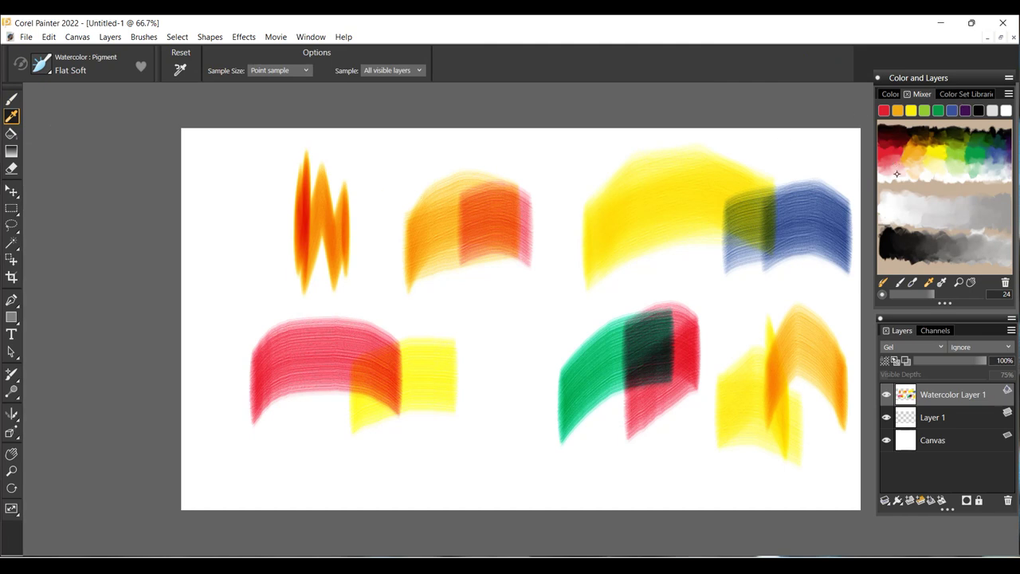
click(890, 95)
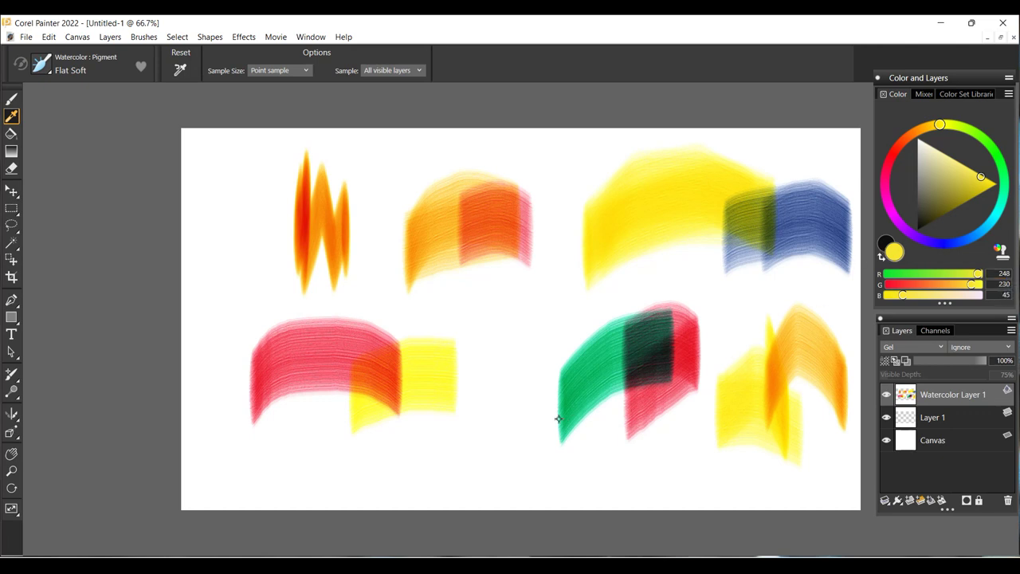
click(477, 223)
click(479, 223)
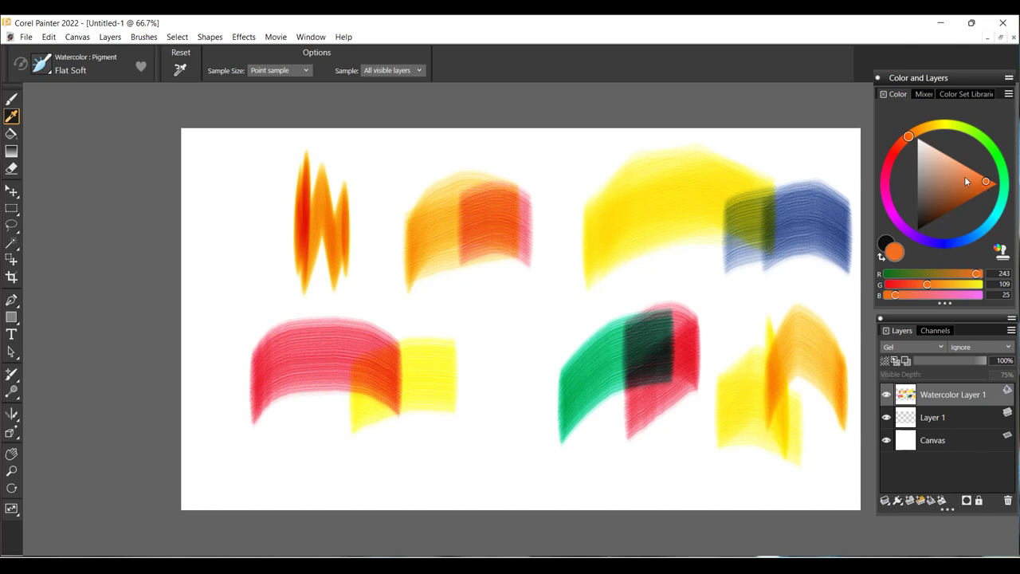
Sample the overlaps of the orange-yellow, pink-yellow, yellow-blue and green-red strokes to read their mixed colors.
click(766, 391)
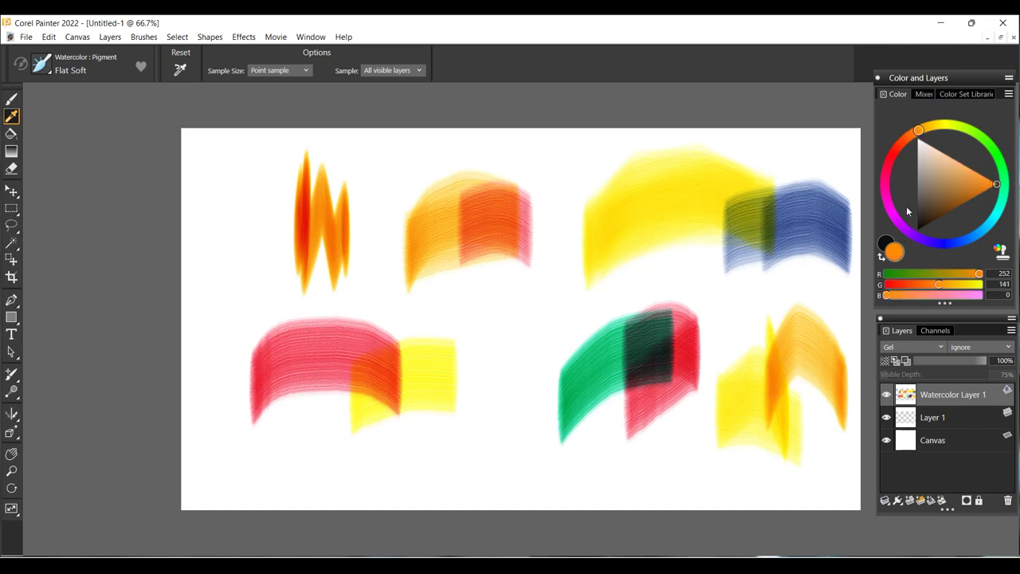
click(784, 371)
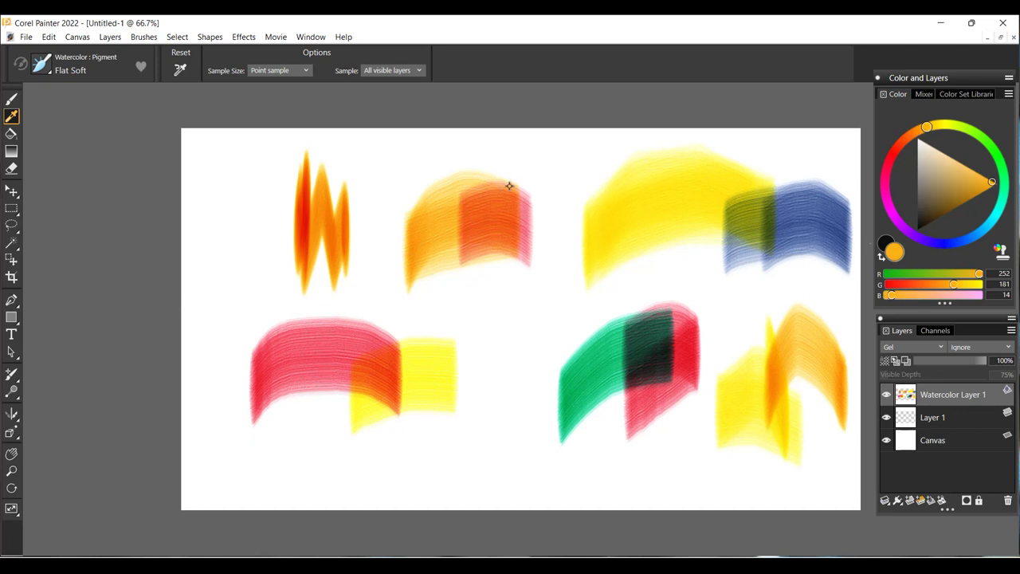
click(371, 385)
click(371, 385)
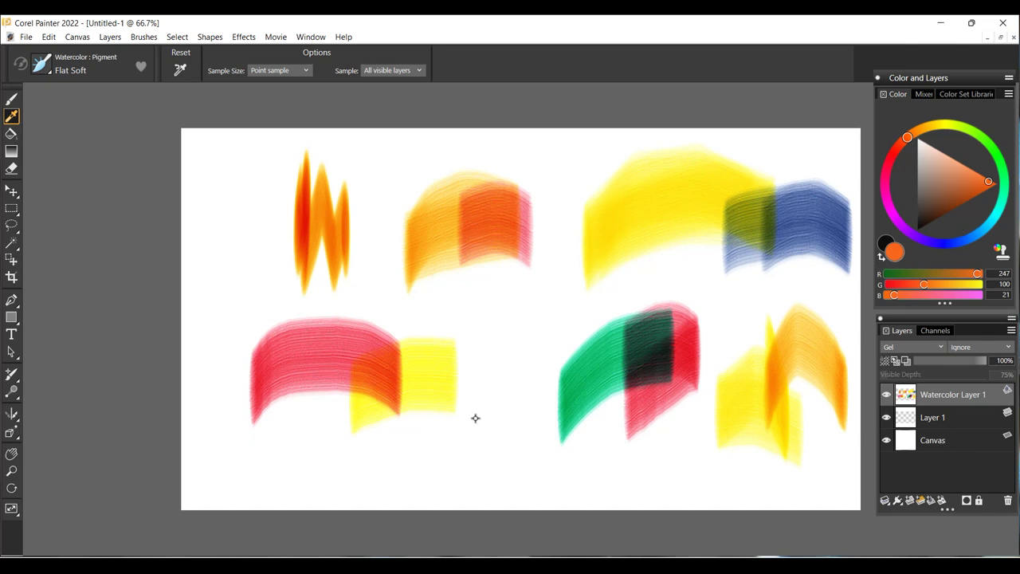
click(741, 215)
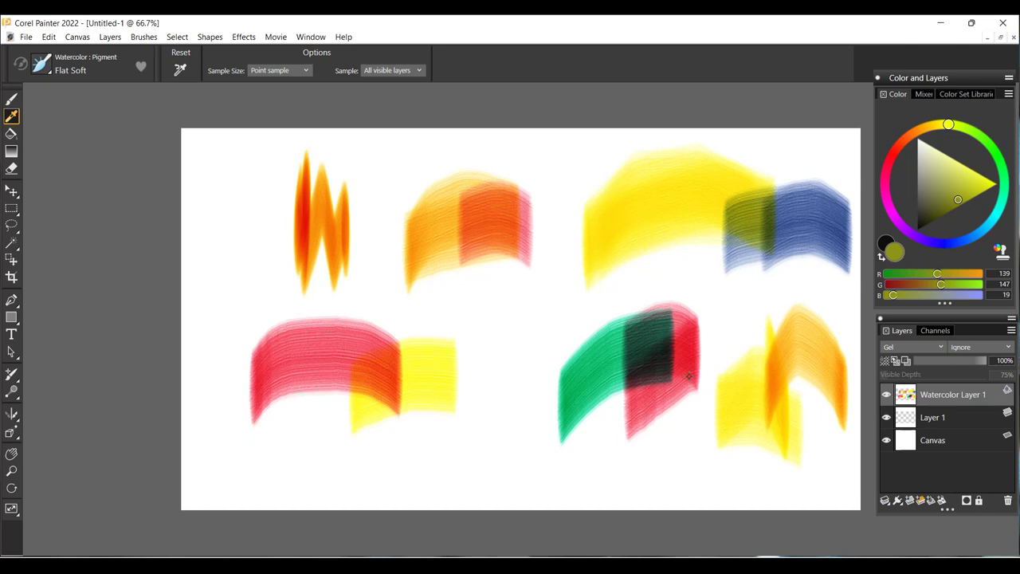
click(635, 333)
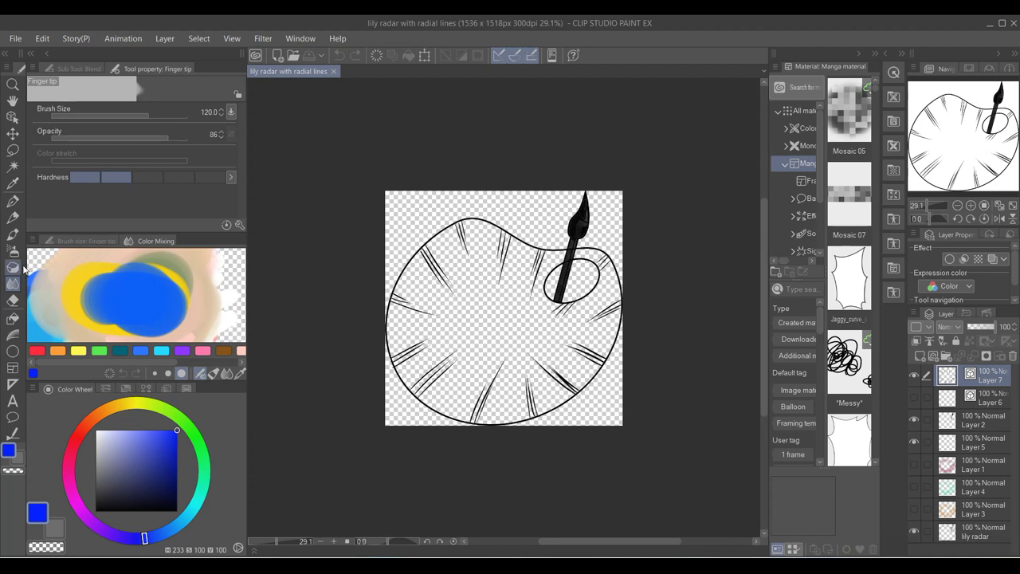
In Clip Studio Paint, widen the tool palette and view the special ruler types available for the ruler tool.
drag(25, 248, 55, 252)
click(28, 203)
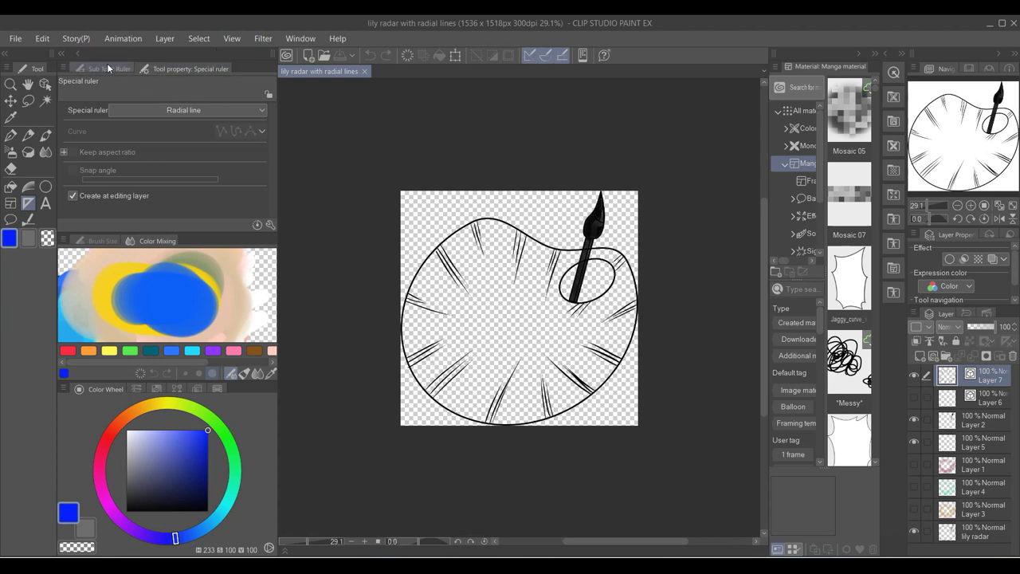
click(261, 111)
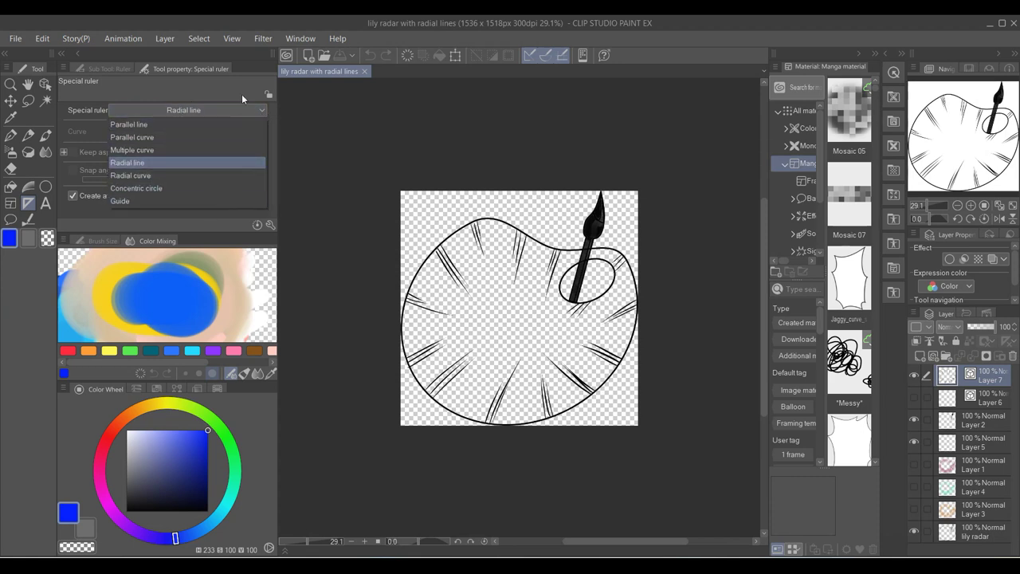
click(263, 111)
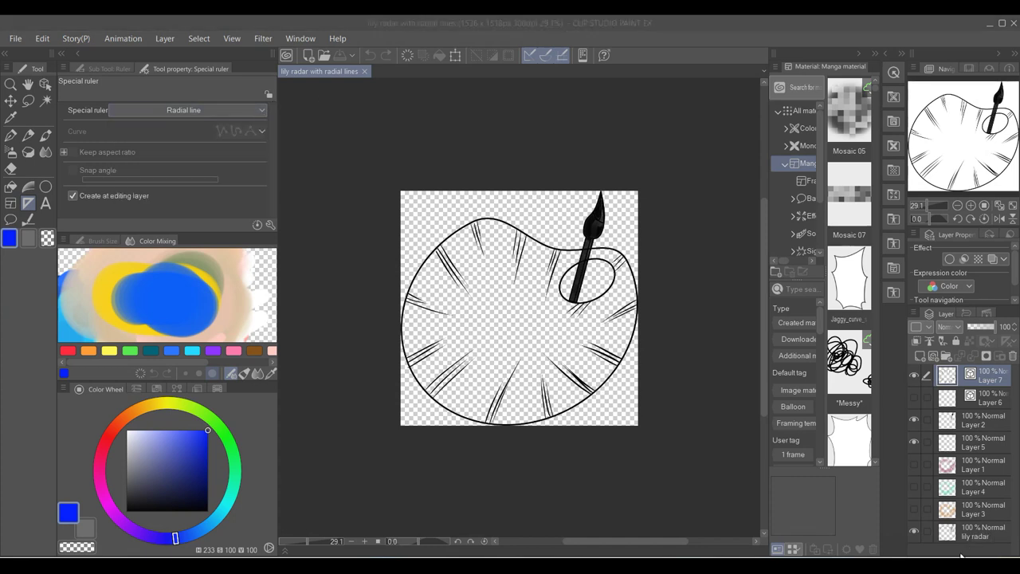
Switch to Affinity Designer and show the LERP COLOUR HINT layer of the Game hints pop up document instead of 3 COLOURS MIX HINT.
key(alt+Tab)
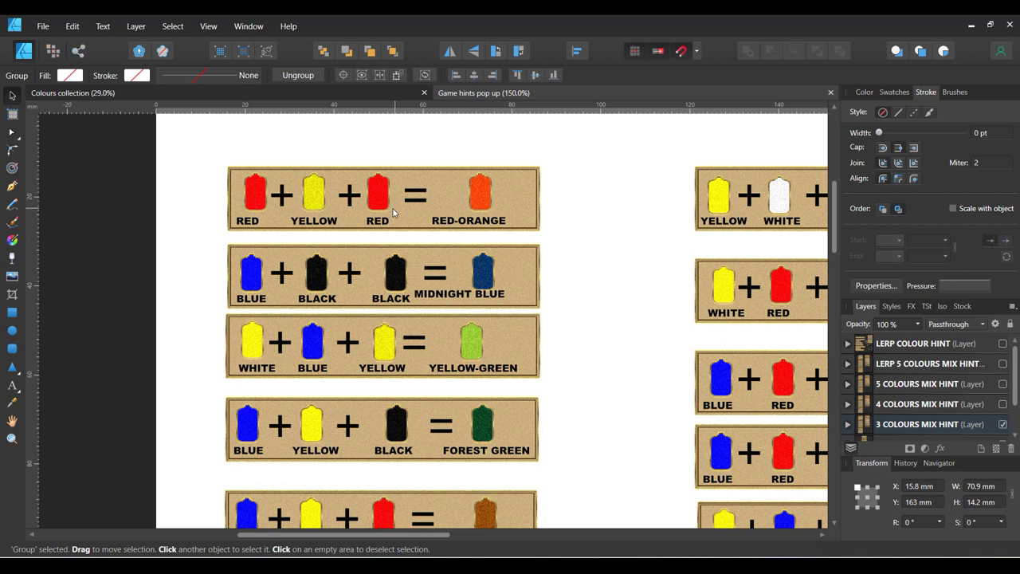
click(1003, 364)
click(1003, 364)
click(1003, 343)
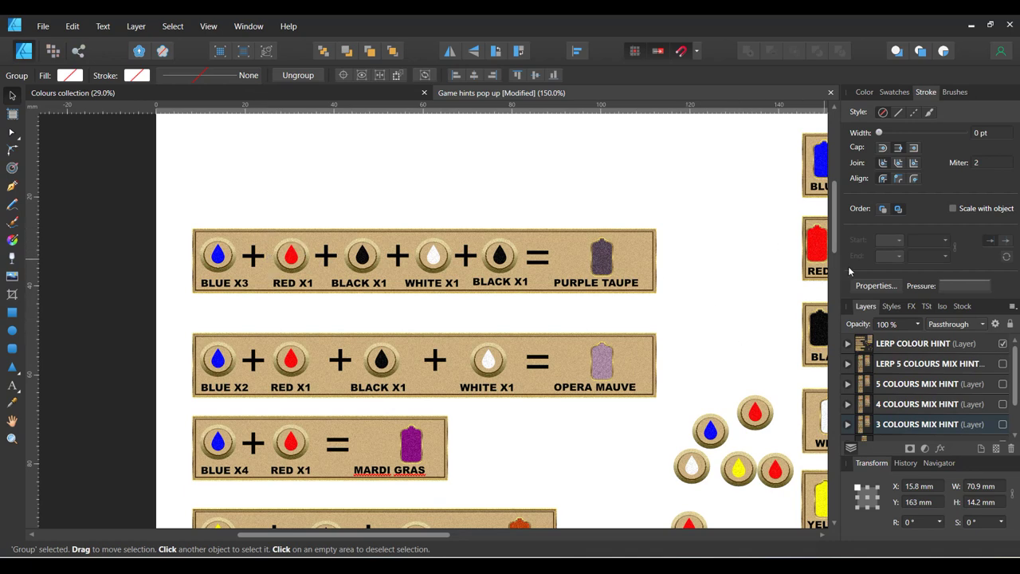
drag(811, 198, 286, 196)
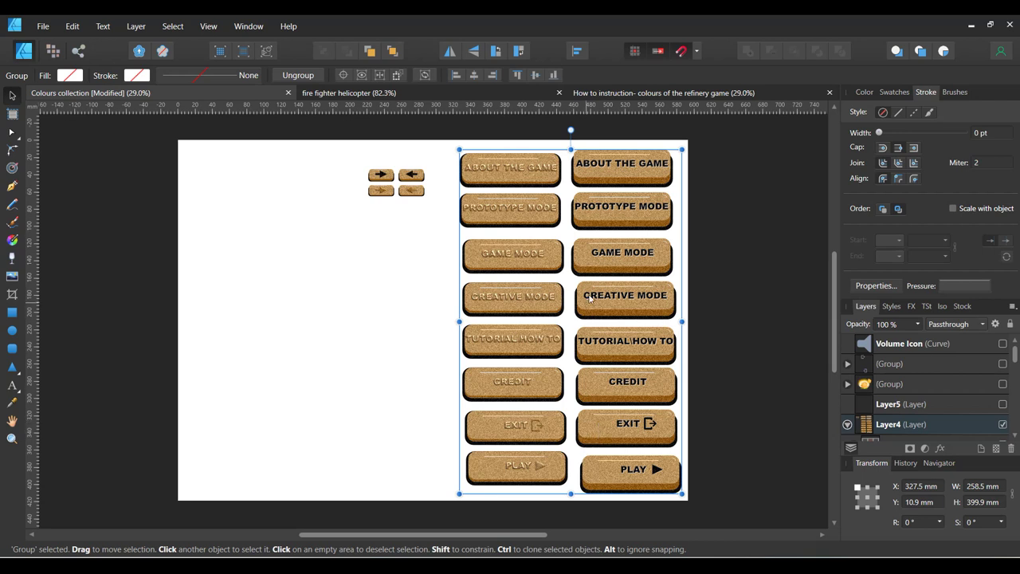
In the Colours collection document, hide Layer4 with the game buttons and show the two yellow lotus groups.
click(1003, 424)
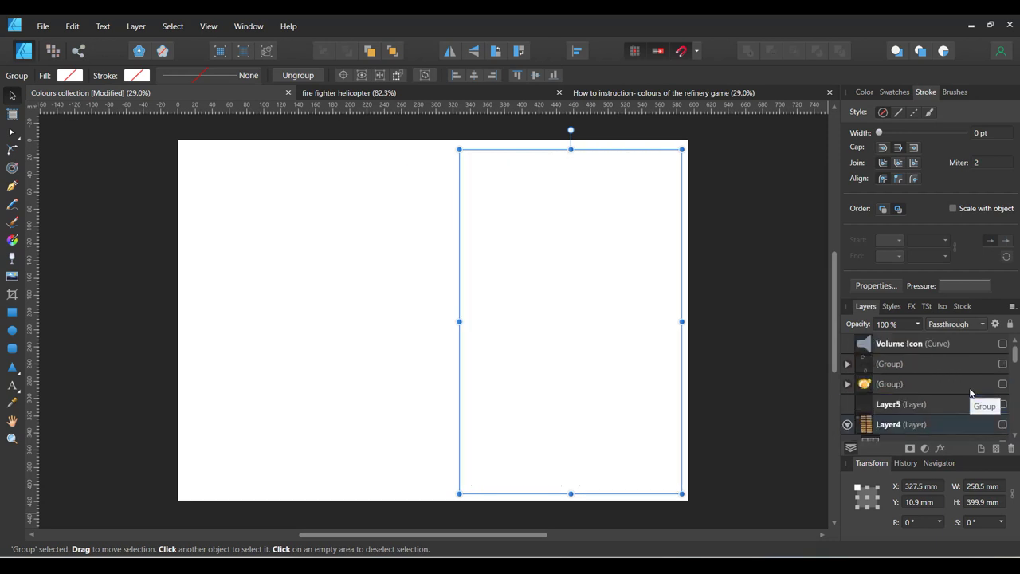
click(1001, 385)
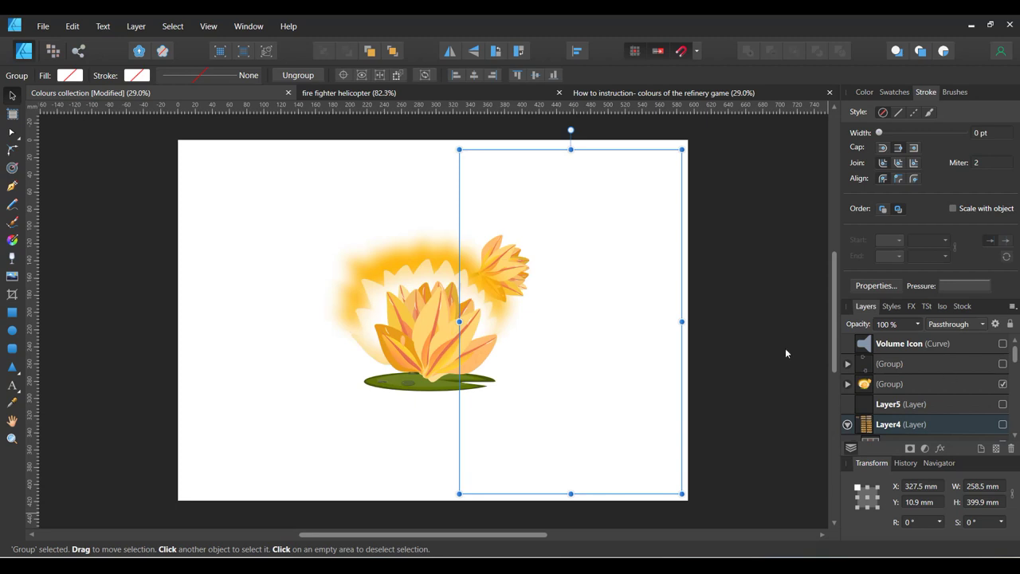
scroll(989, 414, down, 4)
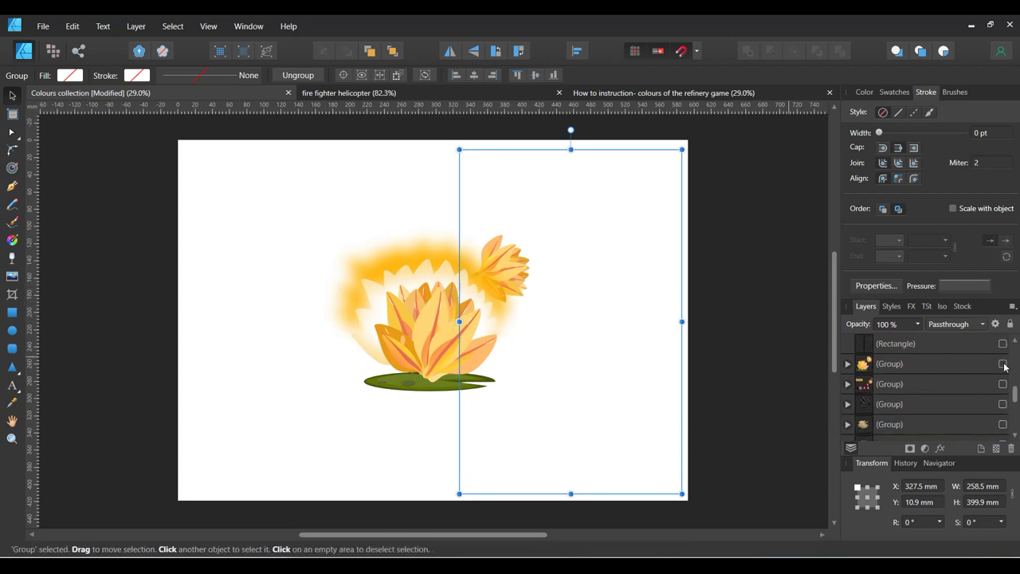
click(1003, 365)
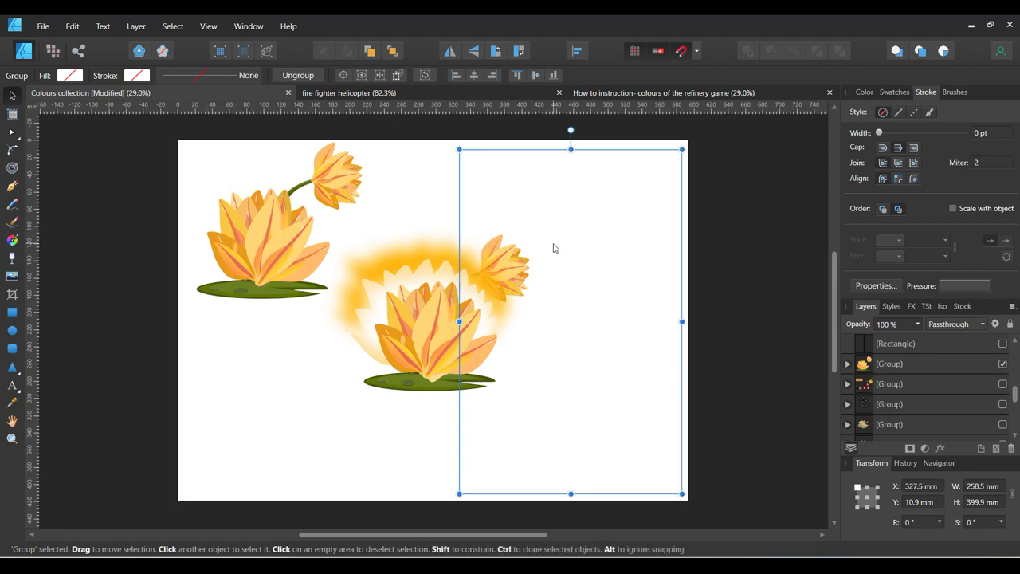
Show the upper Layer2 that contains the colour palette badges.
scroll(901, 405, down, 3)
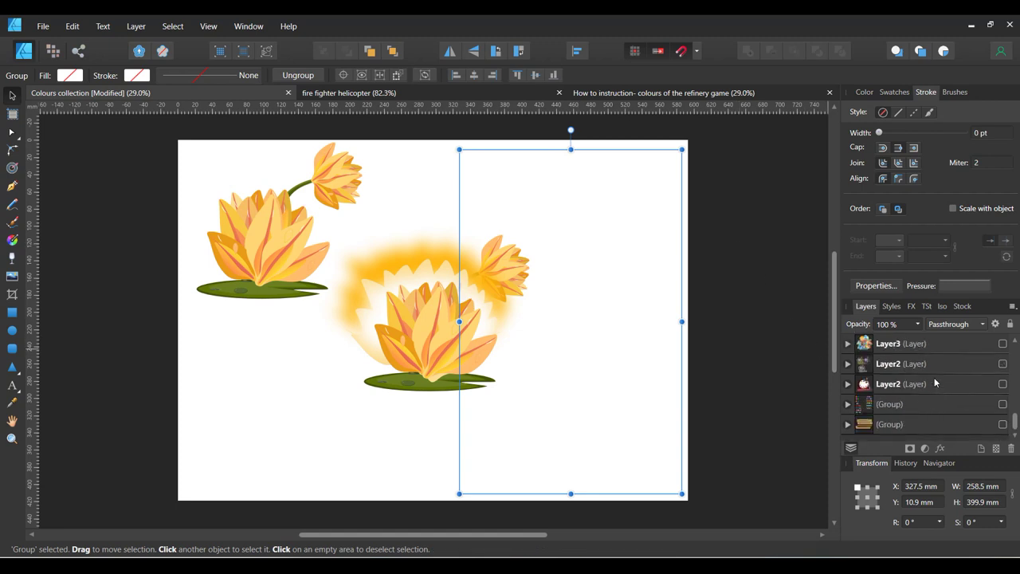
scroll(944, 390, up, 3)
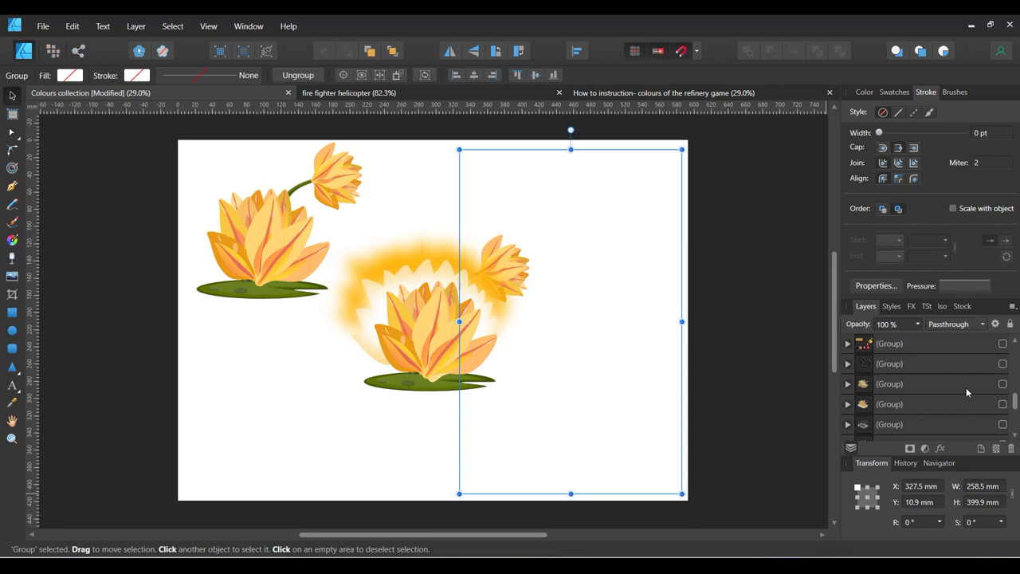
scroll(966, 387, down, 3)
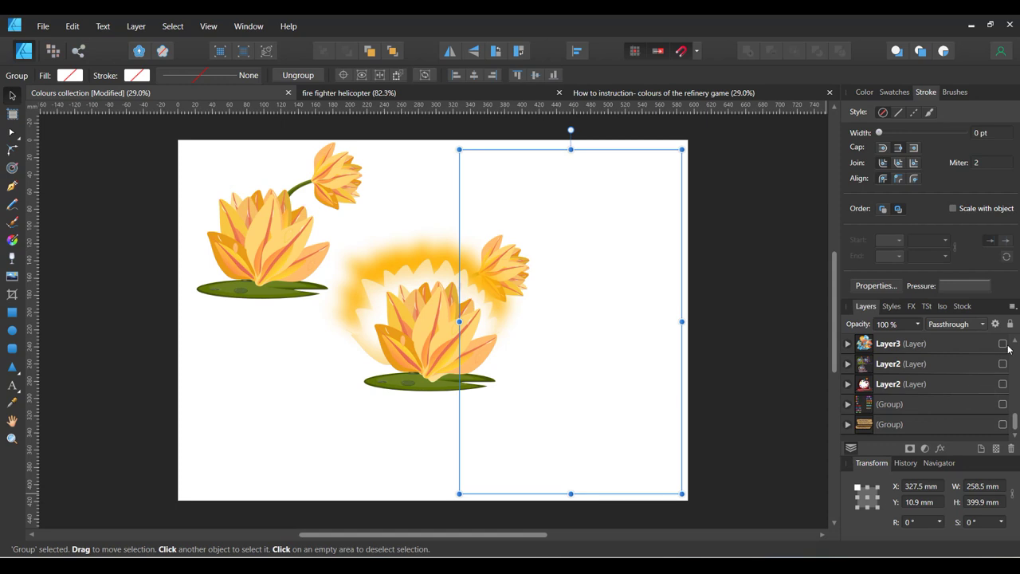
click(1003, 364)
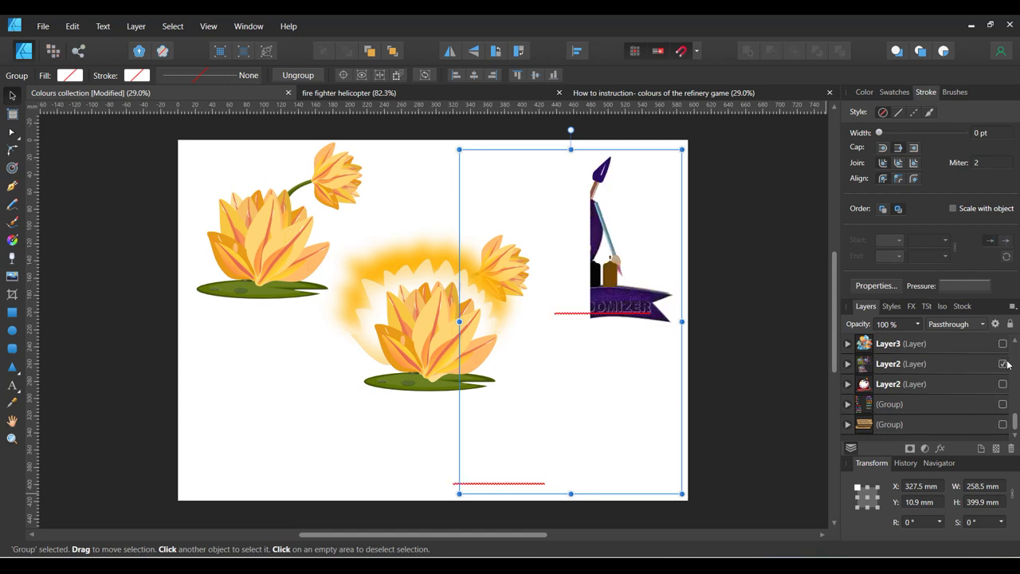
Hide the button and arrow groups inside Layer4 and the glowing lotus group, and close the Colours collection document.
scroll(998, 369, up, 2)
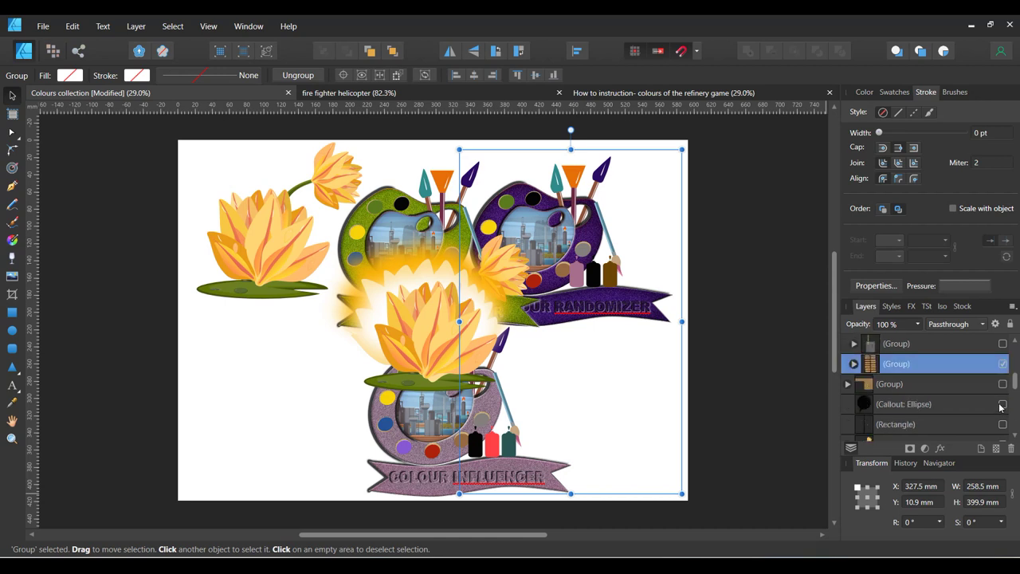
click(1003, 405)
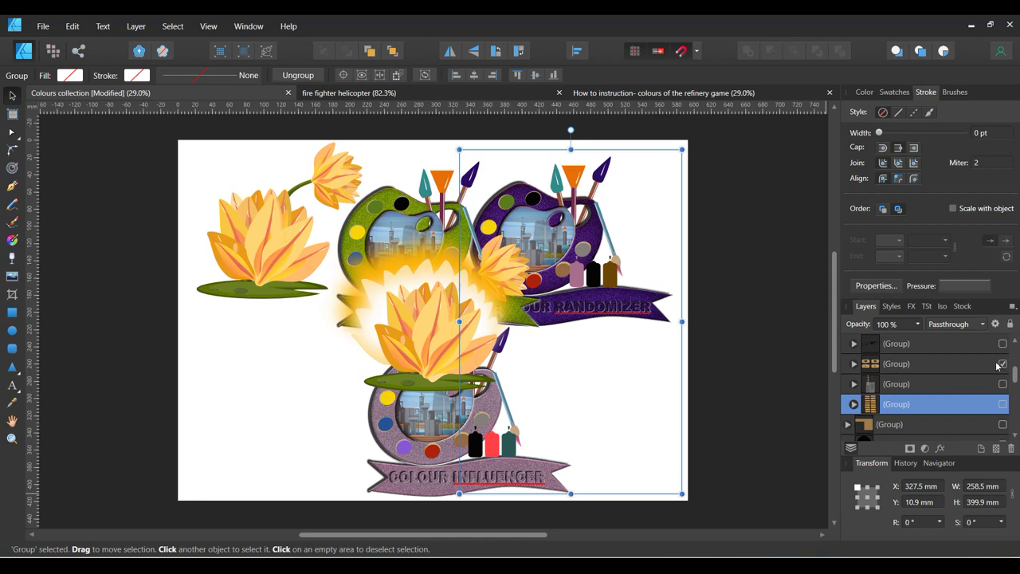
scroll(988, 375, up, 2)
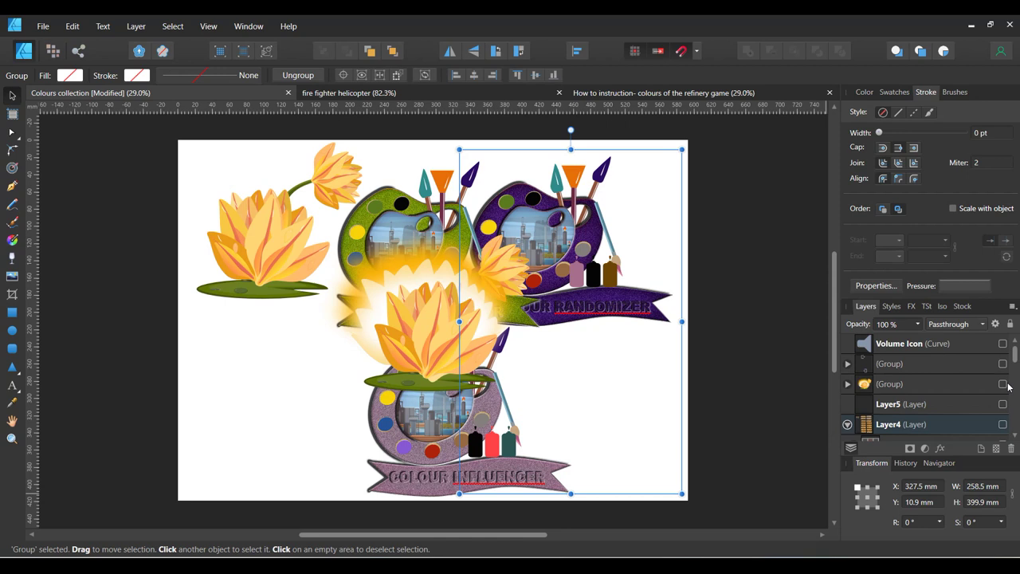
click(1008, 386)
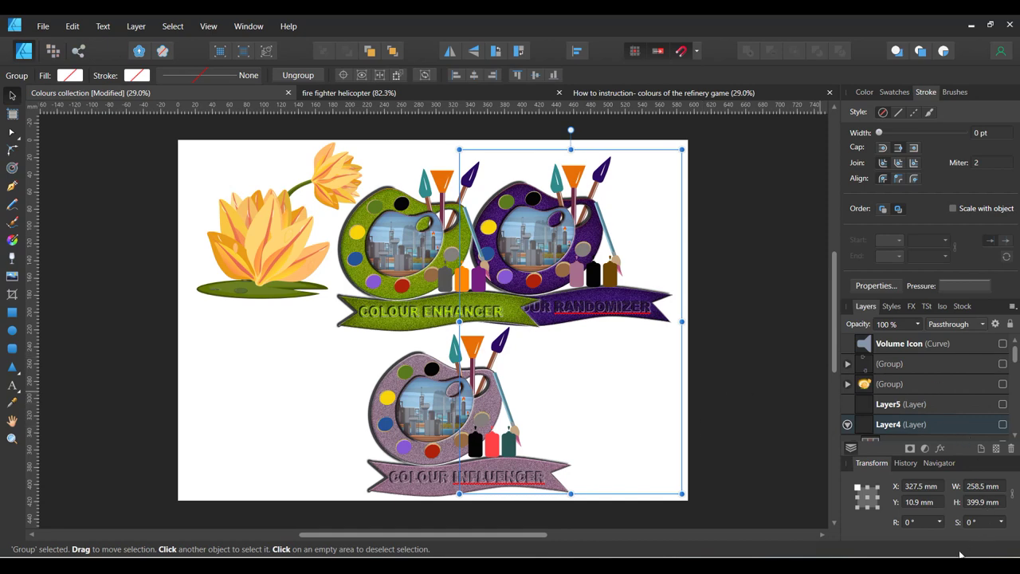
key(ctrl+w)
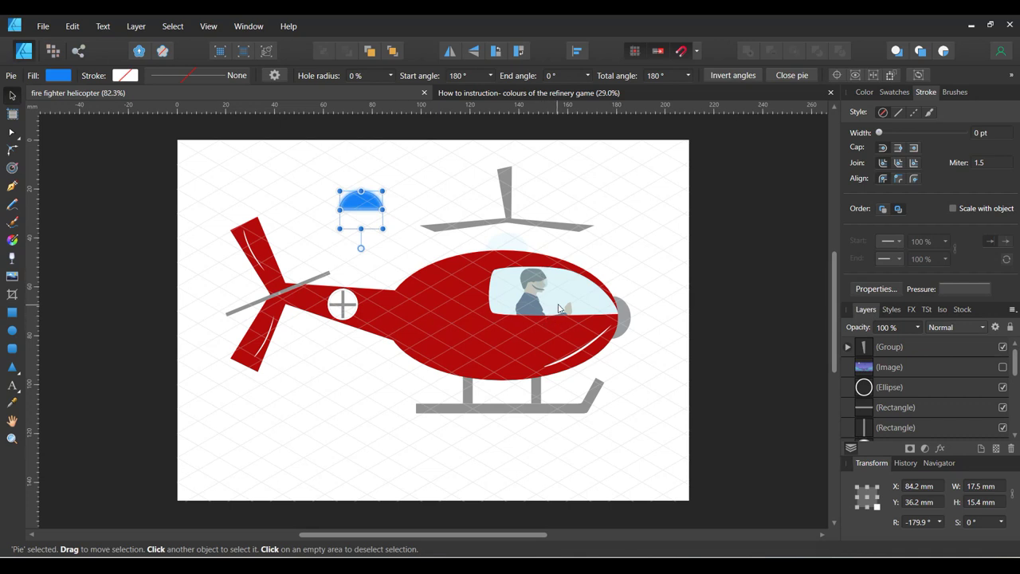
Examine the fire fighter helicopter drawing up close, including the blue half-circle pie shape and the layer list.
click(12, 438)
click(591, 277)
click(563, 250)
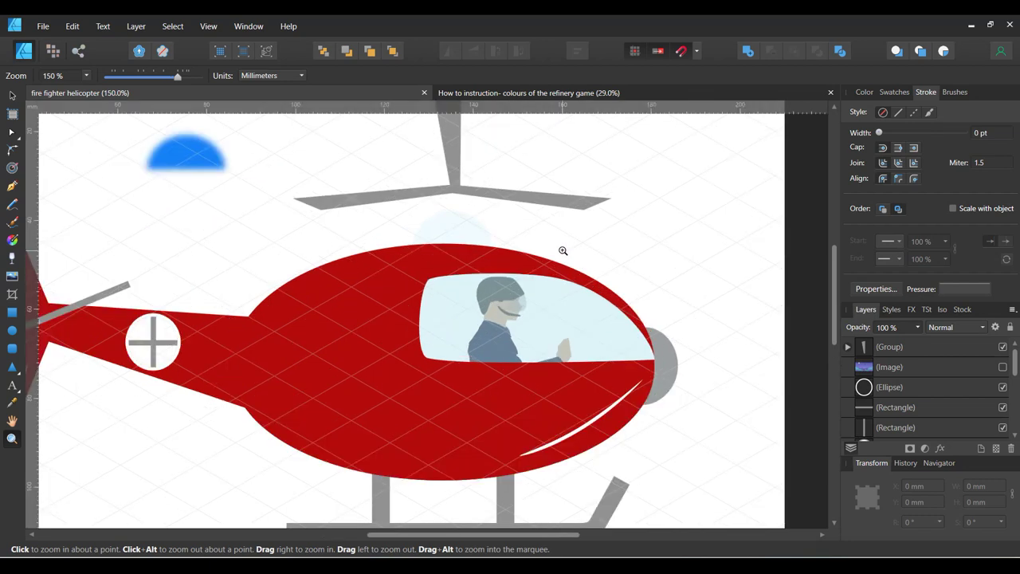
click(12, 95)
click(191, 160)
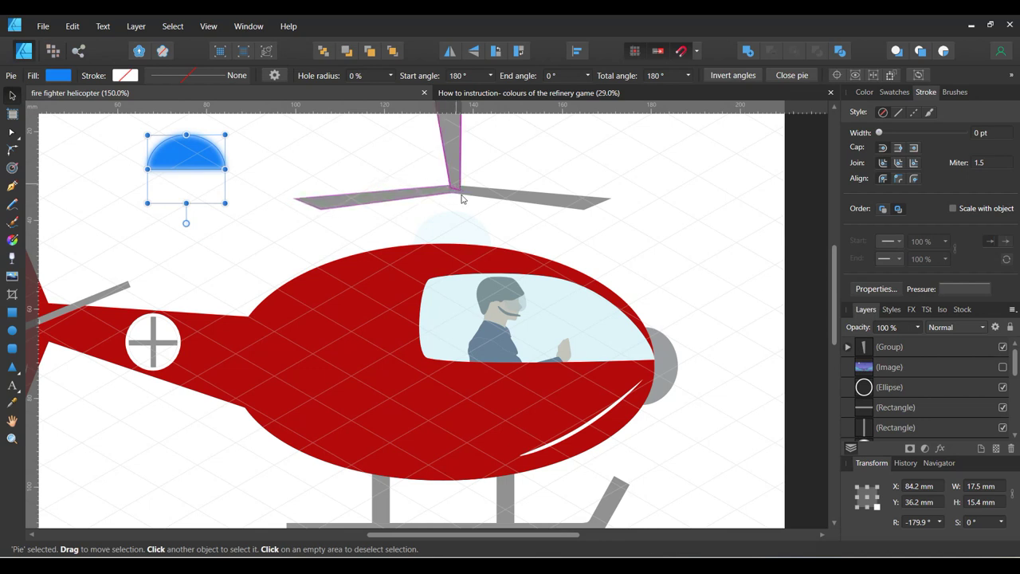
scroll(483, 228, down, 3)
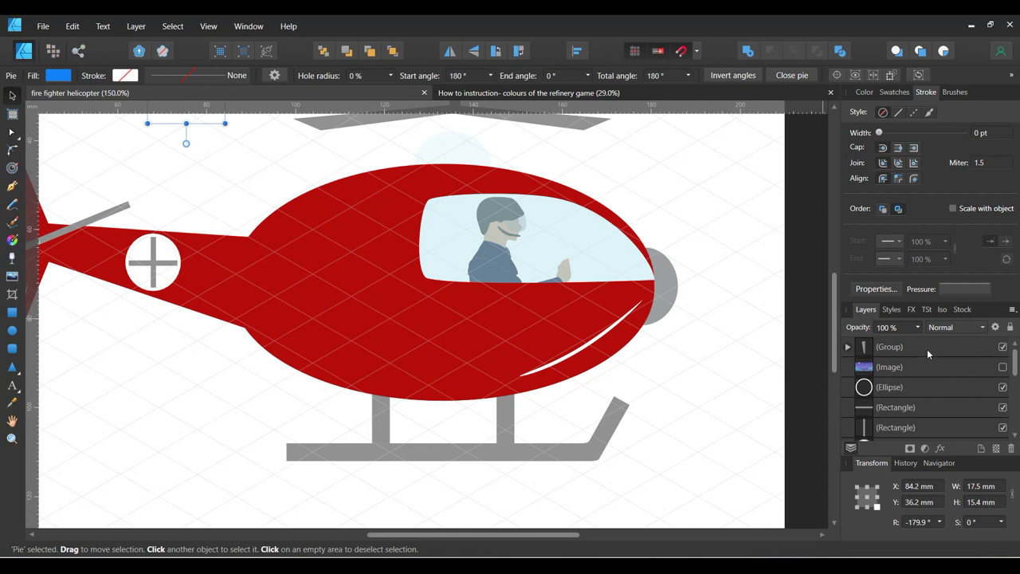
scroll(940, 411, down, 3)
scroll(937, 409, up, 3)
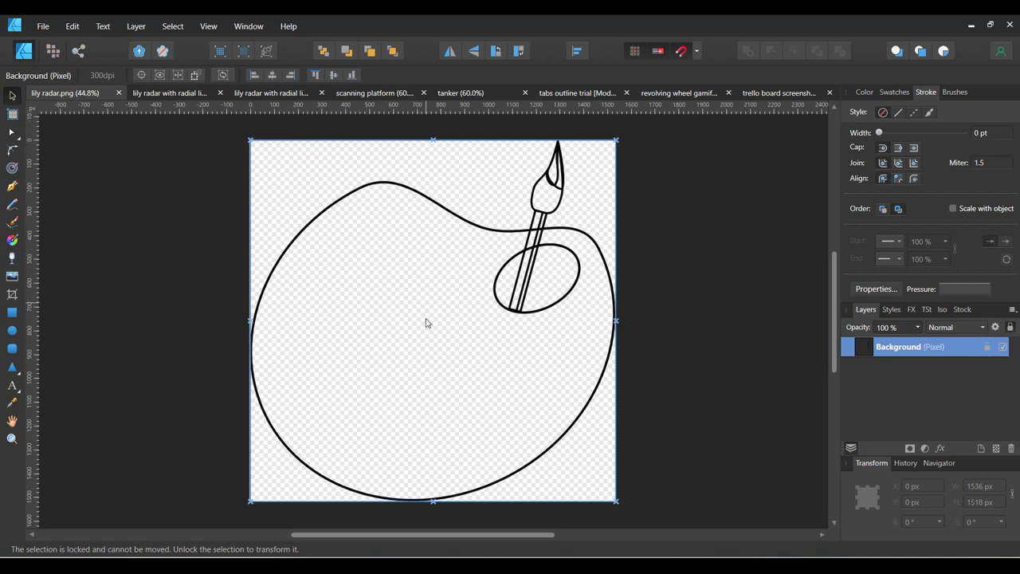
View the two lily radar with radial lines documents and the scanning platform document with its layers.
click(147, 96)
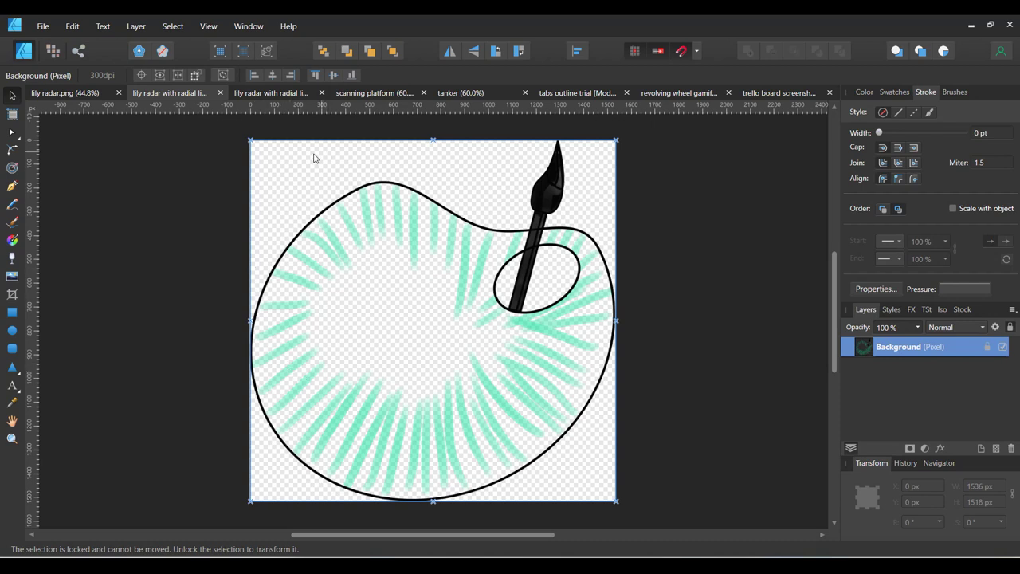
click(279, 92)
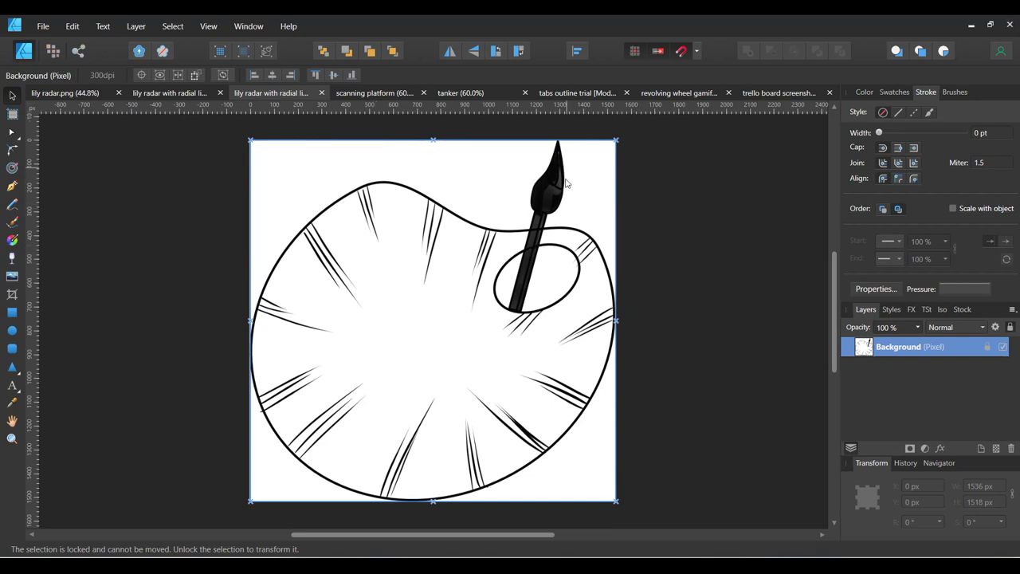
click(369, 93)
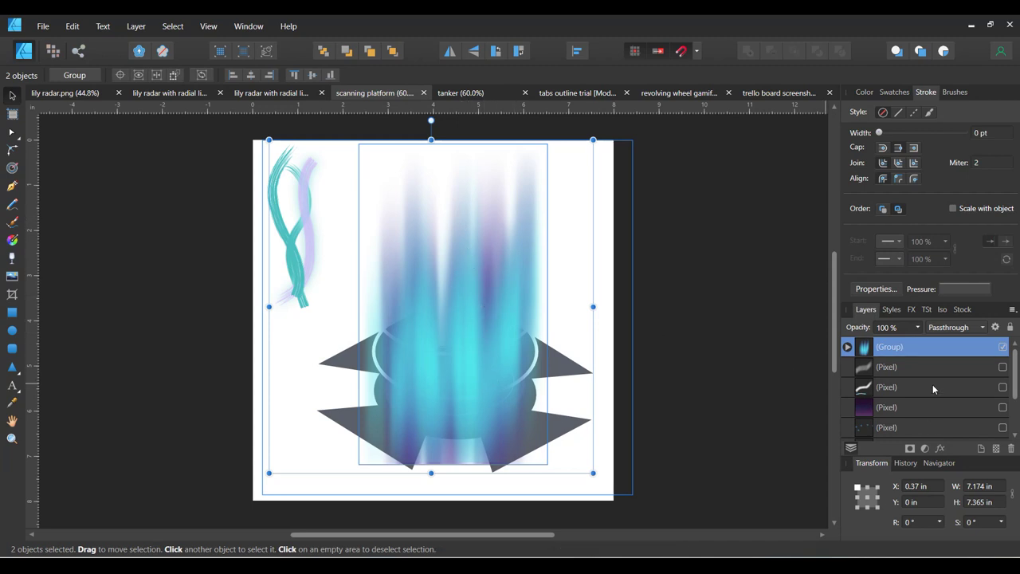
scroll(934, 389, down, 2)
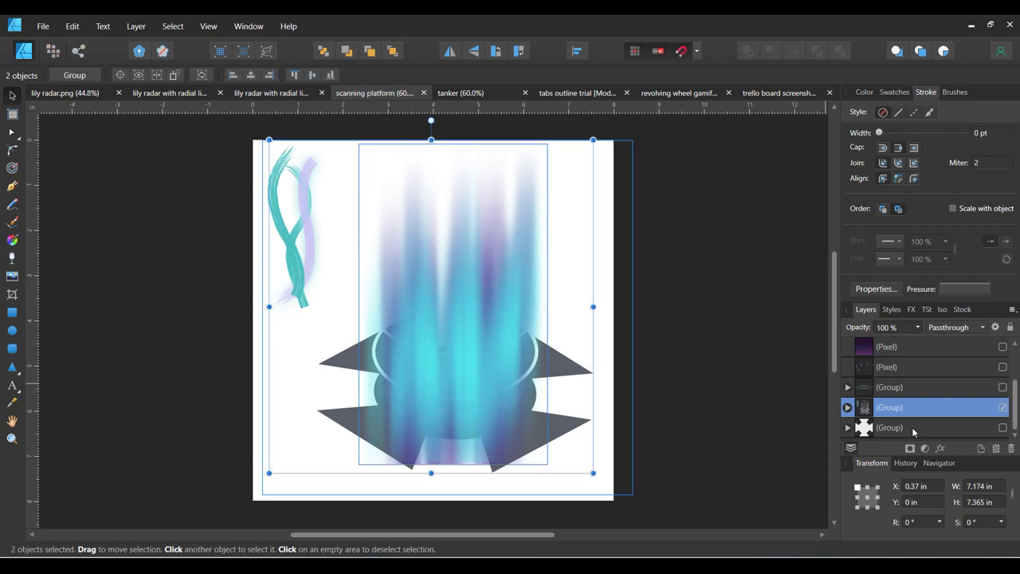
Try a red fill on the glowing beam group in the scanning platform document, and undo it.
click(534, 371)
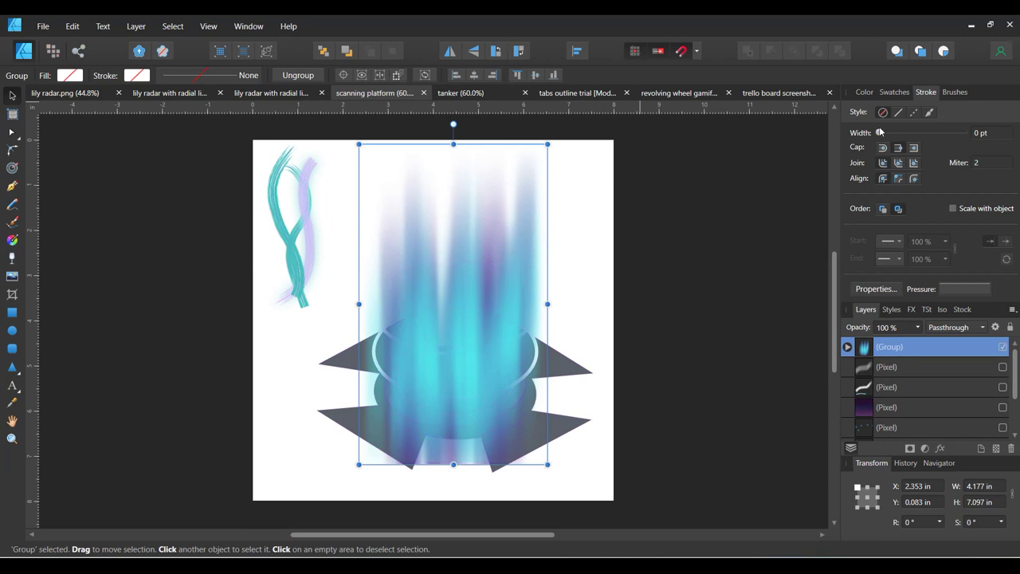
click(864, 92)
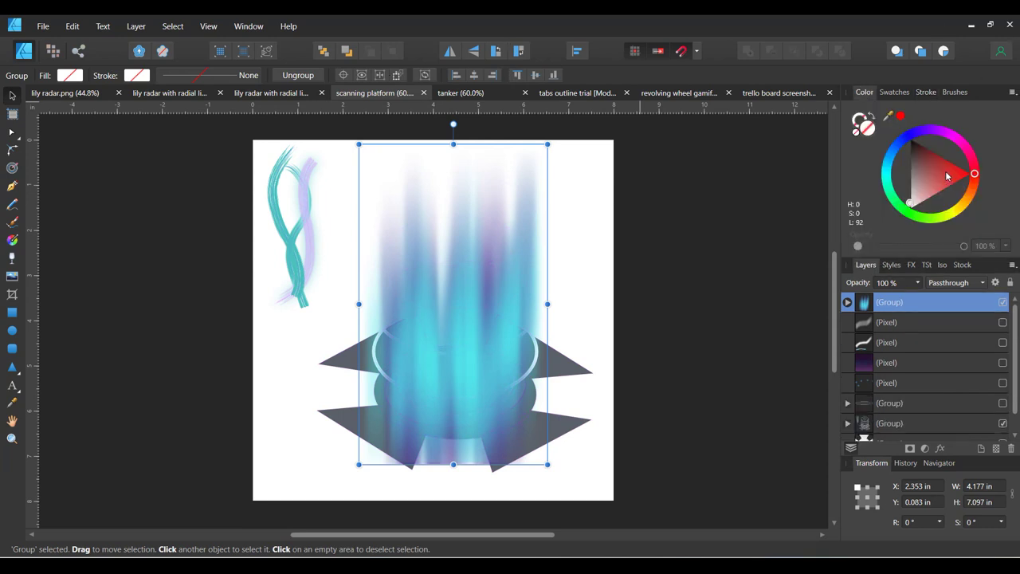
drag(946, 175, 968, 173)
click(73, 28)
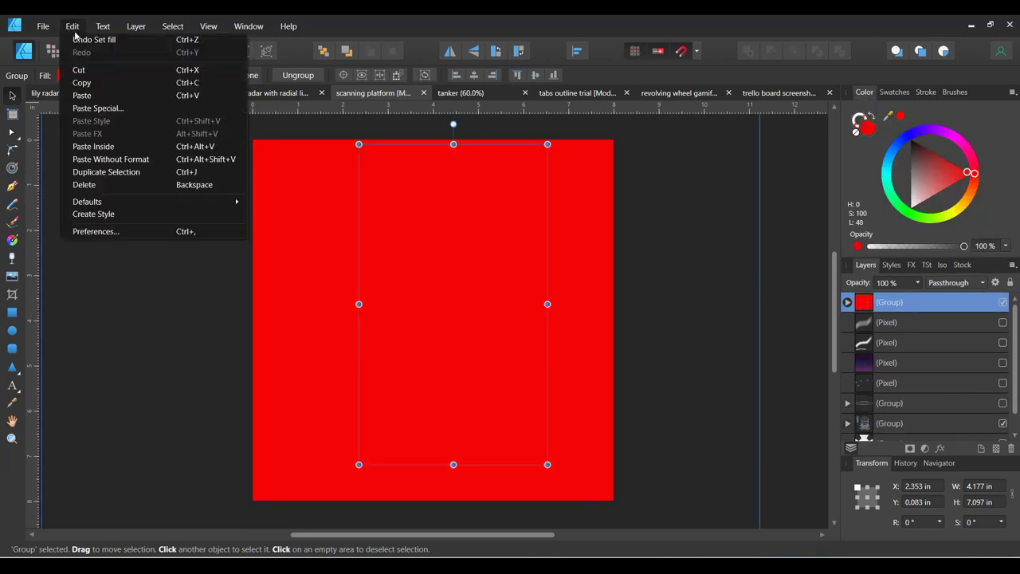
click(87, 39)
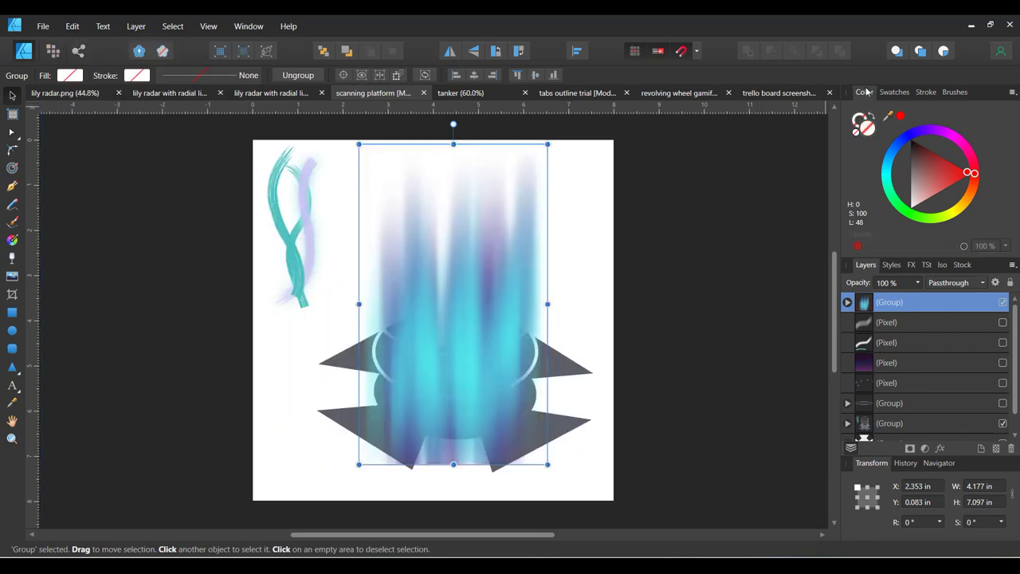
Try a red stroke on the glowing beam group, and undo it.
click(863, 119)
drag(950, 183, 957, 172)
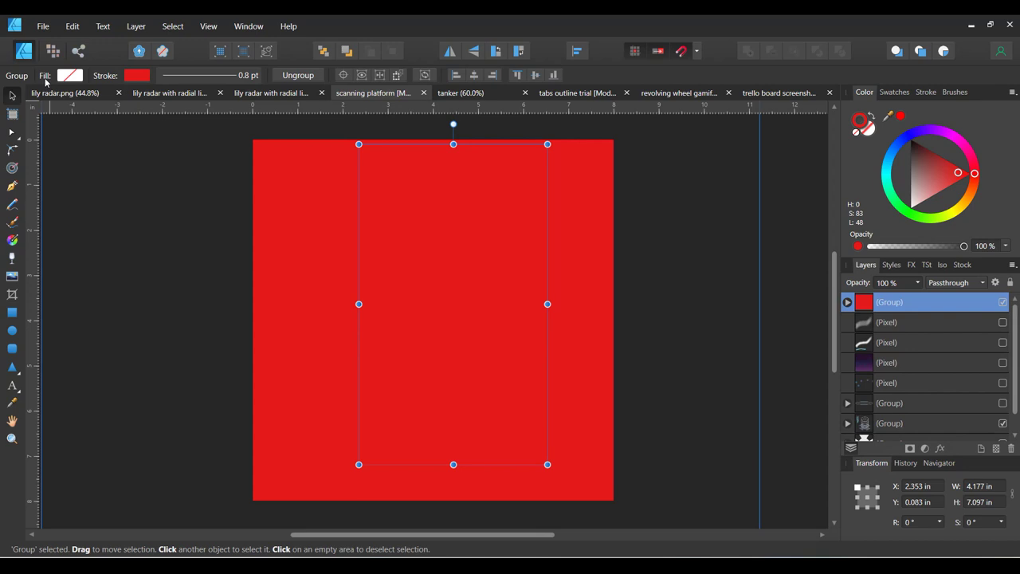
click(71, 26)
click(92, 39)
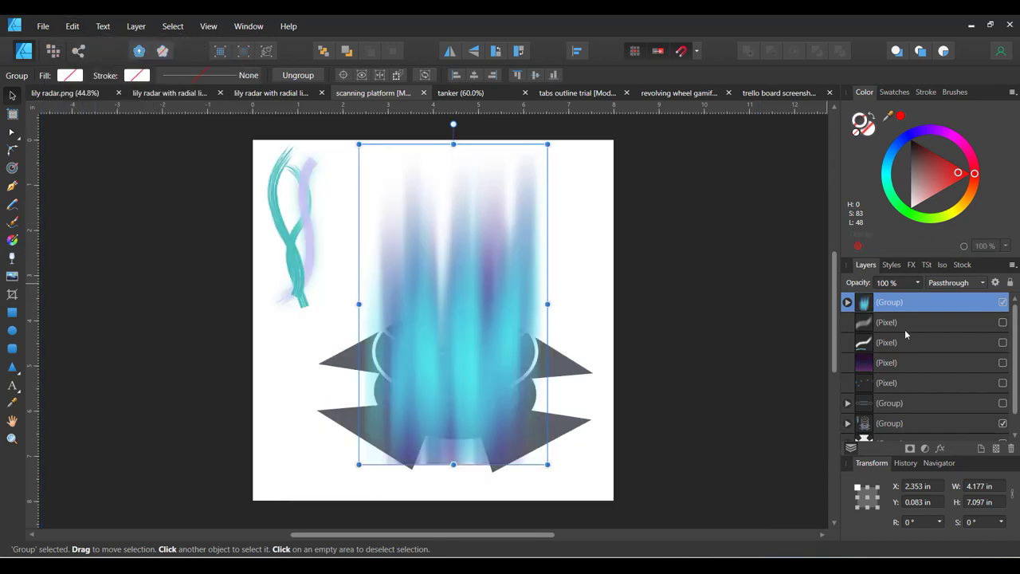
Select the uppermost ellipse in the rings group nested inside the platform group and set its stroke to red.
click(915, 425)
scroll(904, 360, down, 1)
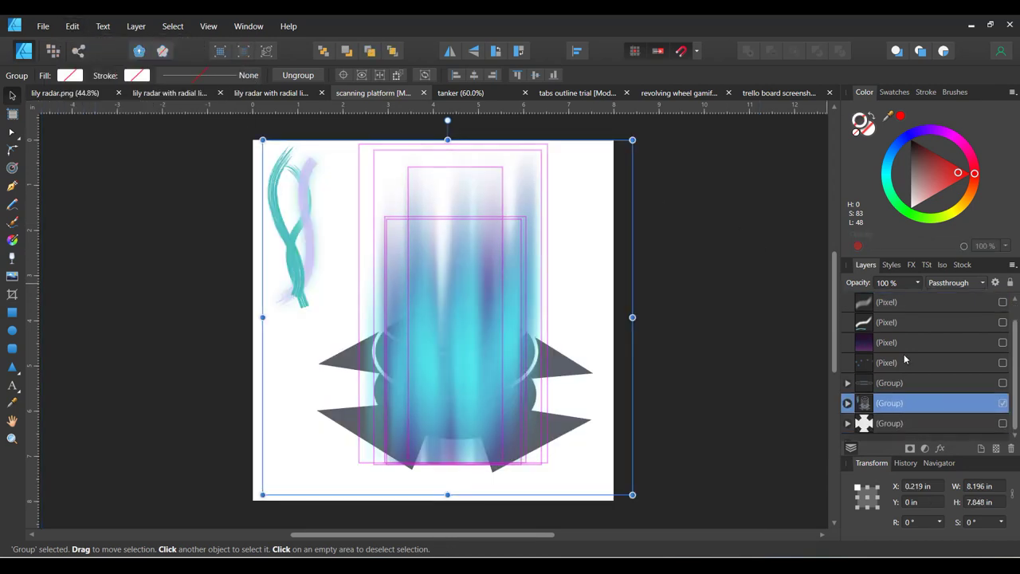
click(846, 404)
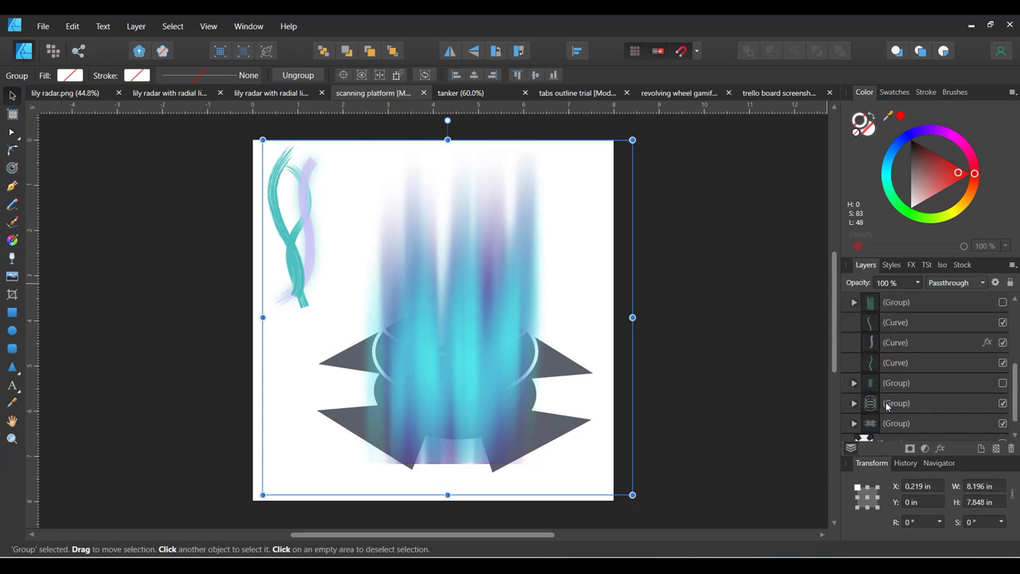
click(892, 405)
click(854, 404)
click(897, 427)
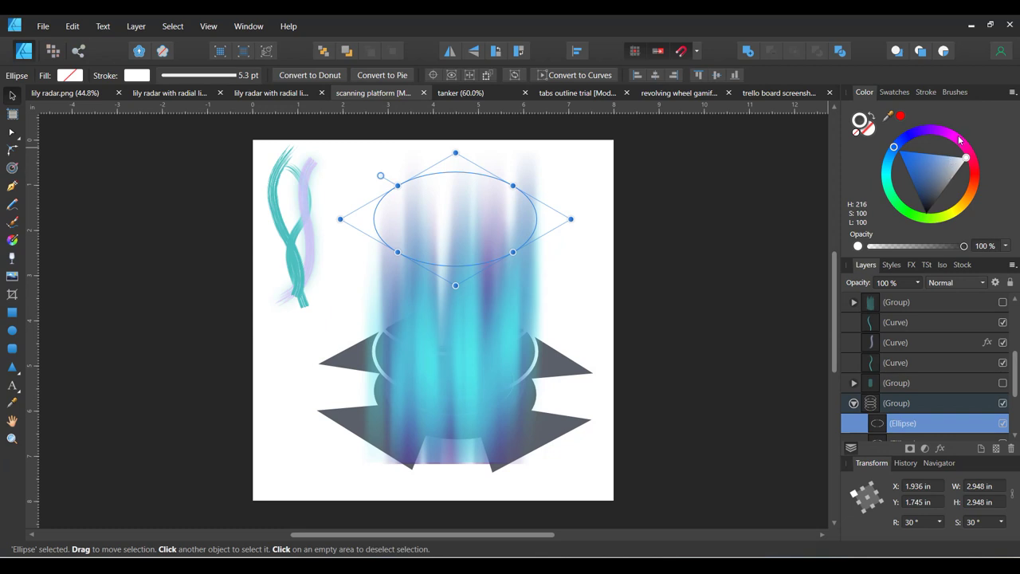
click(901, 117)
click(590, 182)
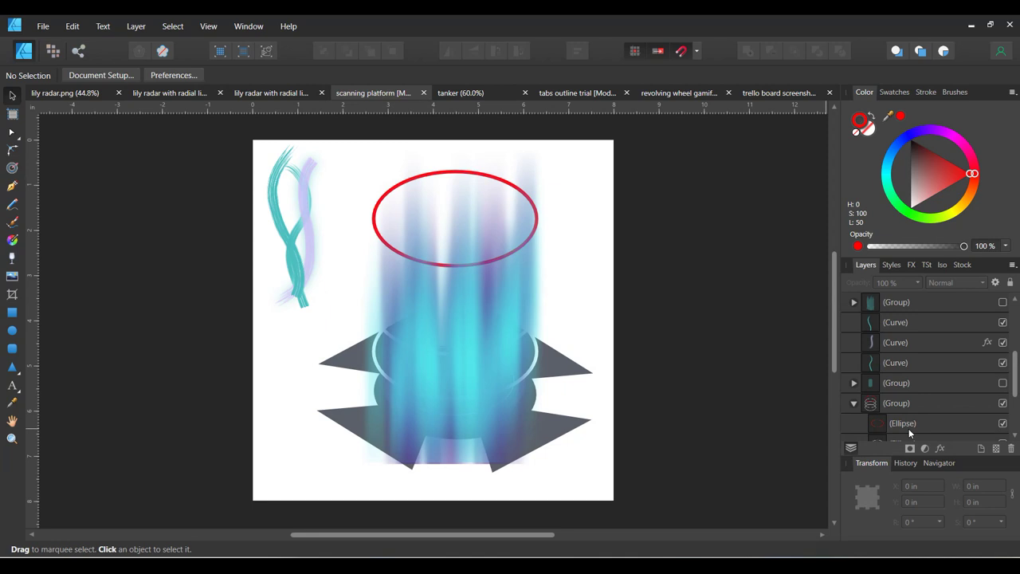
Set the stroke of all four ellipses in the rings group to red.
scroll(908, 387, down, 3)
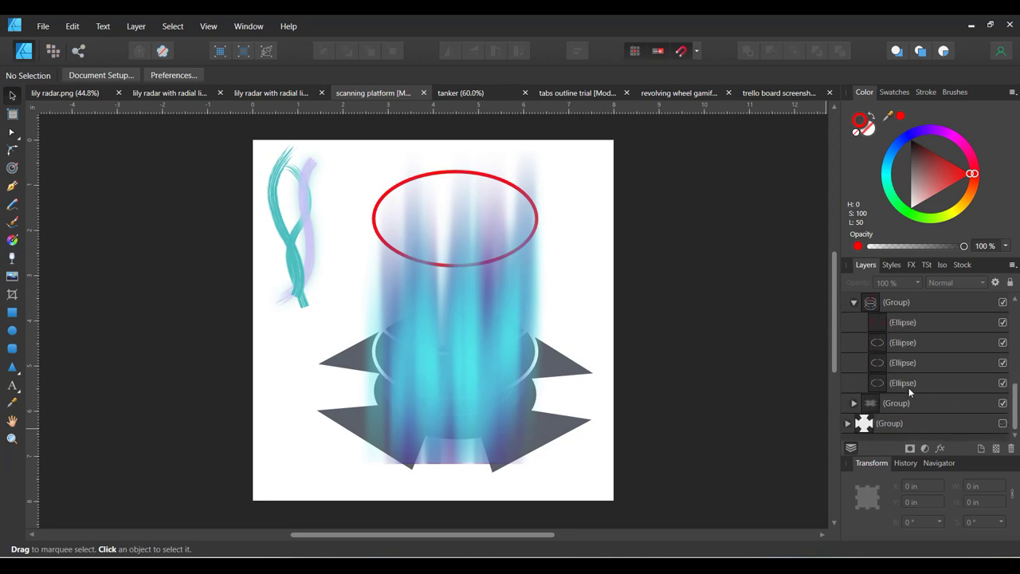
click(903, 322)
shift+click(902, 342)
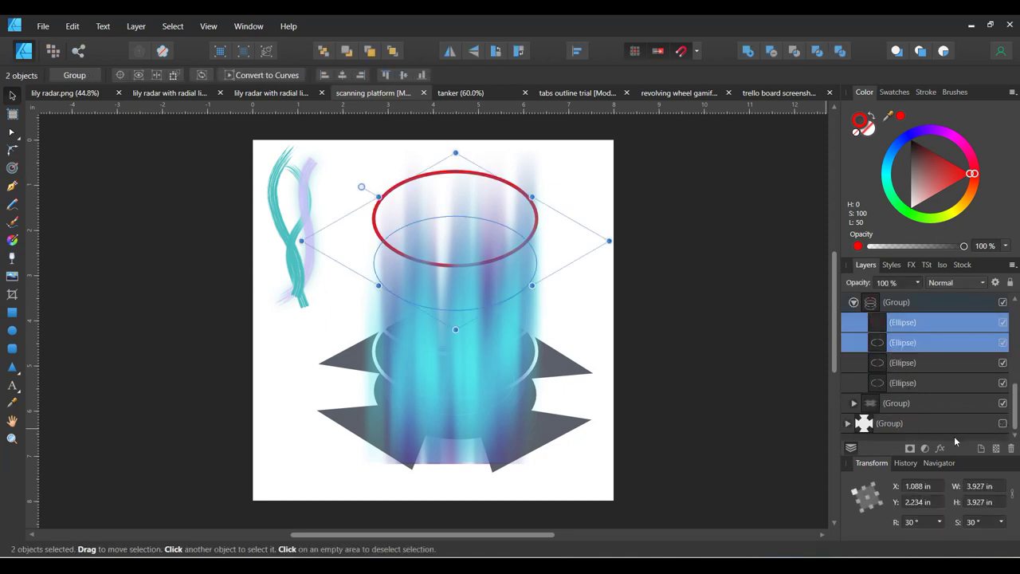
shift+click(908, 387)
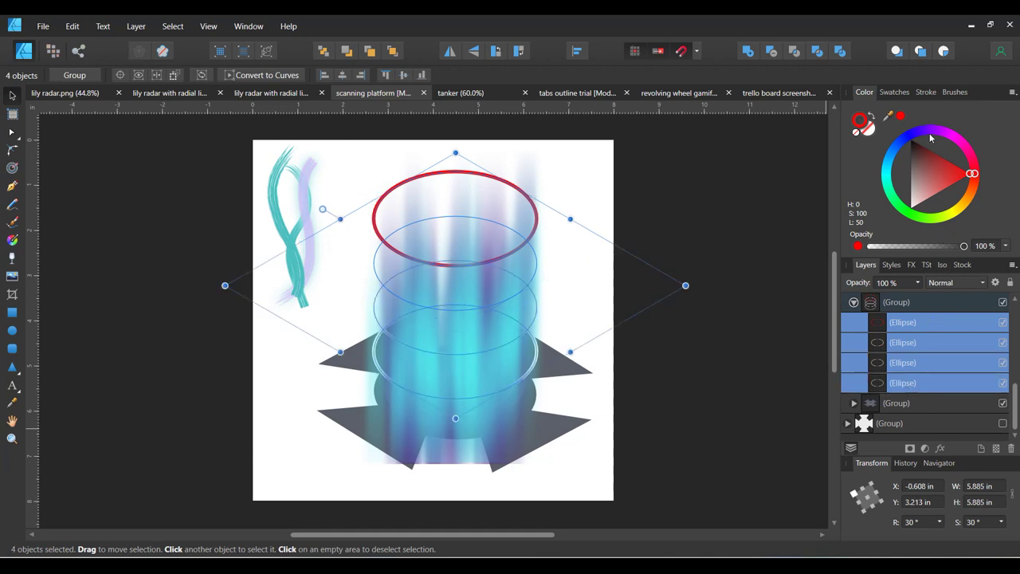
click(901, 116)
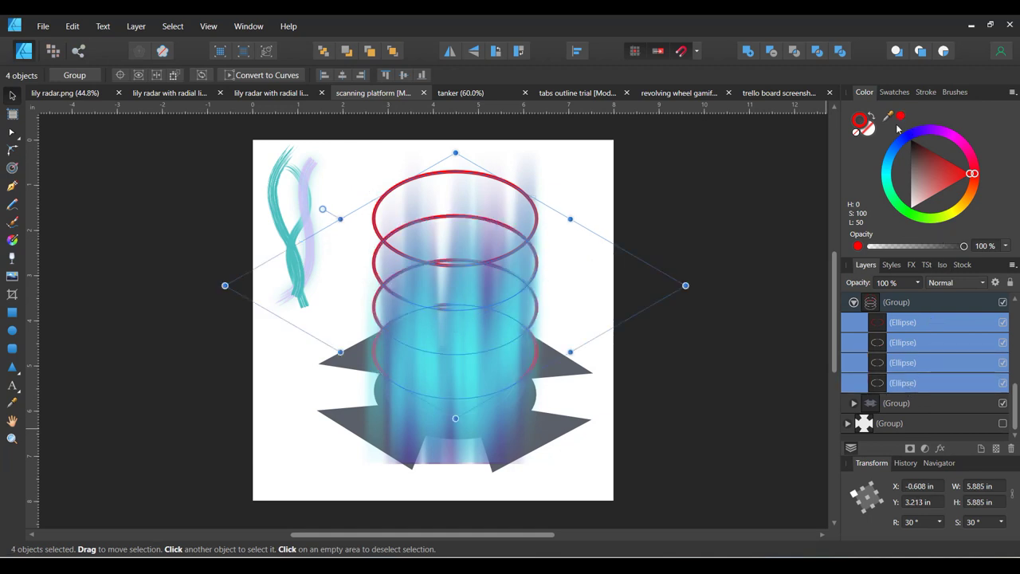
click(763, 212)
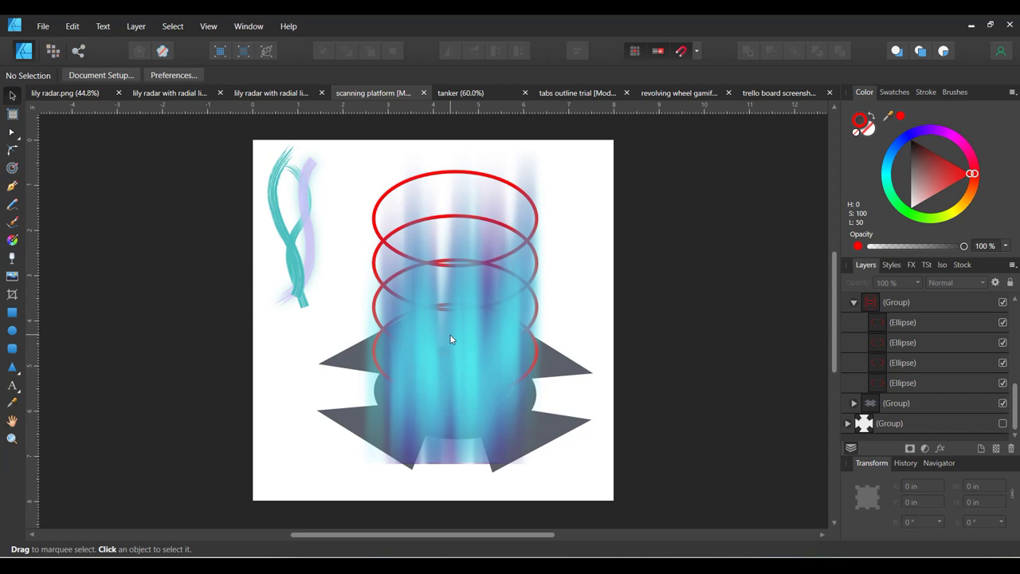
Move the glowing beam group slightly up and to the right, to about X 2.458 in, Y -0.343 in.
drag(622, 127, 307, 492)
drag(381, 396, 402, 367)
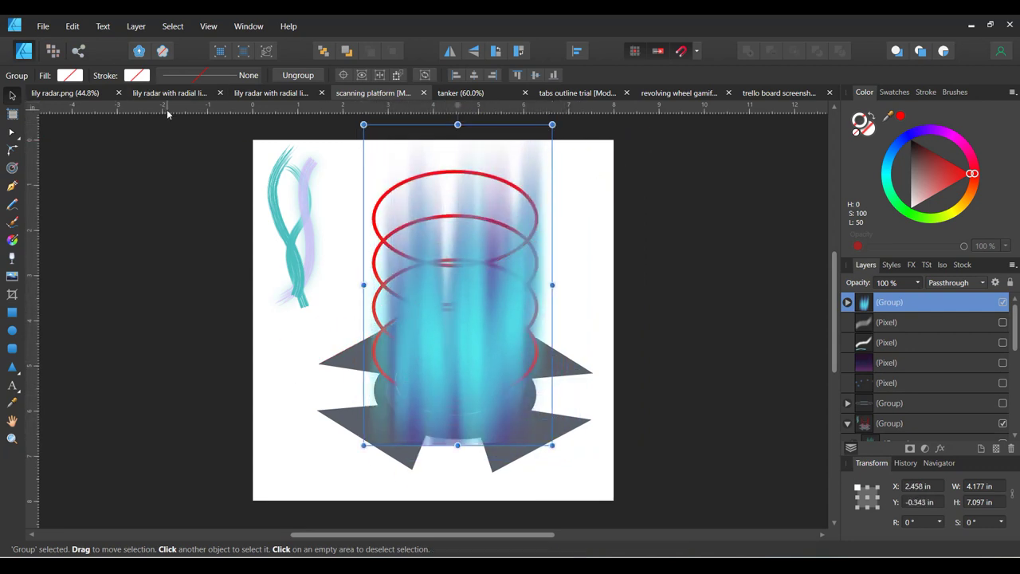
View the tanker document, and select the swirl emblem at the centre of the revolving wheel document.
click(470, 94)
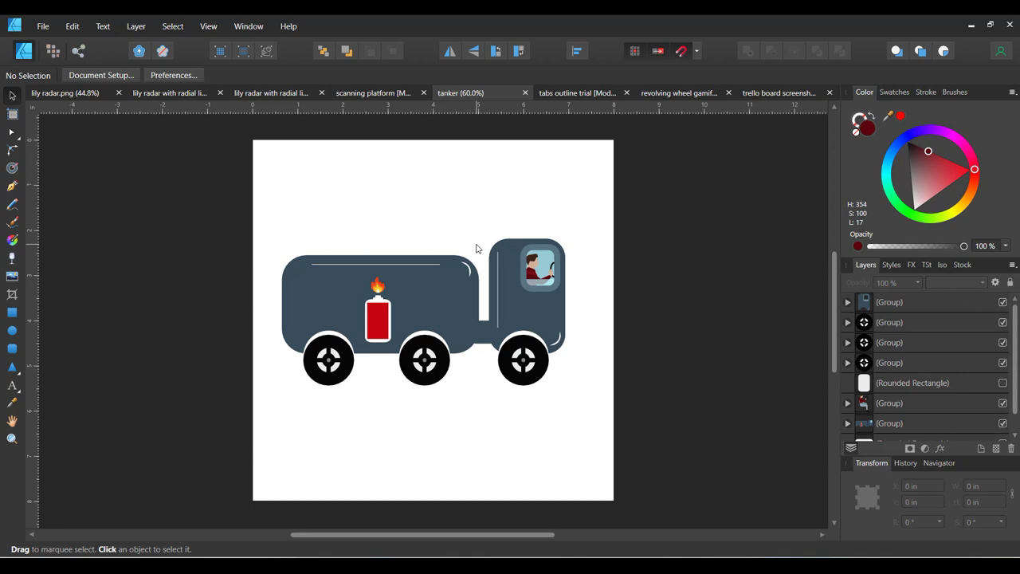
click(662, 93)
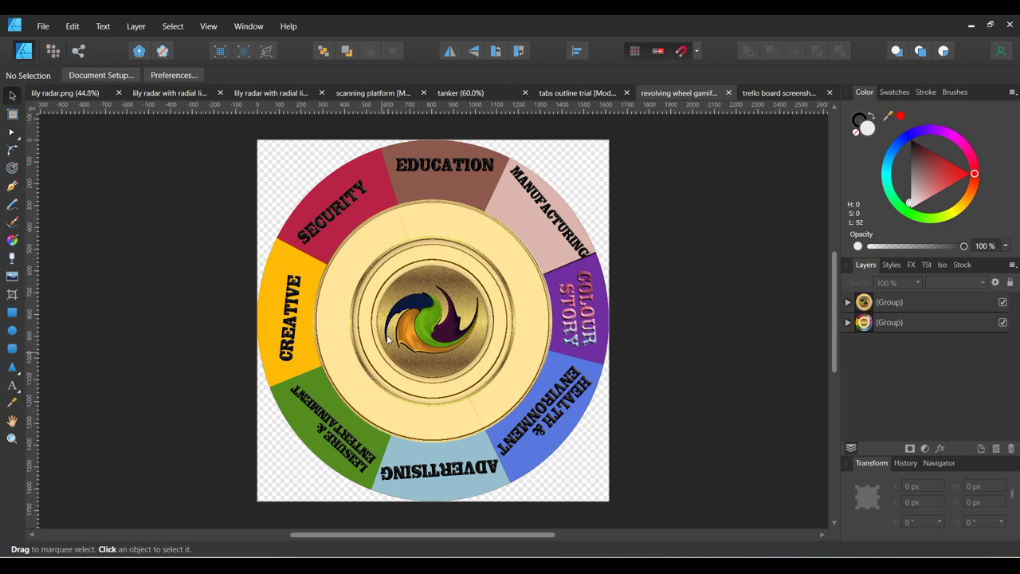
click(410, 331)
mouse_move(411, 331)
mouse_down()
mouse_move(550, 341)
mouse_move(550, 431)
mouse_move(422, 339)
mouse_move(377, 327)
mouse_move(413, 331)
mouse_move(315, 466)
mouse_move(323, 442)
mouse_move(420, 333)
mouse_move(408, 333)
mouse_up()
double_click(407, 334)
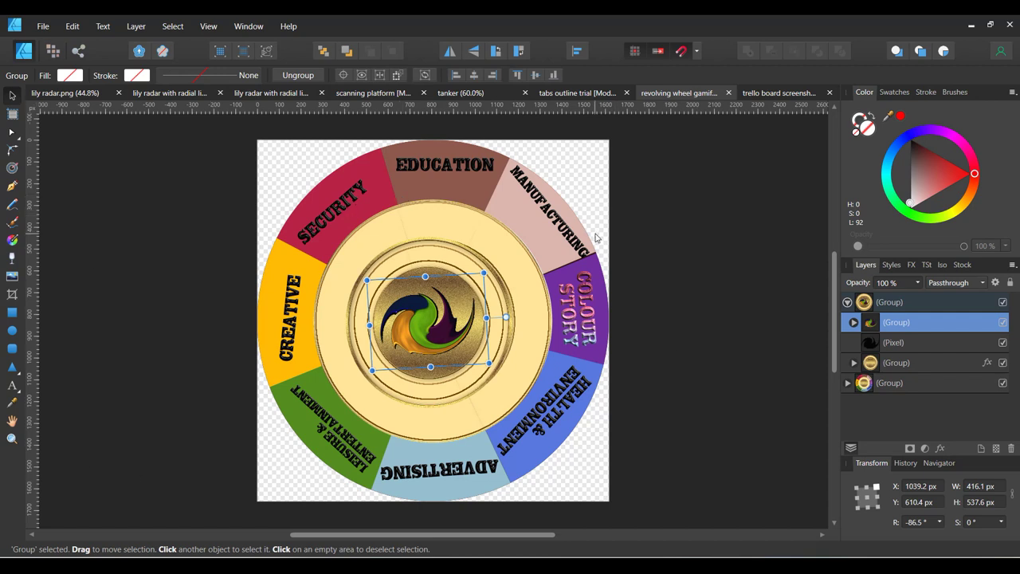
In the tabs outline trial document, shift the Collections icon to about X 114.9 mm, Y 122.6 mm and hide the Tales of the Refinery group.
click(579, 94)
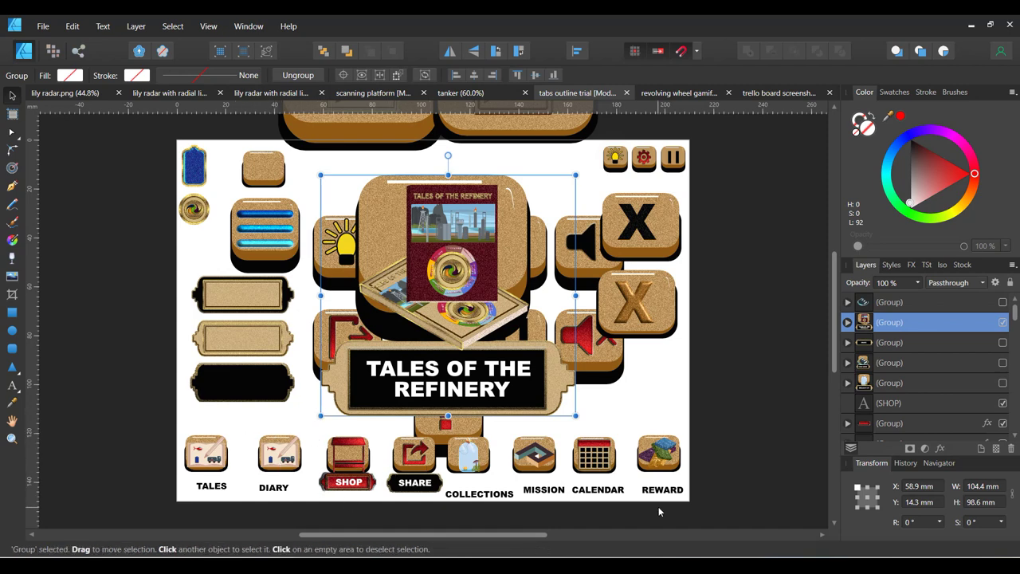
click(1002, 323)
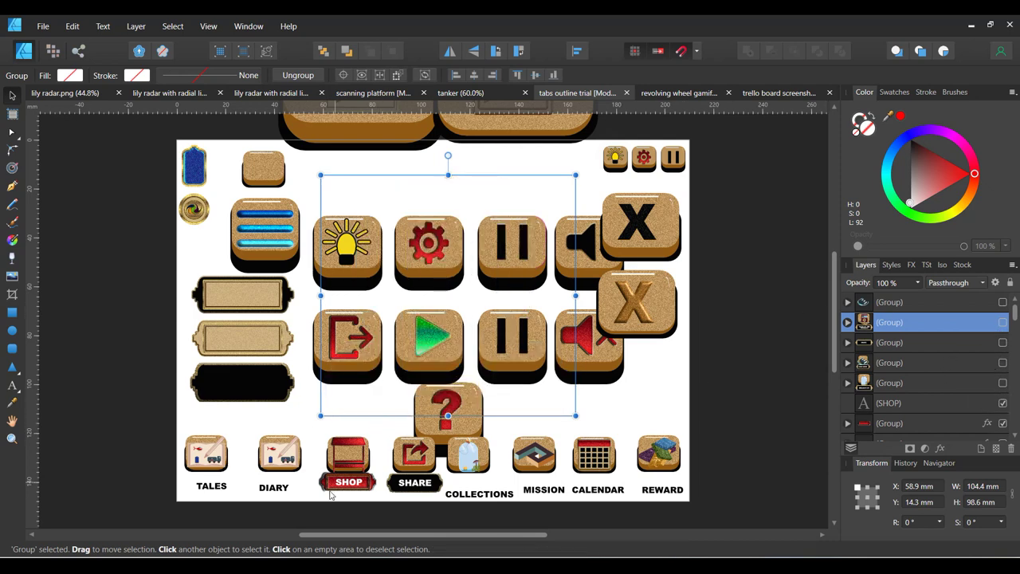
mouse_move(468, 455)
mouse_down()
mouse_move(426, 182)
mouse_move(427, 222)
mouse_move(458, 182)
mouse_move(489, 360)
mouse_move(486, 455)
mouse_move(474, 464)
mouse_up()
scroll(1012, 348, up, 5)
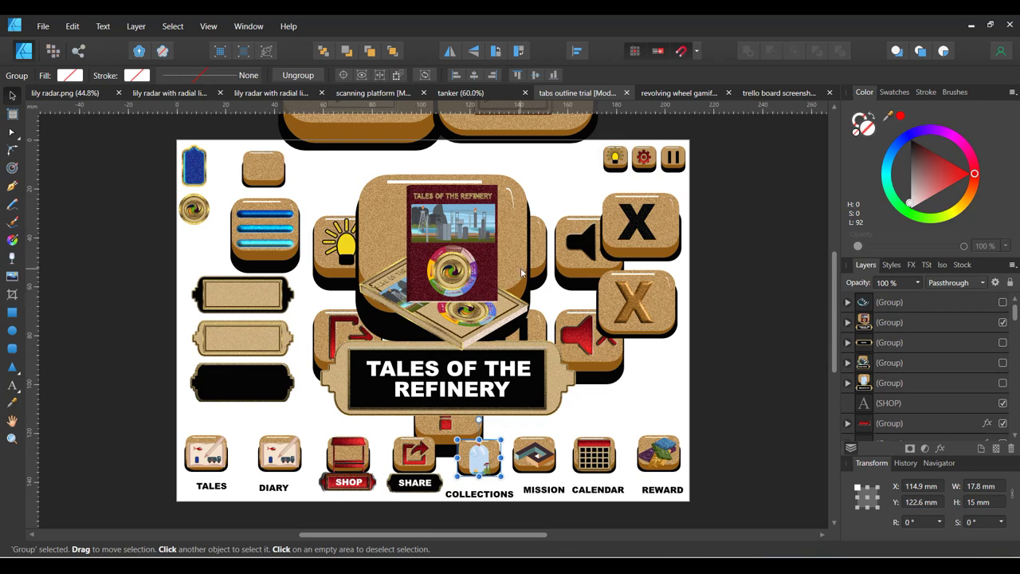
click(989, 324)
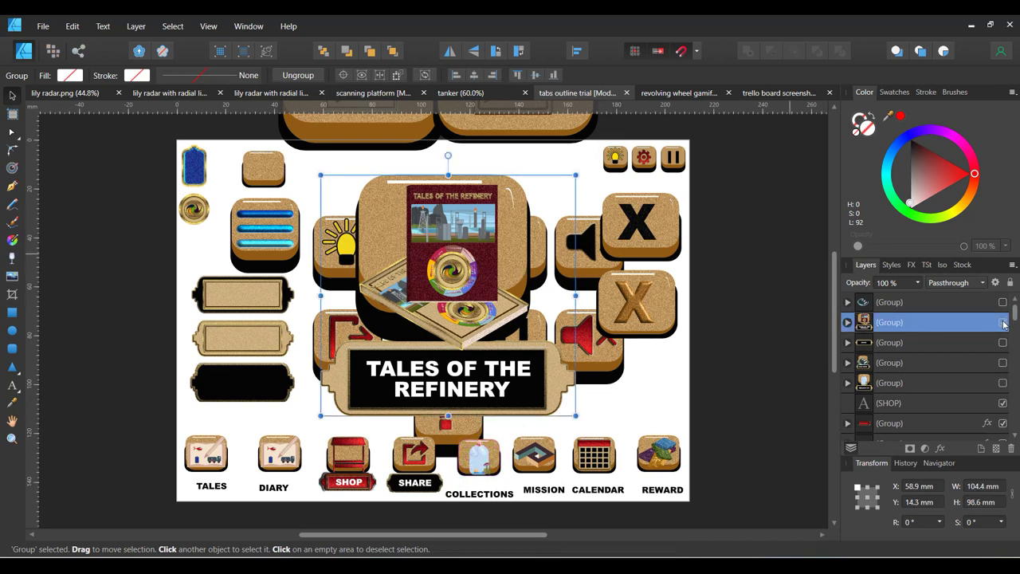
click(1004, 322)
Hide the group of large icon buttons in the middle of the page and the two large X buttons.
drag(719, 187, 291, 413)
click(924, 423)
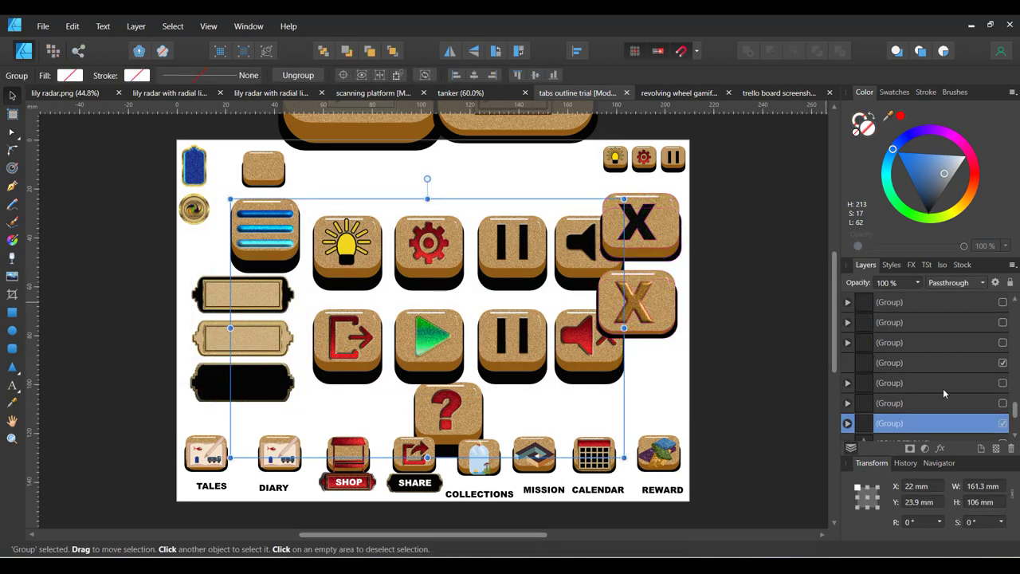
click(1003, 424)
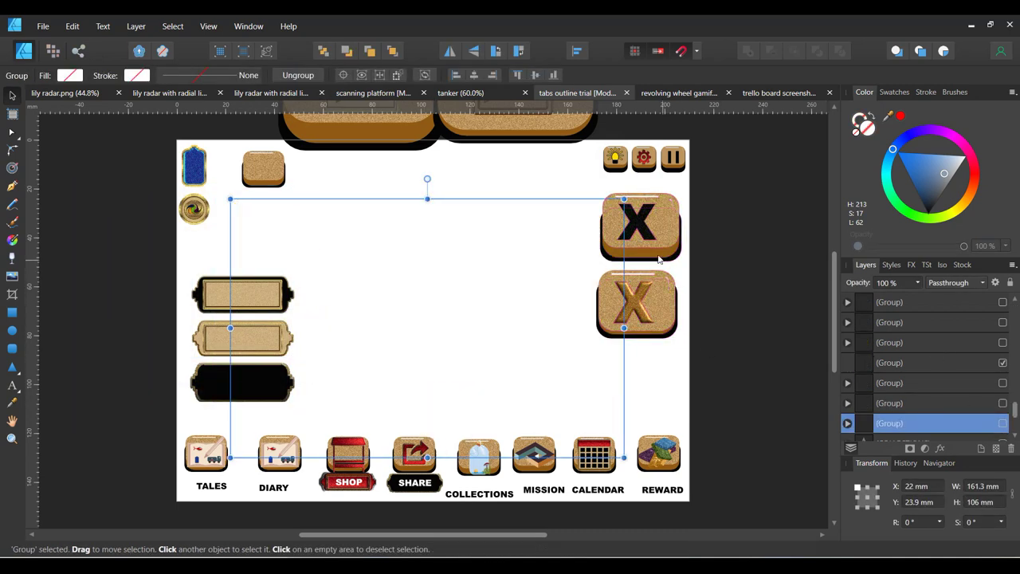
click(640, 226)
drag(741, 173, 478, 351)
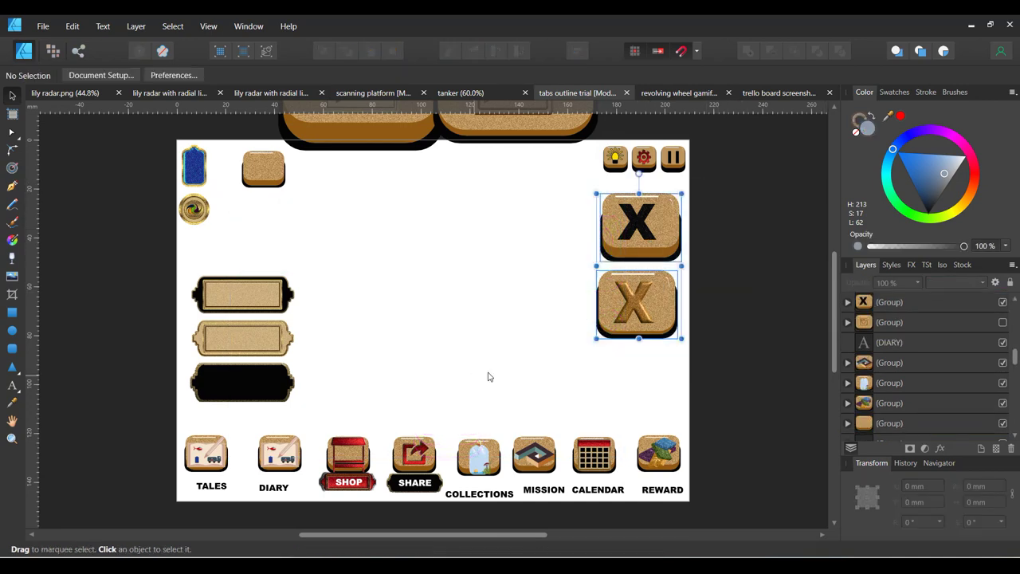
click(1002, 302)
Select the three blank name plates on the page and hide them together.
click(122, 262)
drag(103, 250, 275, 386)
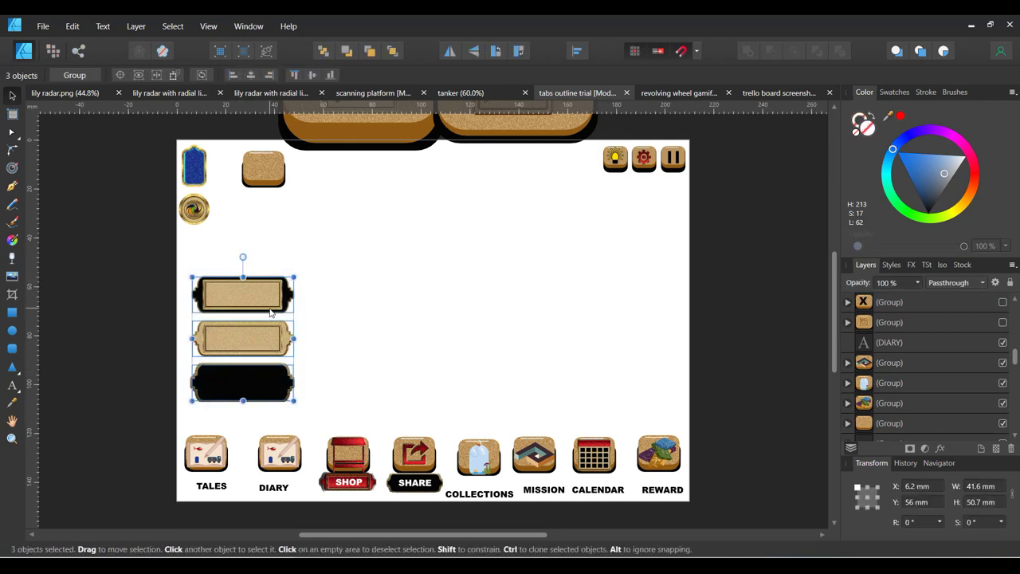
scroll(1005, 307, up, 4)
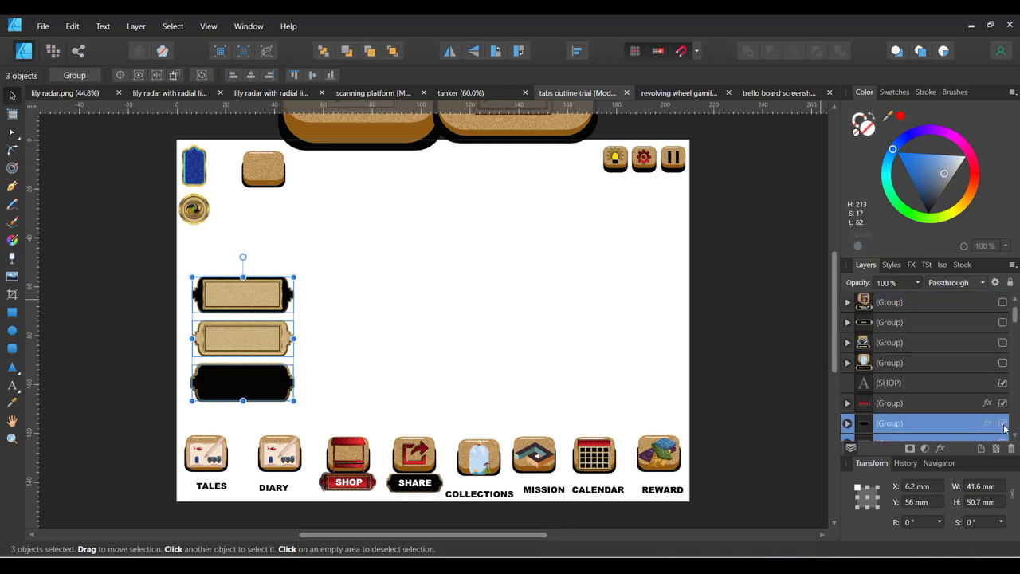
click(1004, 426)
click(396, 346)
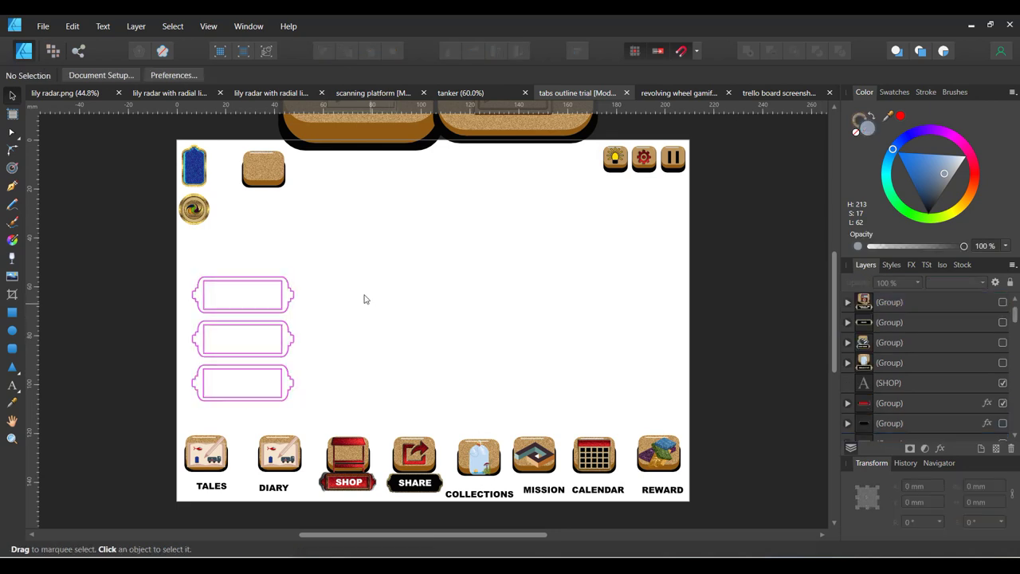
Select the blank tan button and examine the large arrow buttons above the page and the labelled icon row.
click(270, 185)
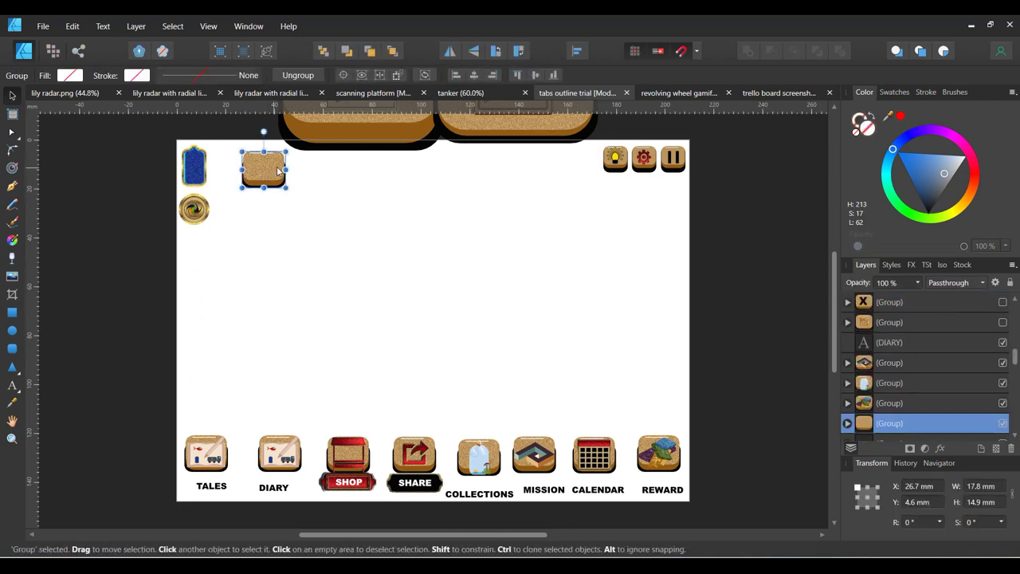
scroll(540, 267, up, 5)
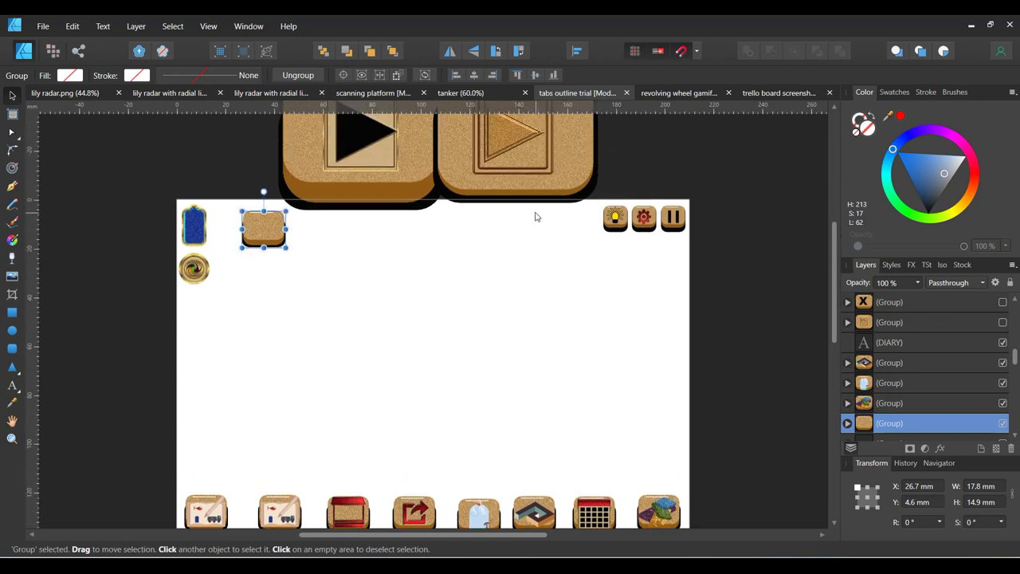
scroll(545, 326, down, 5)
scroll(545, 326, down, 2)
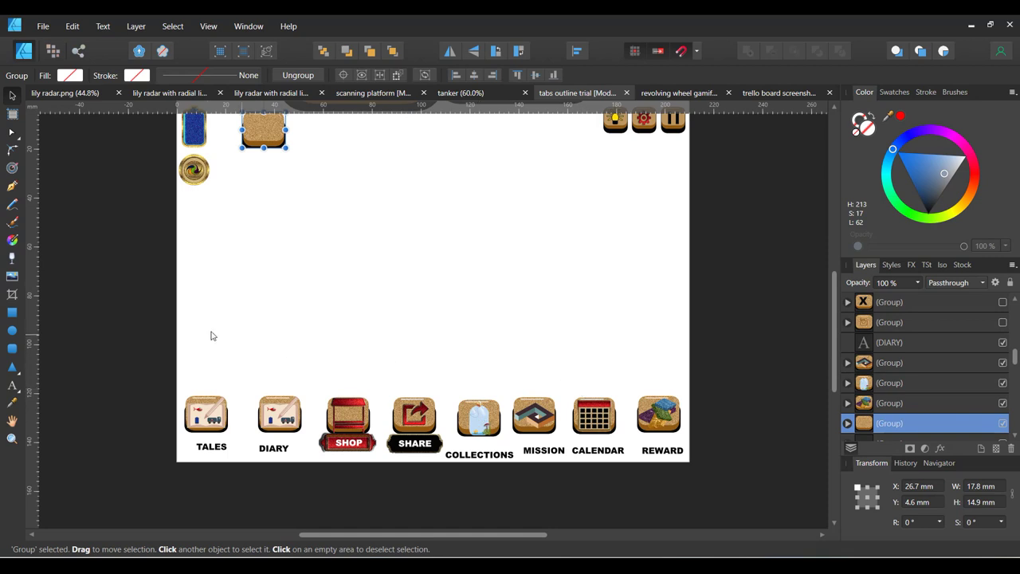
scroll(210, 315, up, 1)
scroll(210, 315, up, 1)
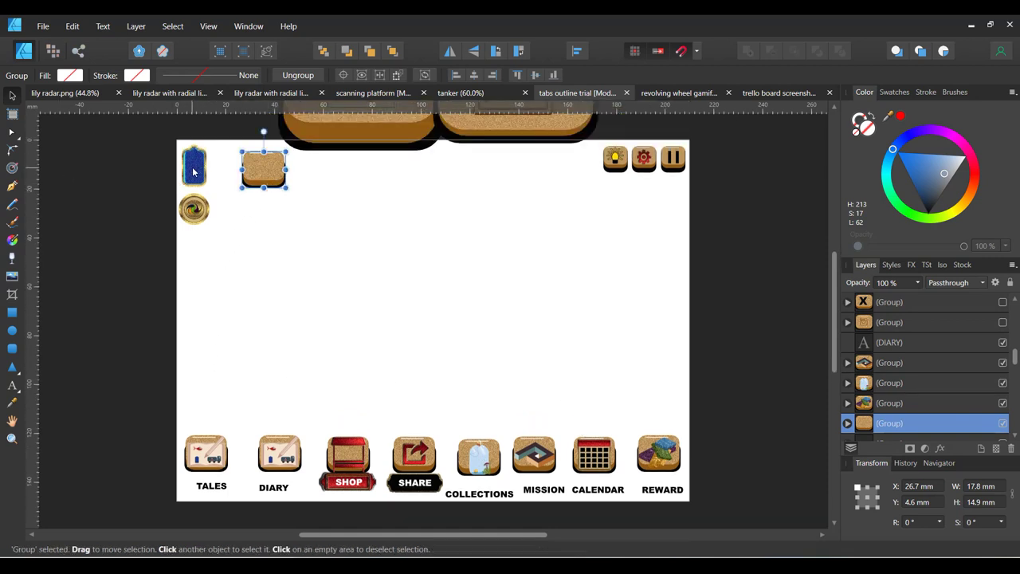
Zoom in to 300% on the blue tag and gold swirl medallion, and select the blue tag.
click(12, 438)
drag(155, 164, 165, 386)
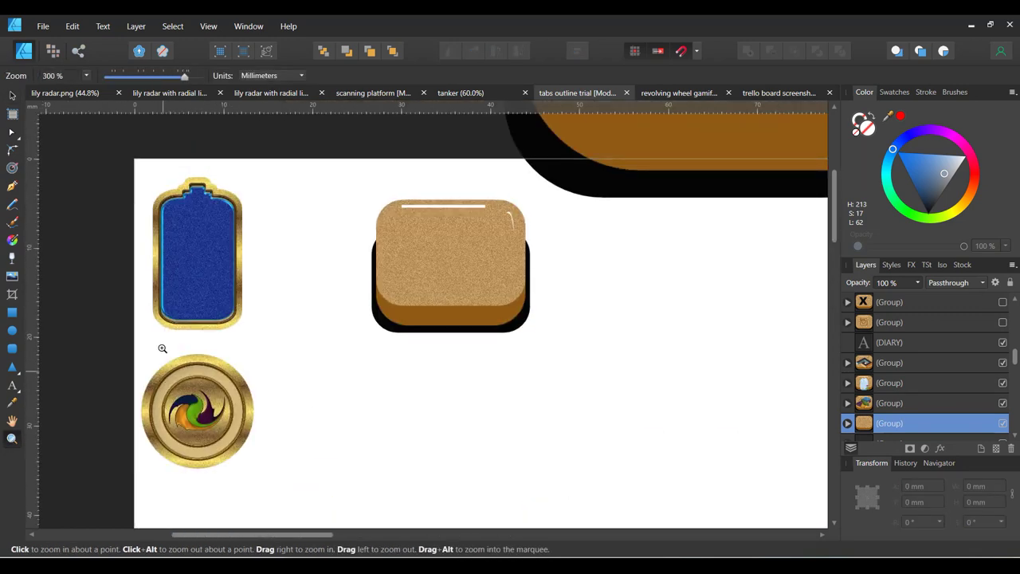
click(12, 94)
click(220, 214)
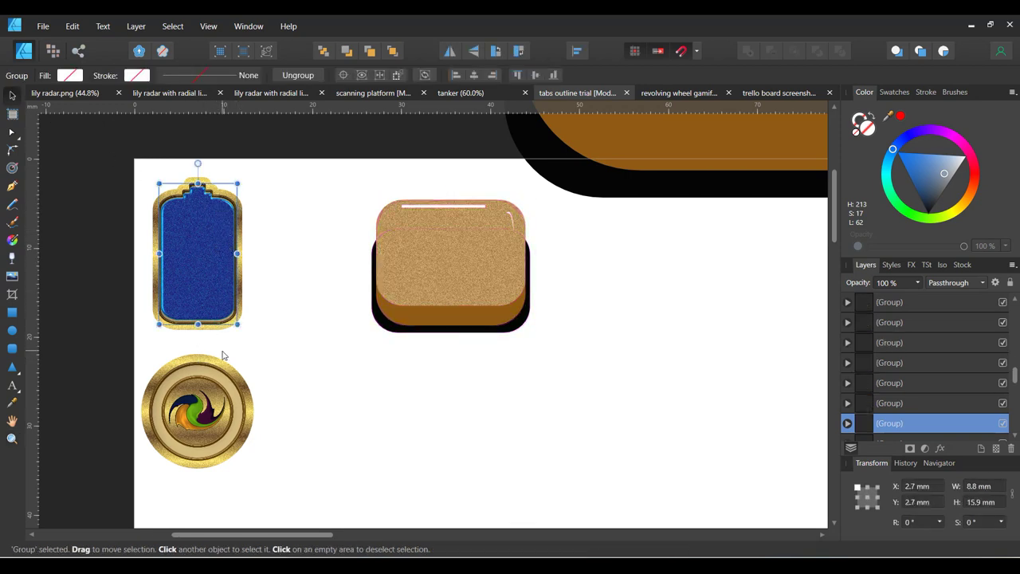
Select the gold swirl medallion and the blue tag in turn, enclosing each one in a marquee.
click(214, 381)
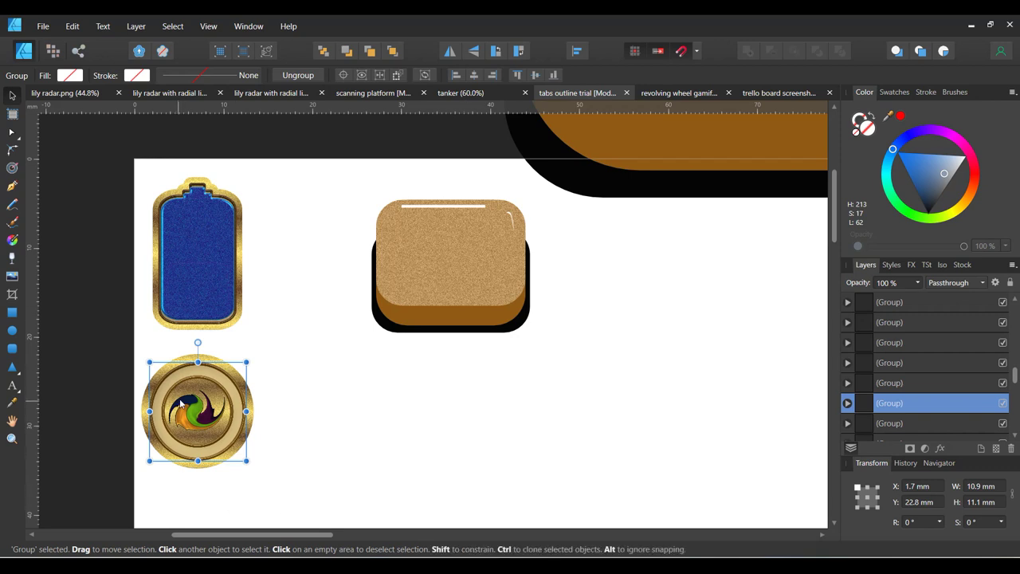
drag(130, 339, 260, 470)
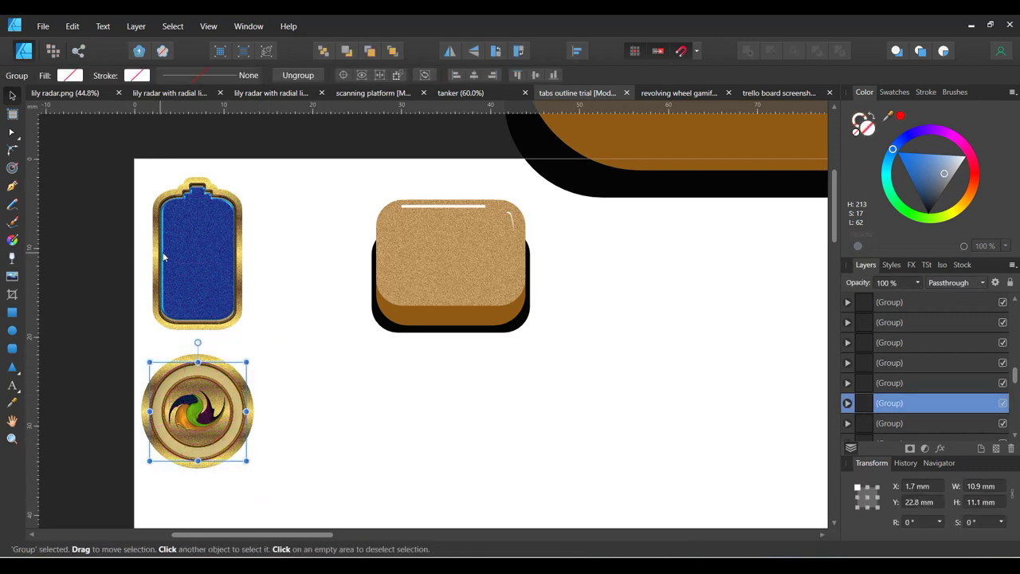
click(189, 256)
drag(279, 170, 41, 353)
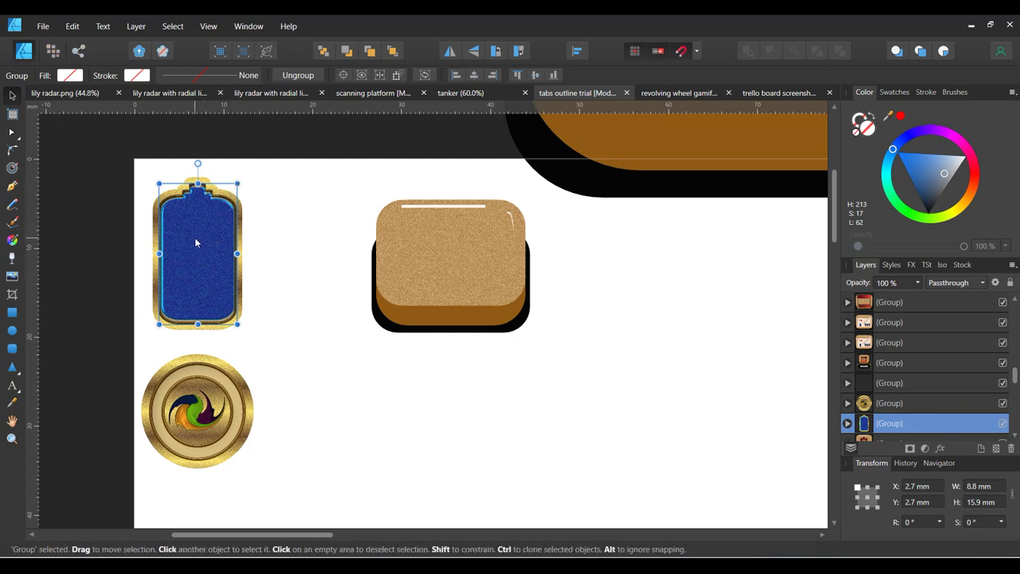
drag(147, 154, 289, 336)
drag(335, 375, 116, 528)
drag(361, 300, 46, 528)
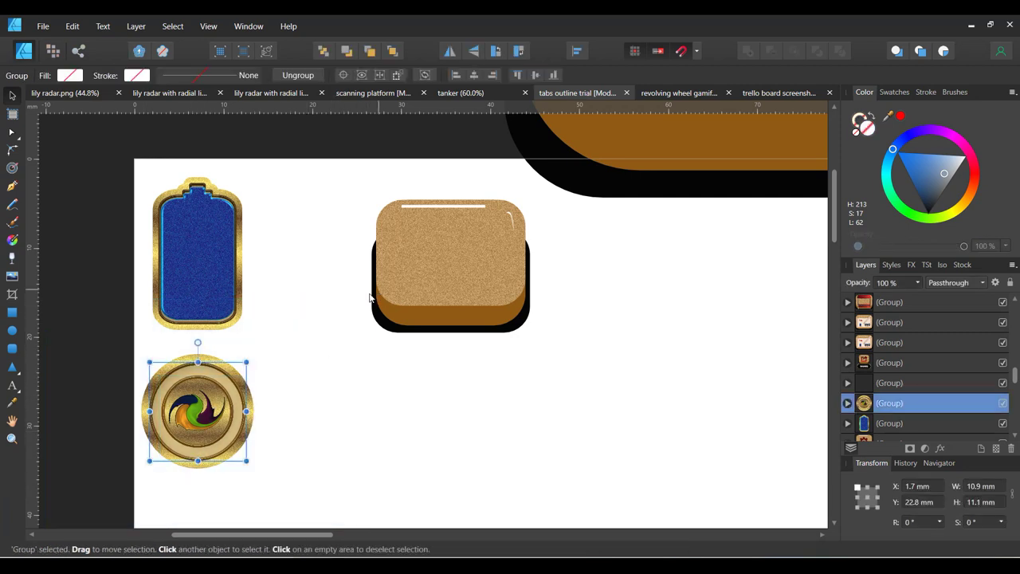
drag(342, 312, 87, 528)
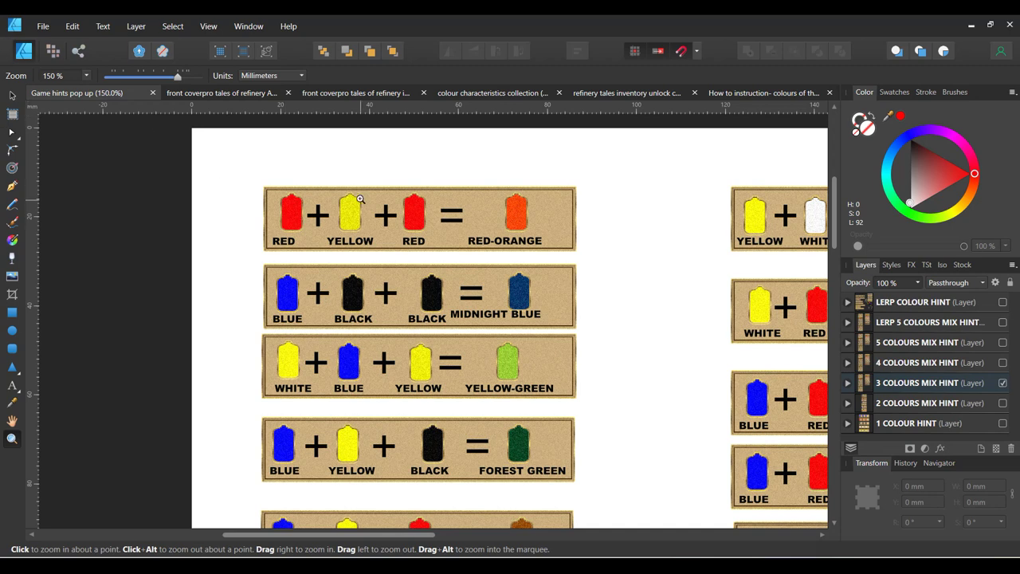
In the Game hints pop up document, show the LERP COLOUR HINT layer, hide 3 COLOURS MIX HINT and examine the hint rows.
click(13, 95)
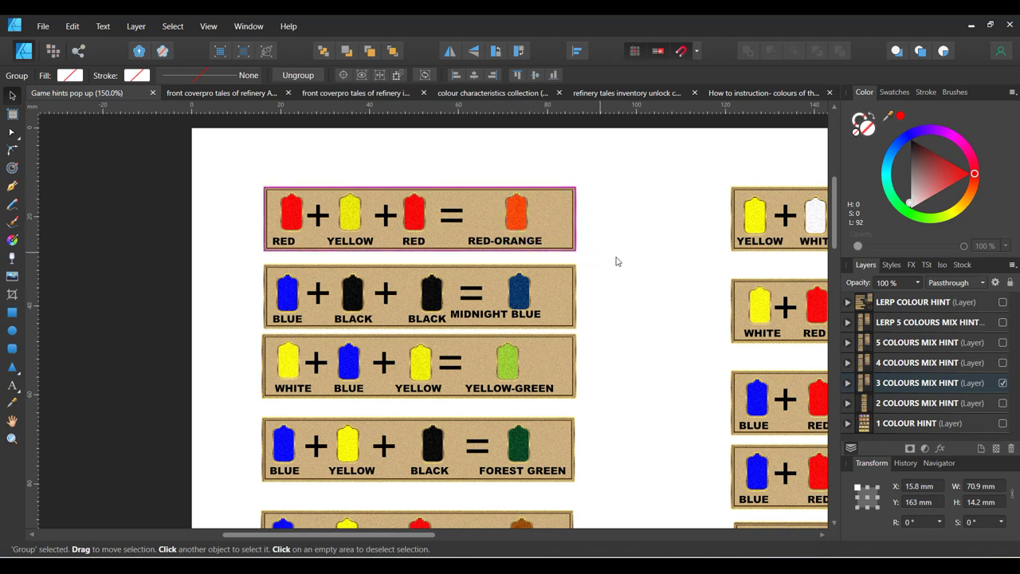
click(1003, 302)
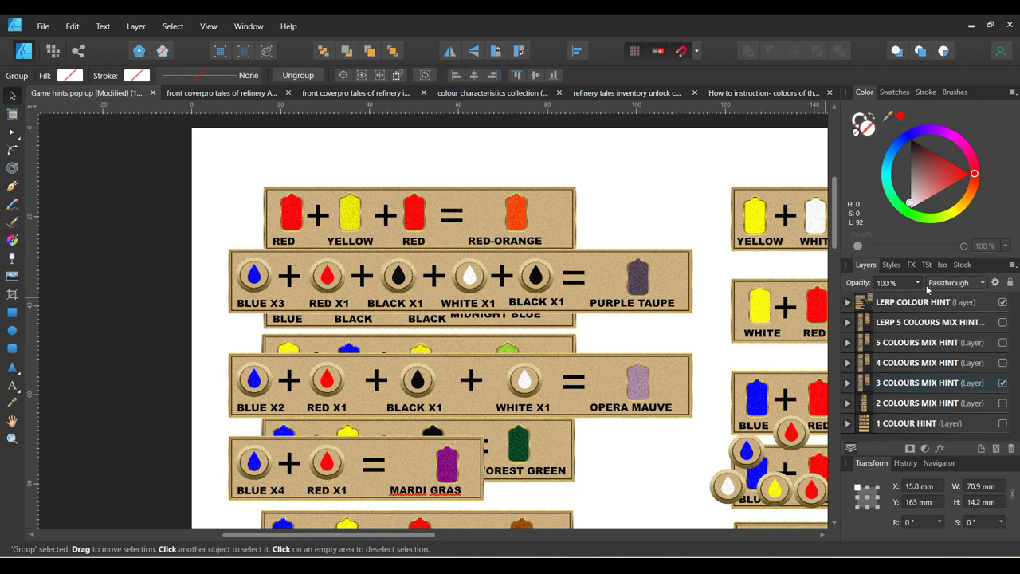
click(1002, 382)
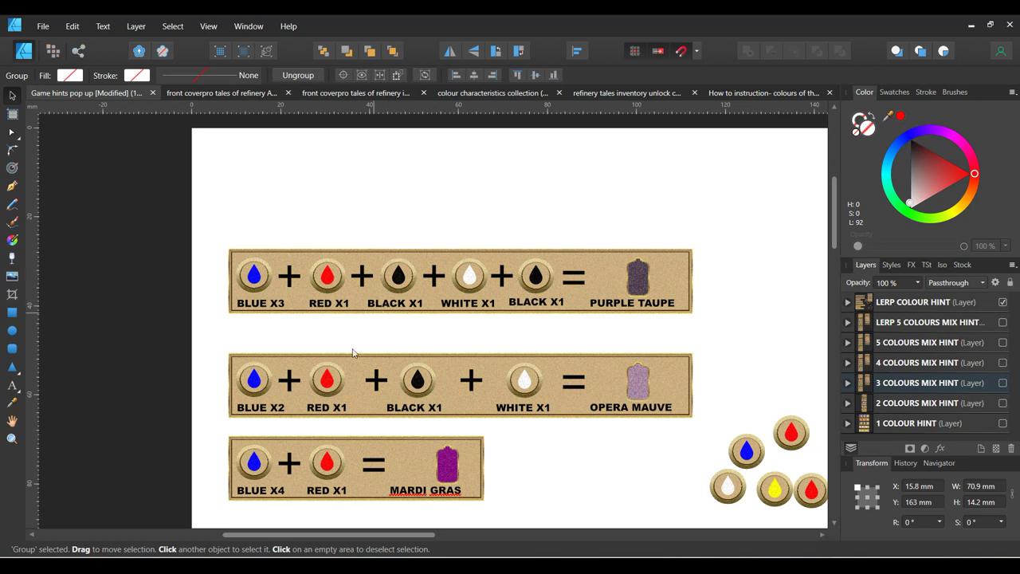
scroll(430, 347, down, 3)
scroll(436, 349, down, 5)
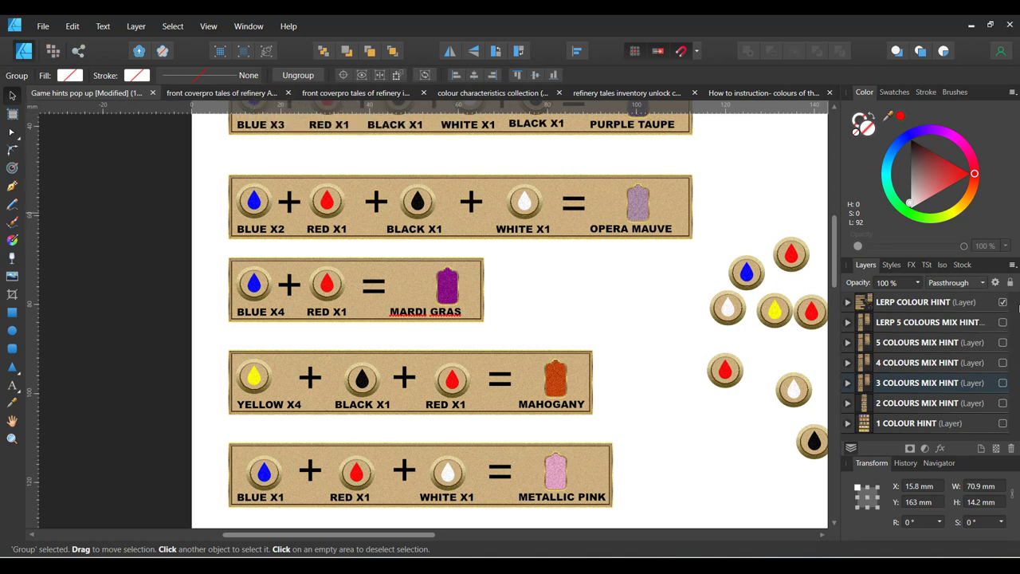
Hide the LERP COLOUR HINT layer and briefly show the 4 COLOURS MIX HINT layer to view its rows.
click(1002, 302)
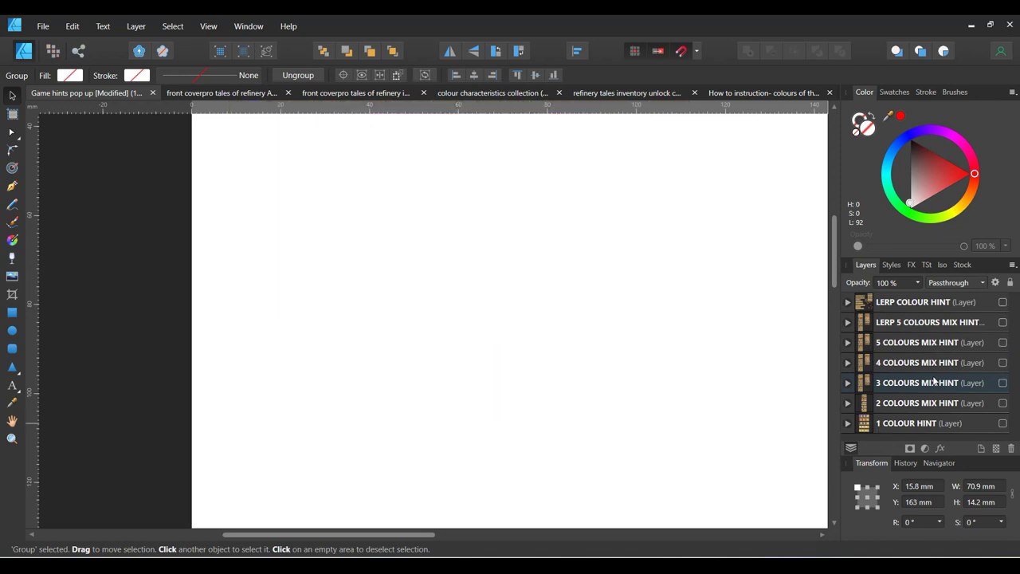
click(1002, 363)
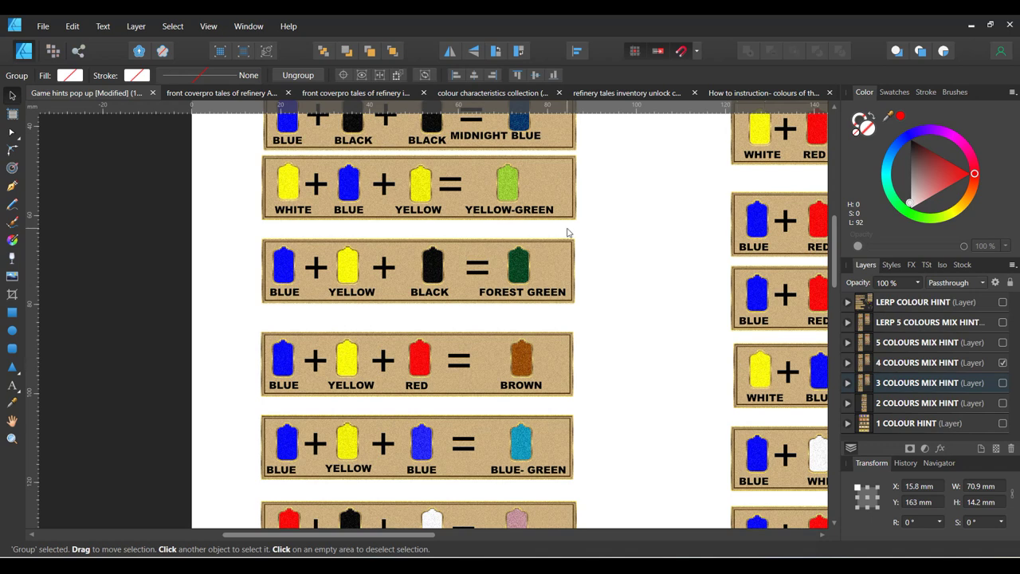
click(1003, 363)
Show the 3 COLOURS MIX HINT layer and examine its rows from RED-ORANGE down to BLUE-GRAY.
click(1002, 383)
scroll(437, 350, up, 2)
scroll(443, 335, up, 3)
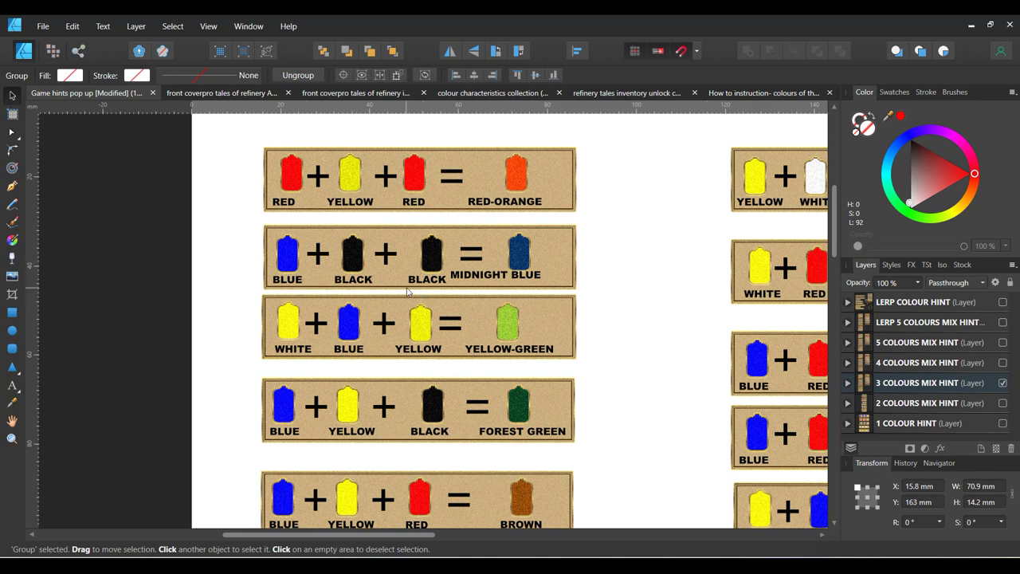
scroll(444, 324, down, 2)
scroll(553, 374, down, 2)
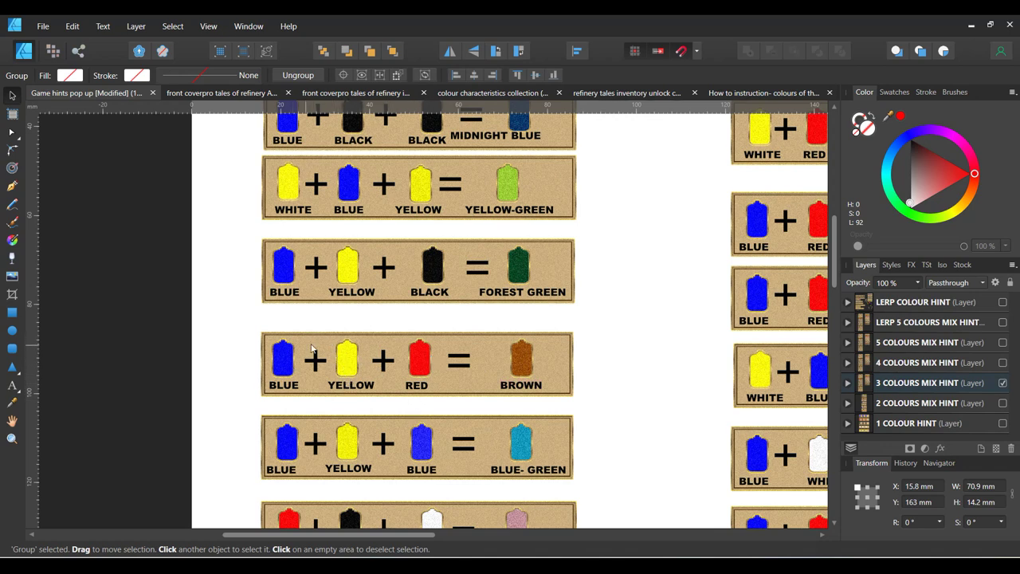
scroll(435, 380, down, 2)
scroll(435, 380, down, 2)
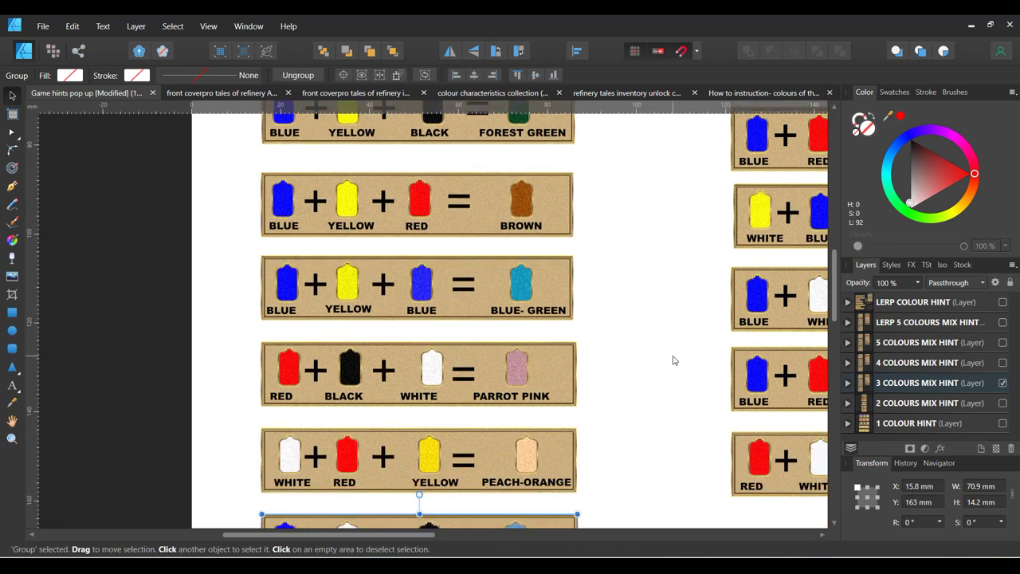
scroll(454, 399, down, 1)
scroll(534, 332, down, 2)
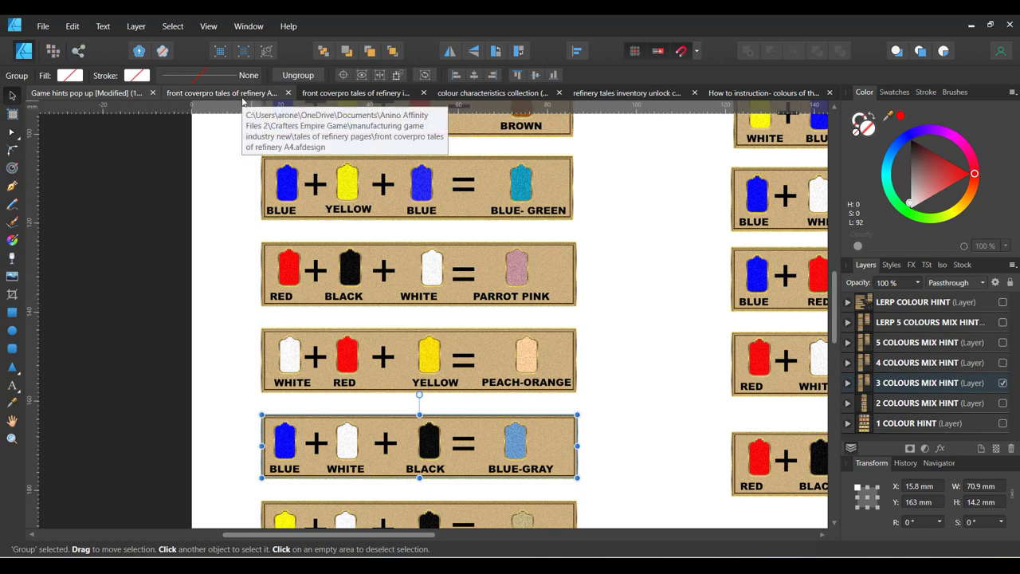
Open the colour characteristics collection document and zoom in to 100% on the SCANNER text.
click(477, 93)
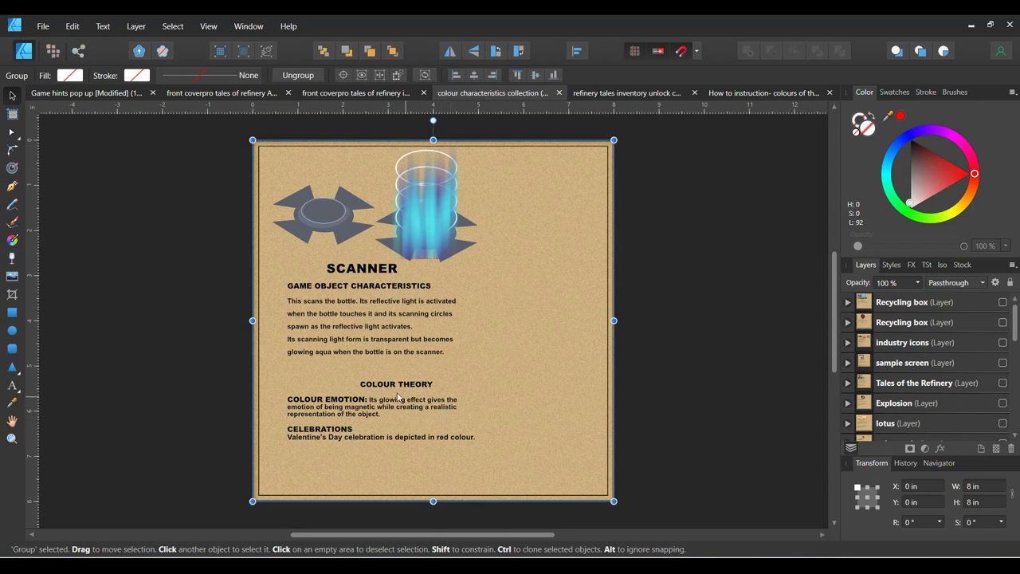
click(12, 438)
click(416, 399)
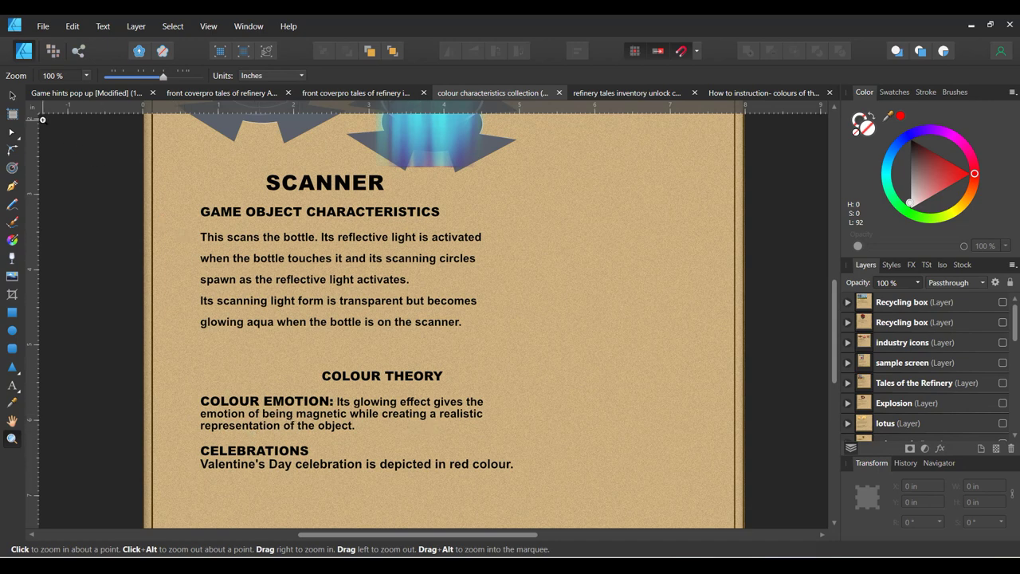
Delete the Valentine's Day sentence under CELEBRATIONS in the SCANNER text block.
click(12, 94)
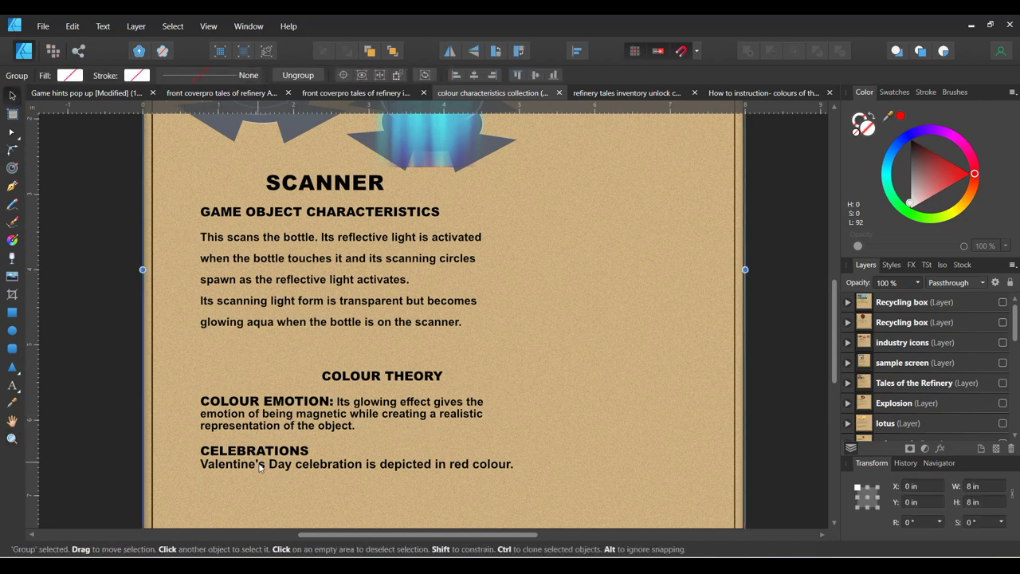
click(361, 471)
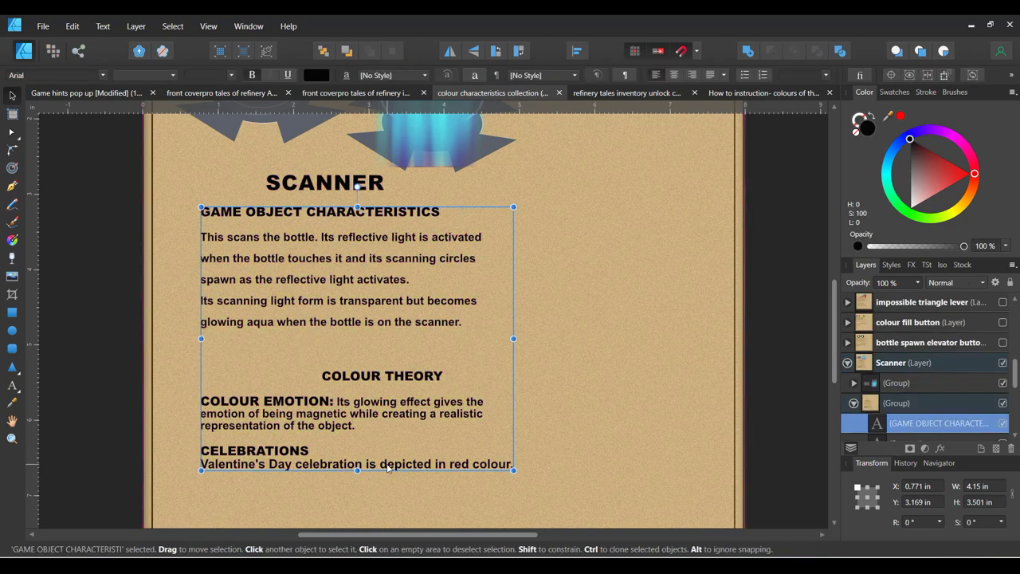
double_click(388, 465)
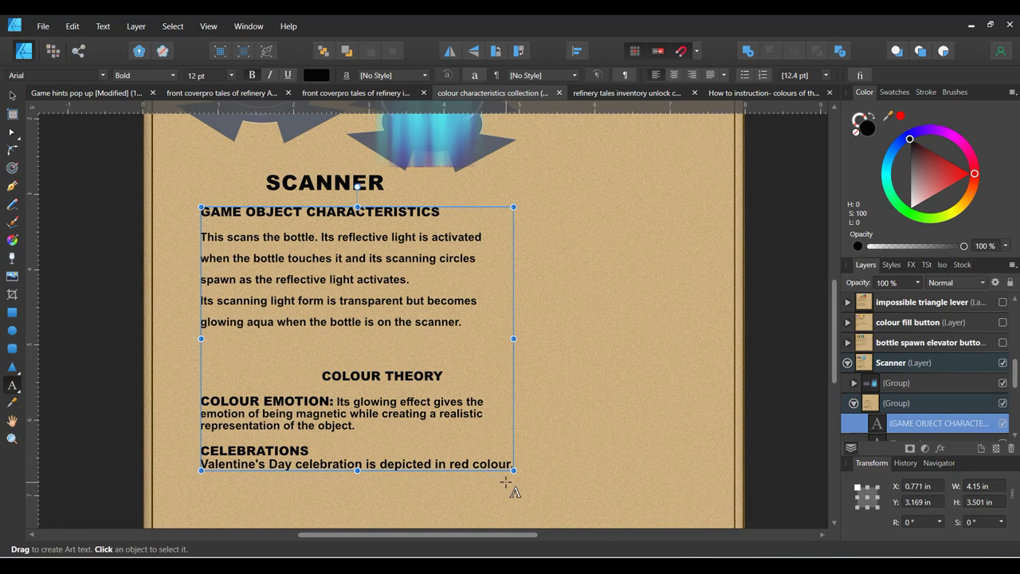
drag(514, 465, 314, 477)
drag(231, 475, 201, 467)
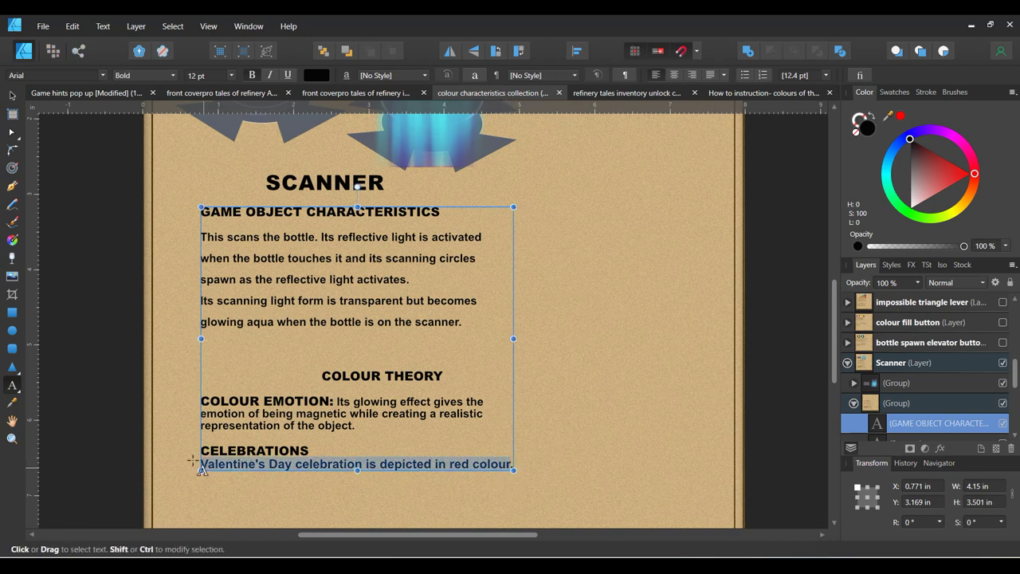
key(BackSpace)
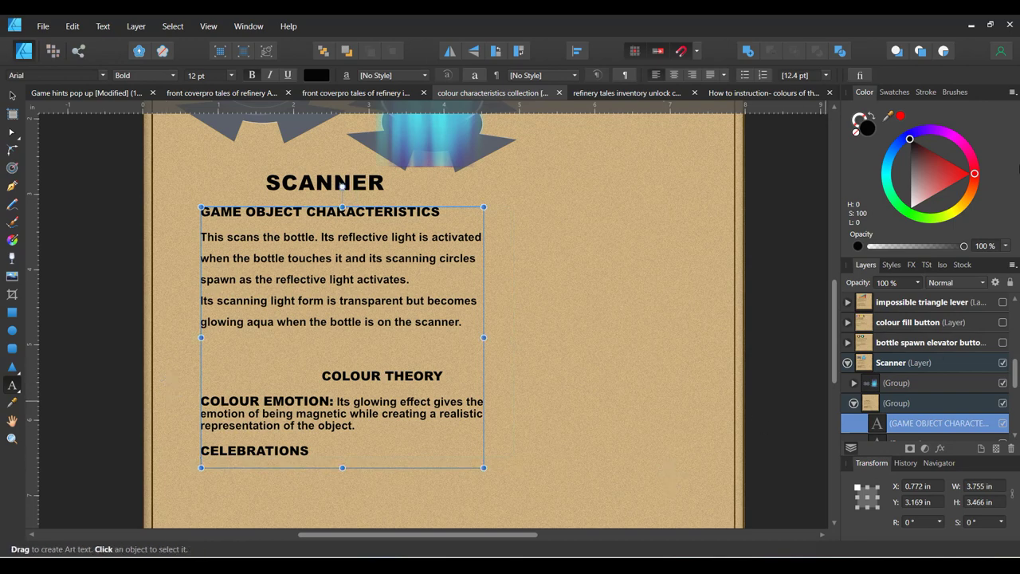
Collapse the Scanner layer's contents and zoom out to view the whole page.
click(850, 369)
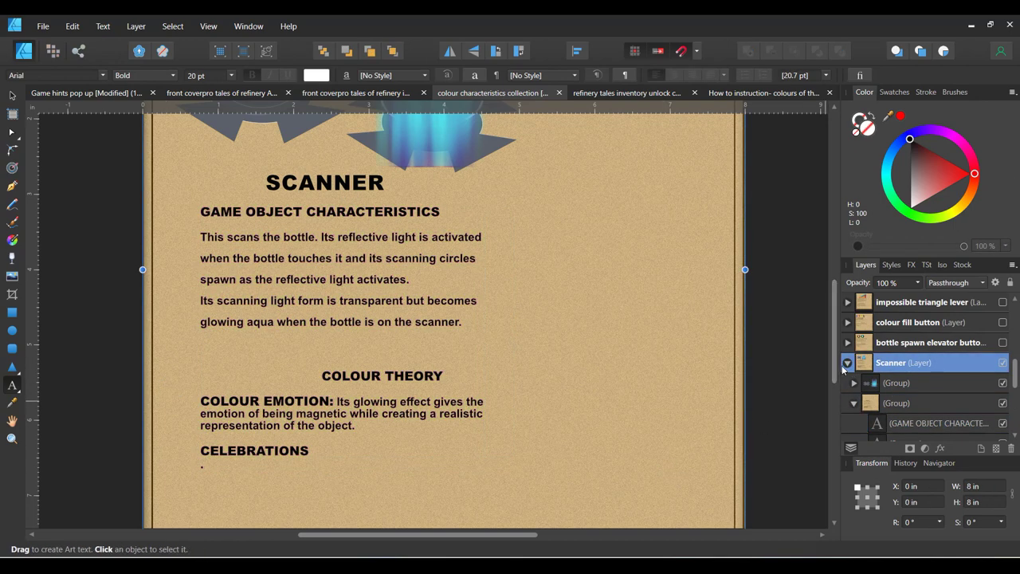
click(847, 364)
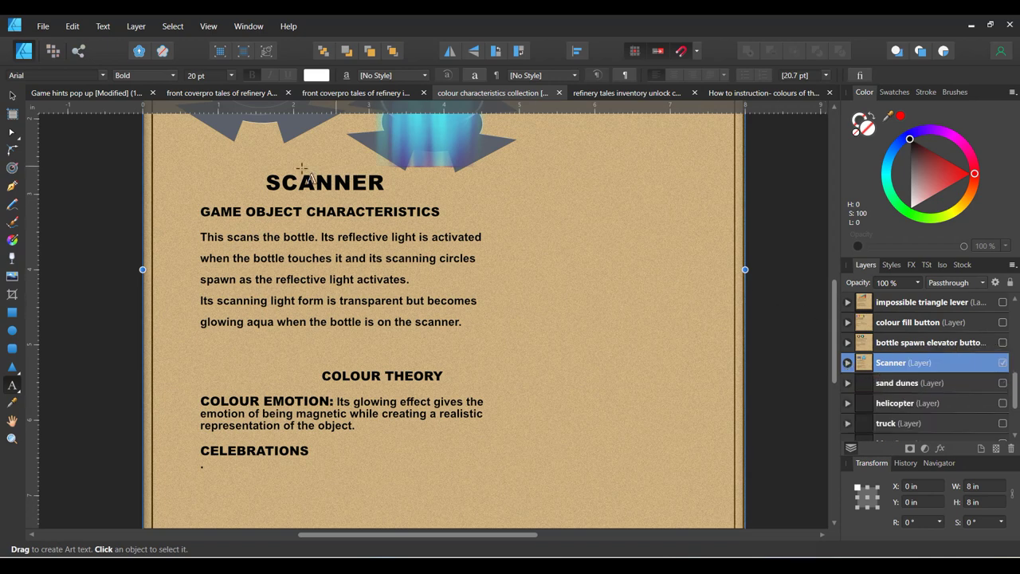
click(12, 438)
click(115, 77)
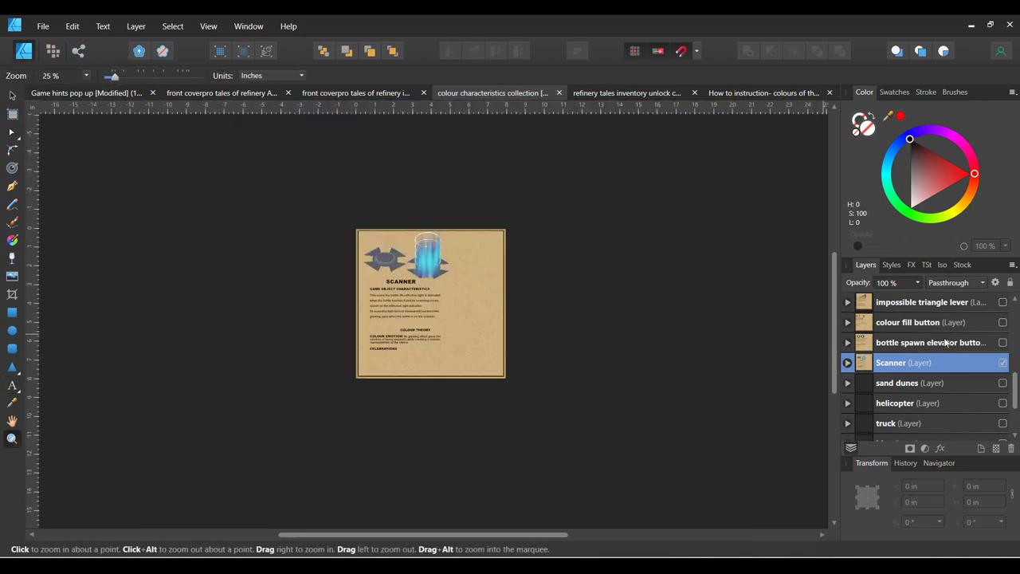
scroll(949, 343, up, 3)
click(43, 26)
click(51, 132)
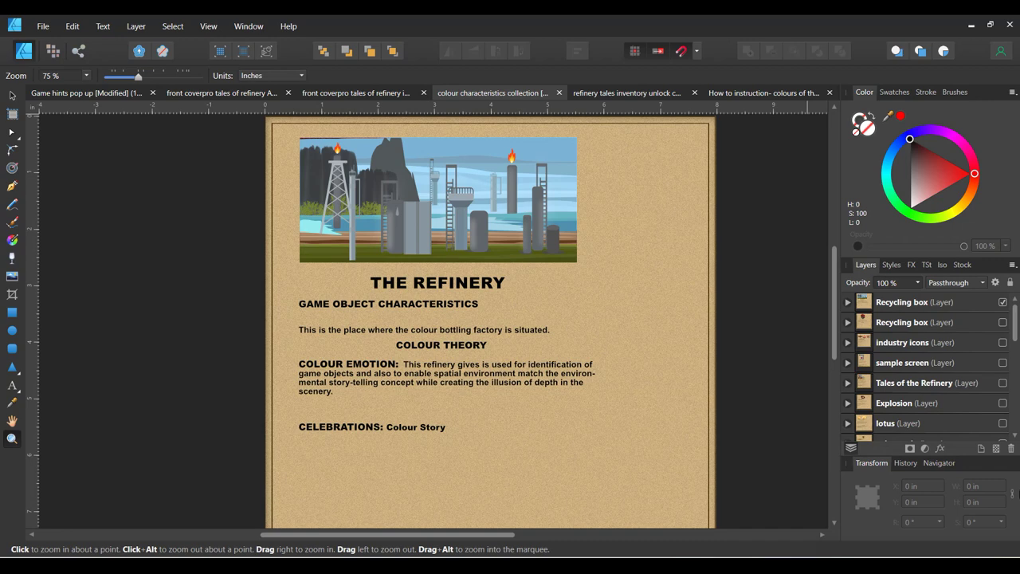
Preview the second Recycling box layer and the industry icons layer in turn, hide both again and show the sample screen layer.
click(1002, 322)
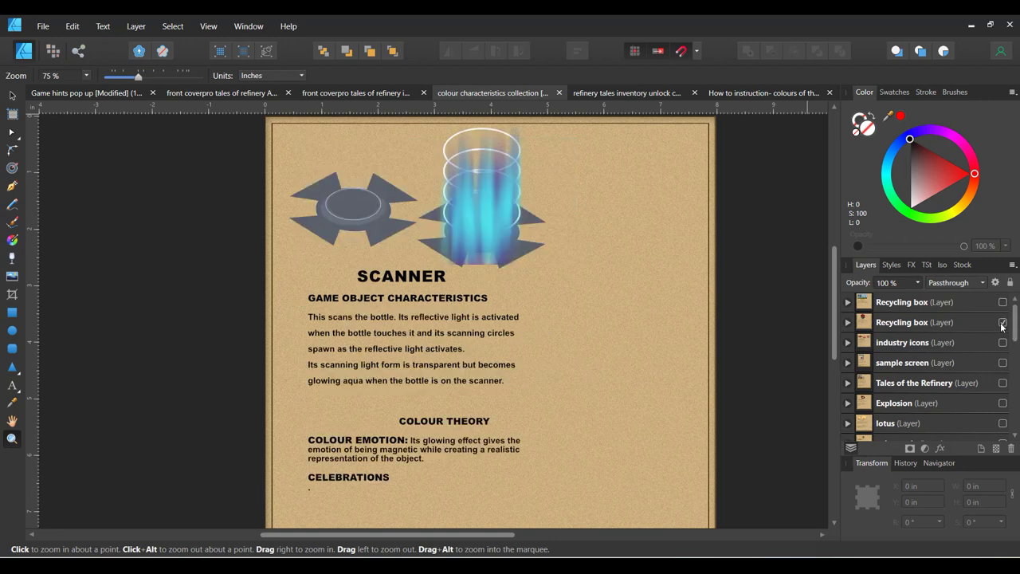
click(1002, 323)
click(1003, 343)
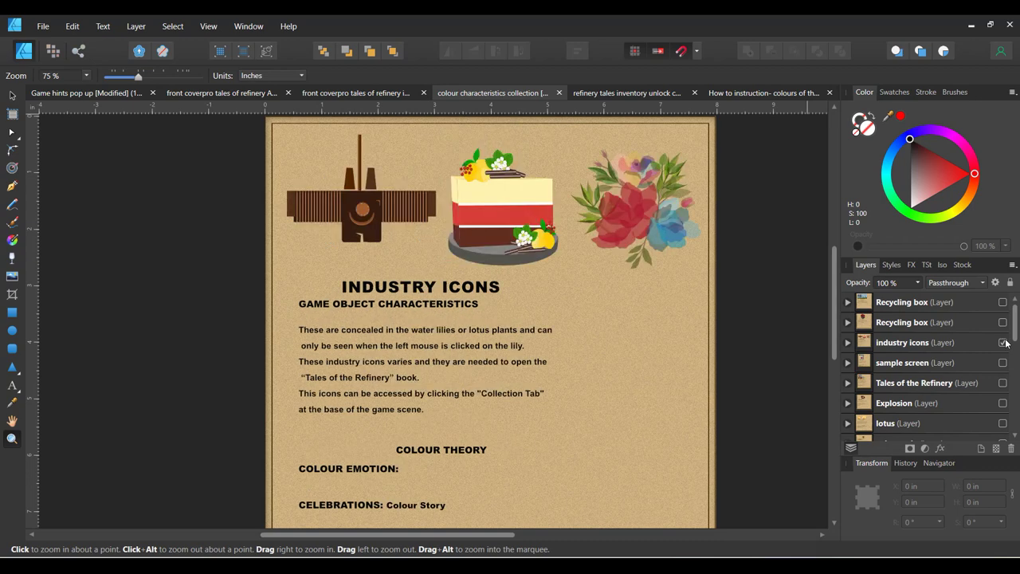
click(1003, 343)
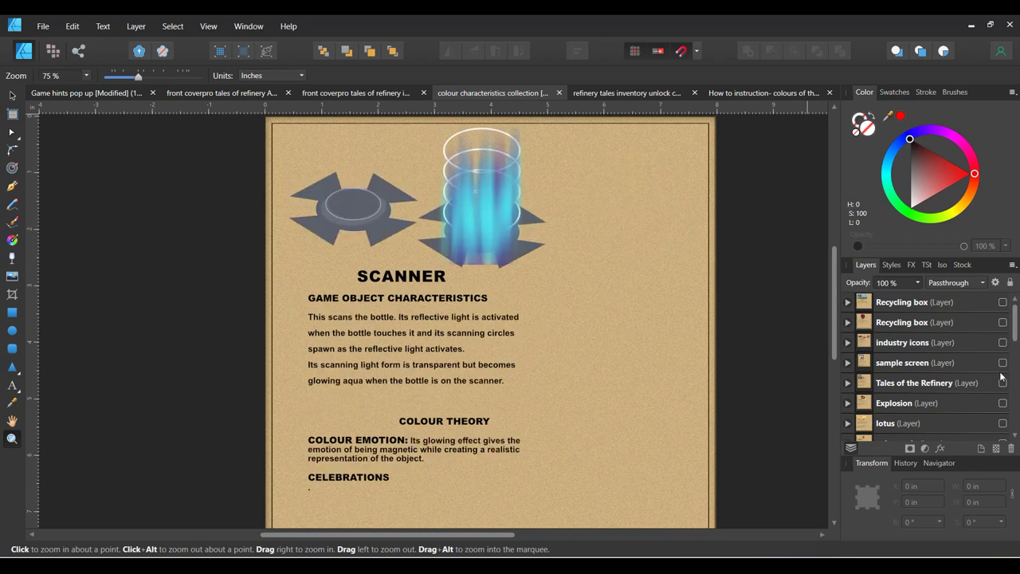
click(1003, 363)
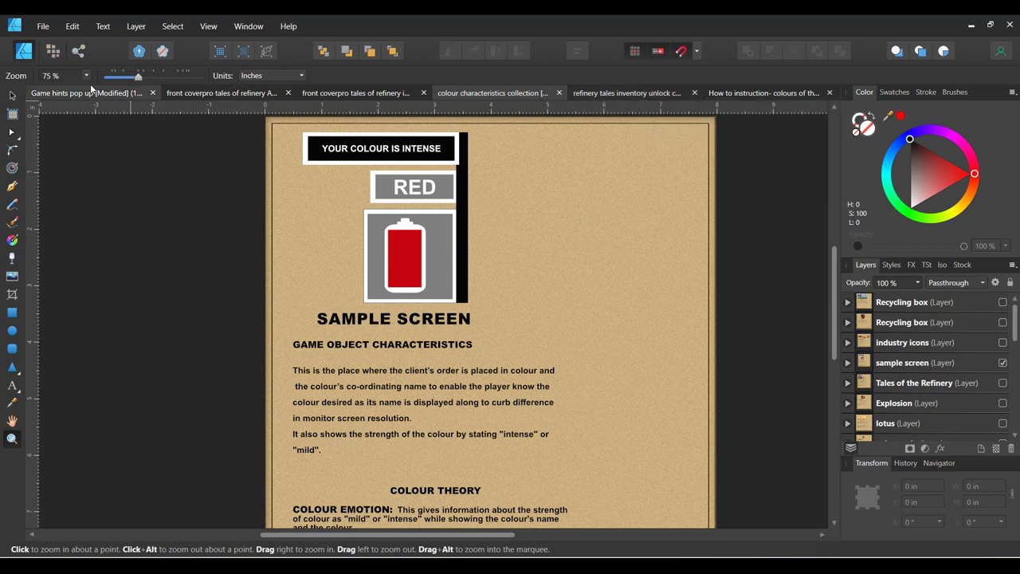
Examine the two Tales of the Refinery front cover documents and return to the colour characteristics collection.
click(193, 95)
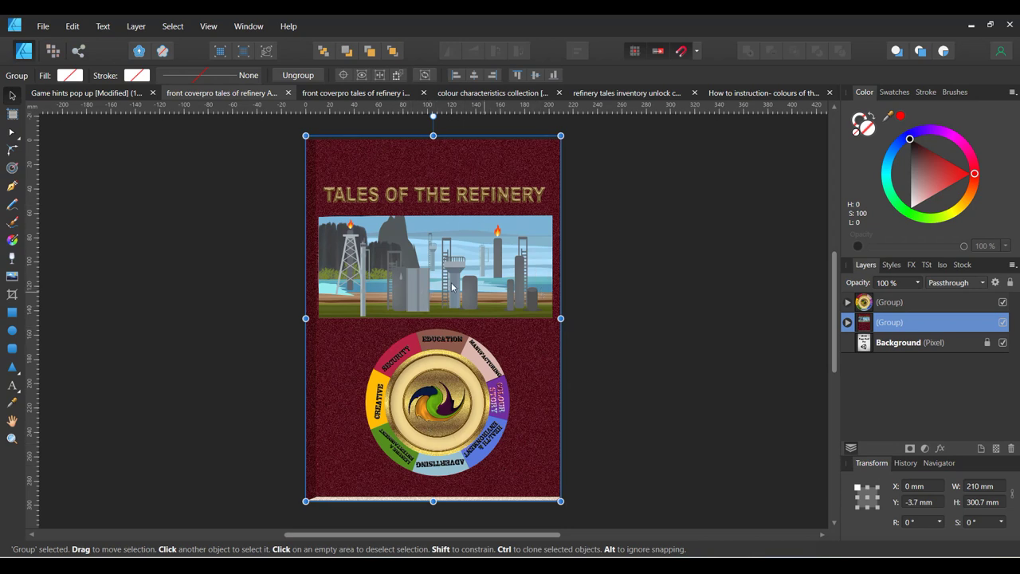
click(352, 93)
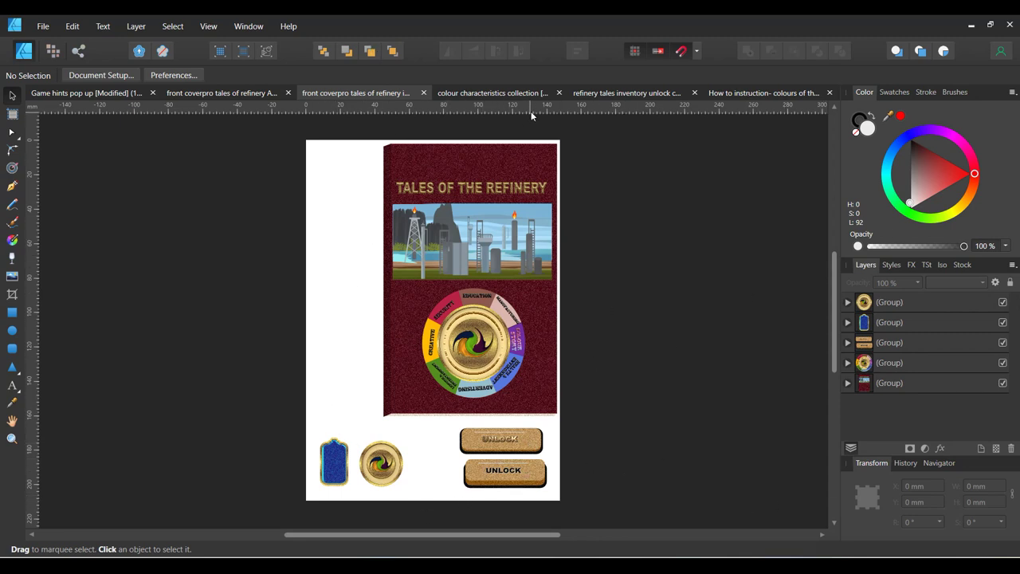
click(493, 93)
key(z)
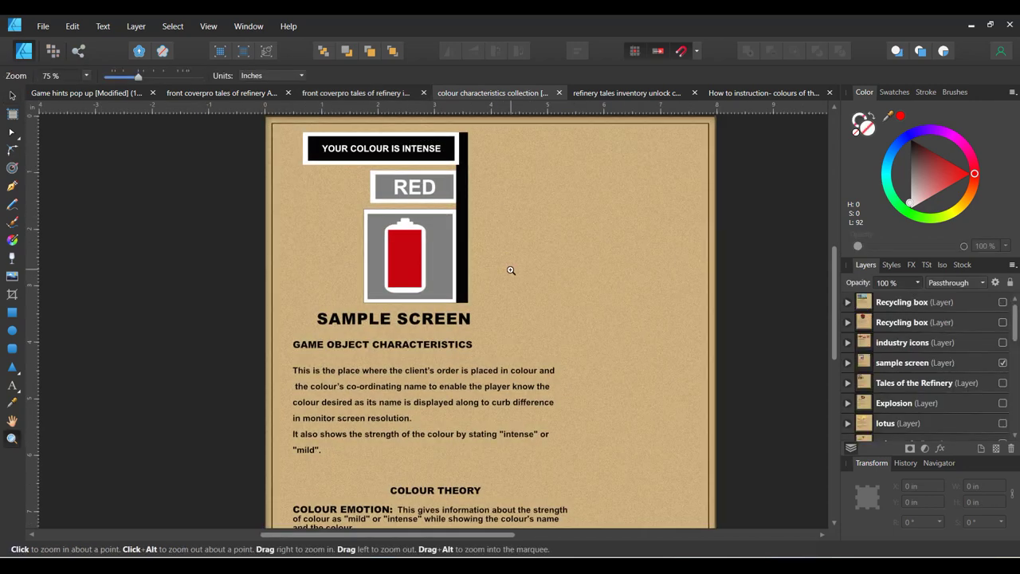
Open the refinery tales inventory unlock document and zoom in to 200% on the top Unlock rows.
click(652, 93)
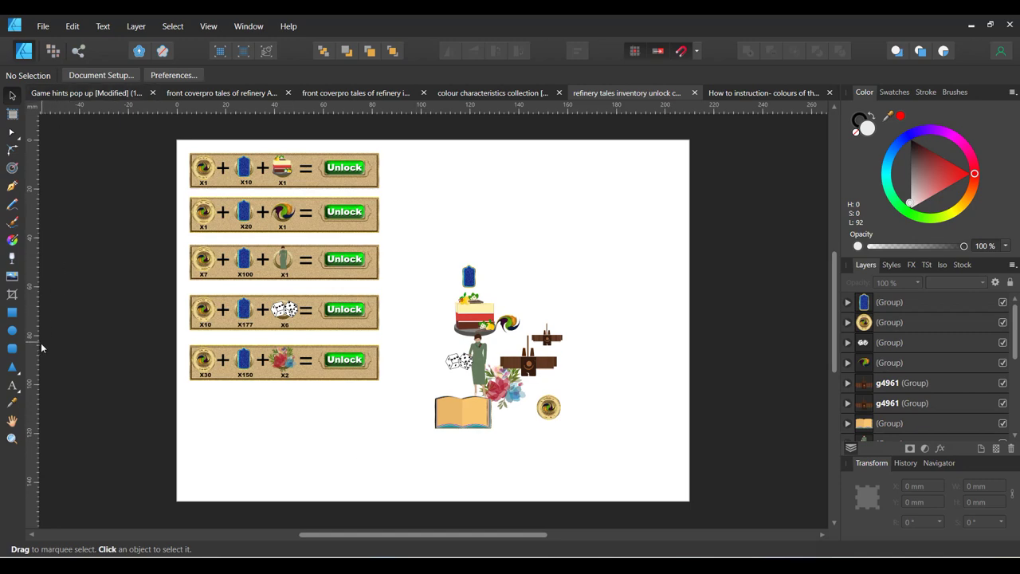
click(12, 438)
click(196, 154)
click(212, 143)
click(212, 143)
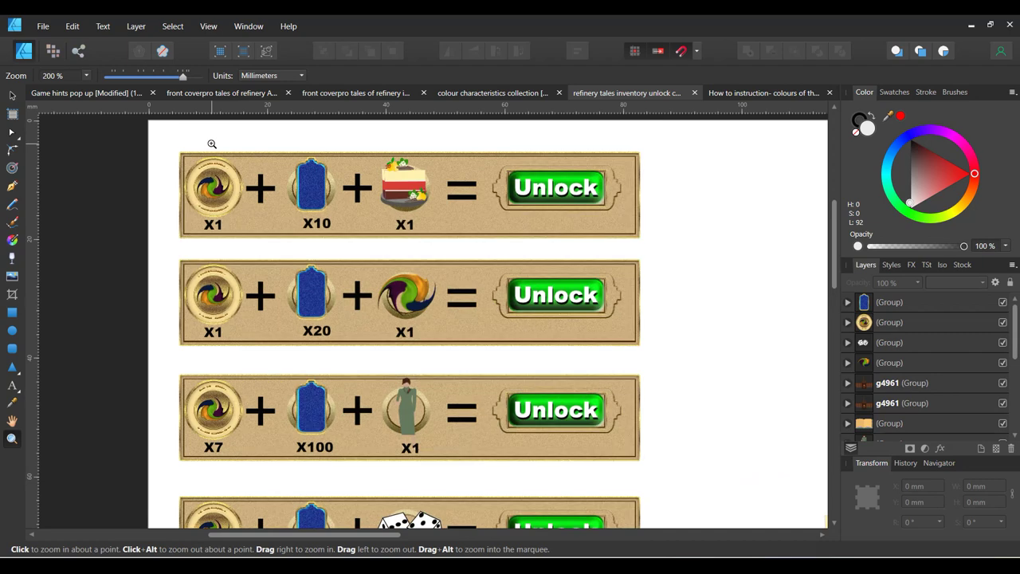
Examine the upper Unlock rows of the refinery tales inventory at 300% zoom.
click(212, 143)
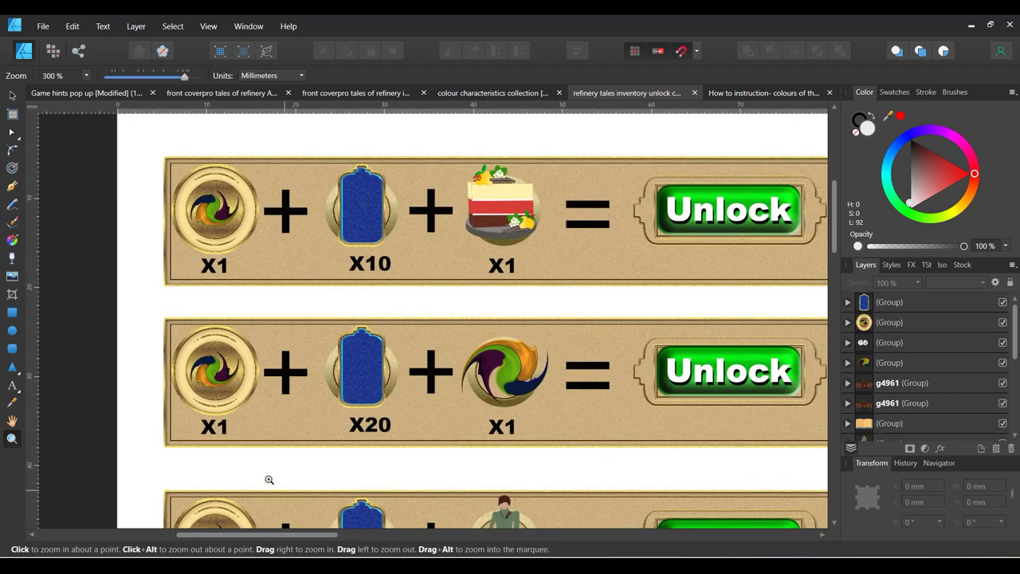
drag(297, 537, 331, 537)
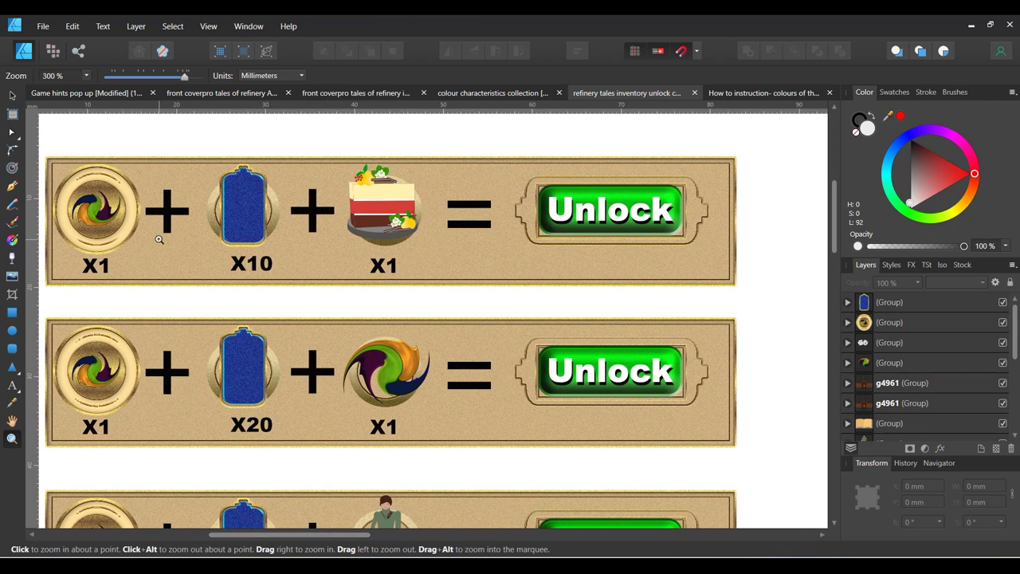
click(20, 98)
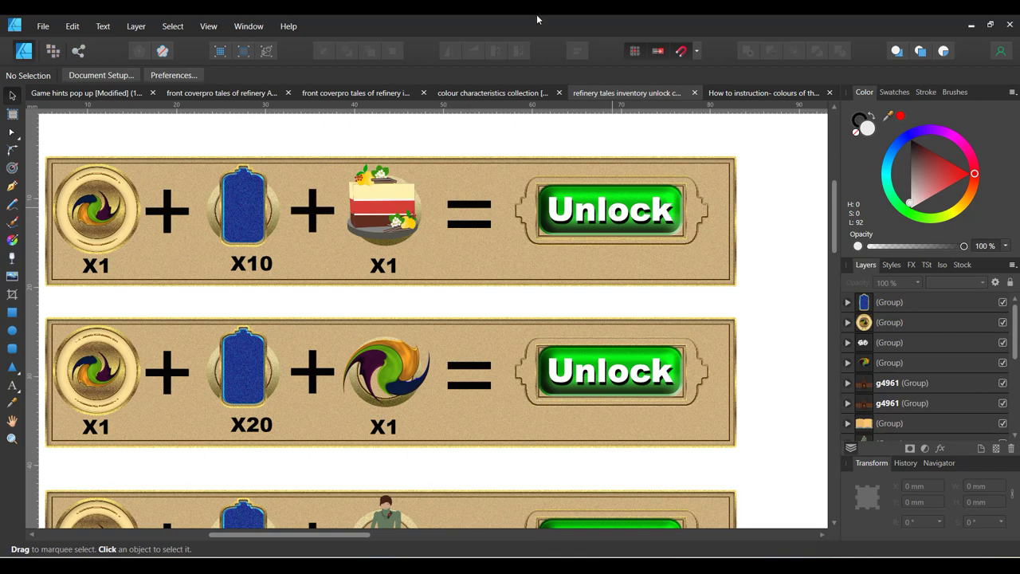
Open the How to instruction document and view the Tutorials/Instructions board at 50% zoom.
click(791, 92)
click(512, 373)
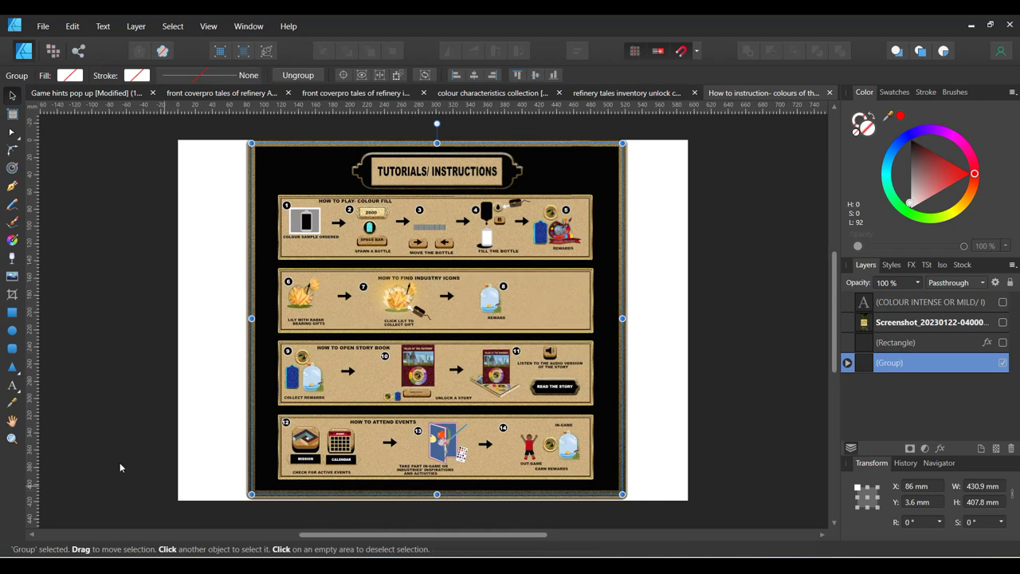
click(12, 440)
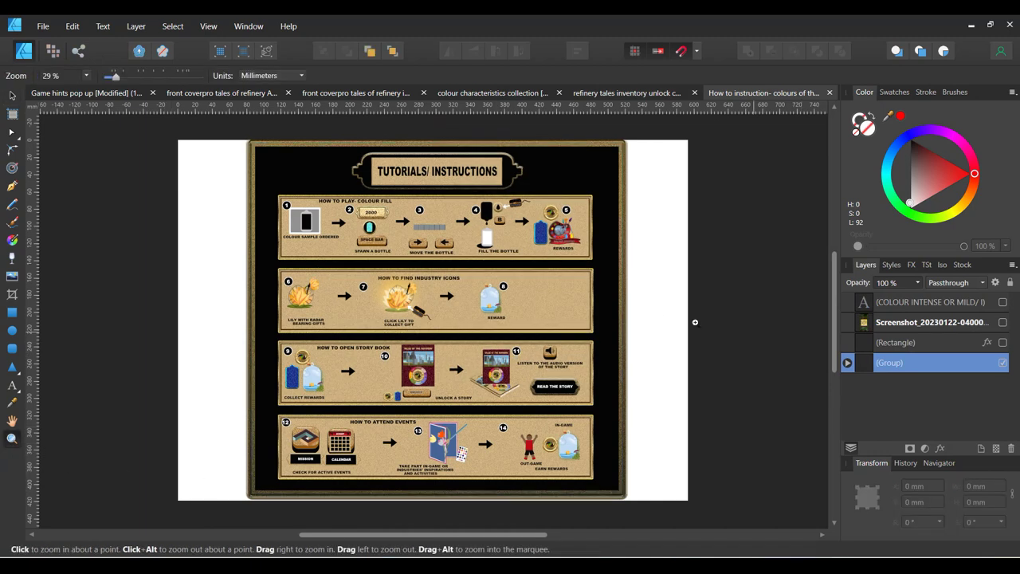
click(655, 311)
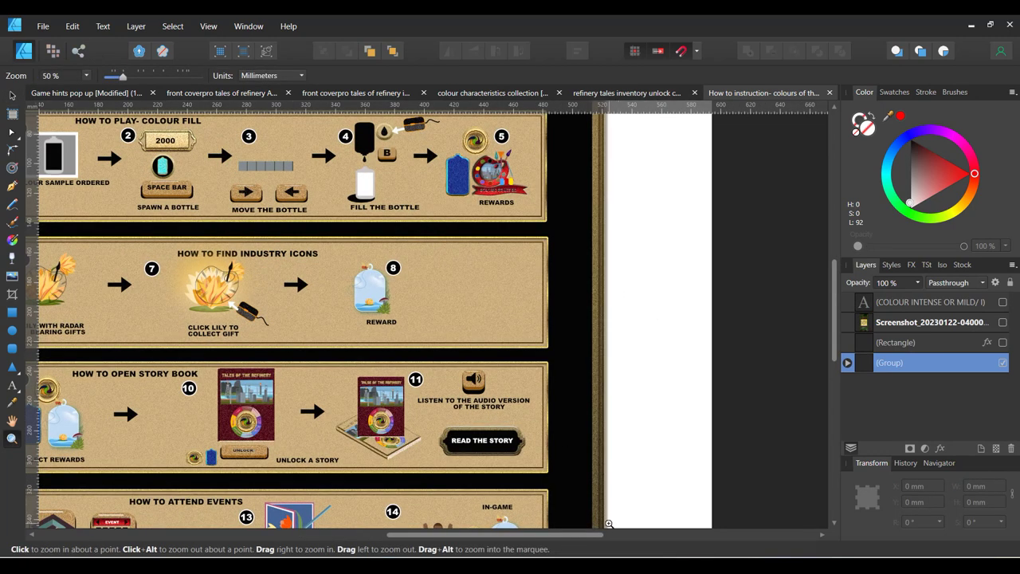
drag(600, 535, 541, 535)
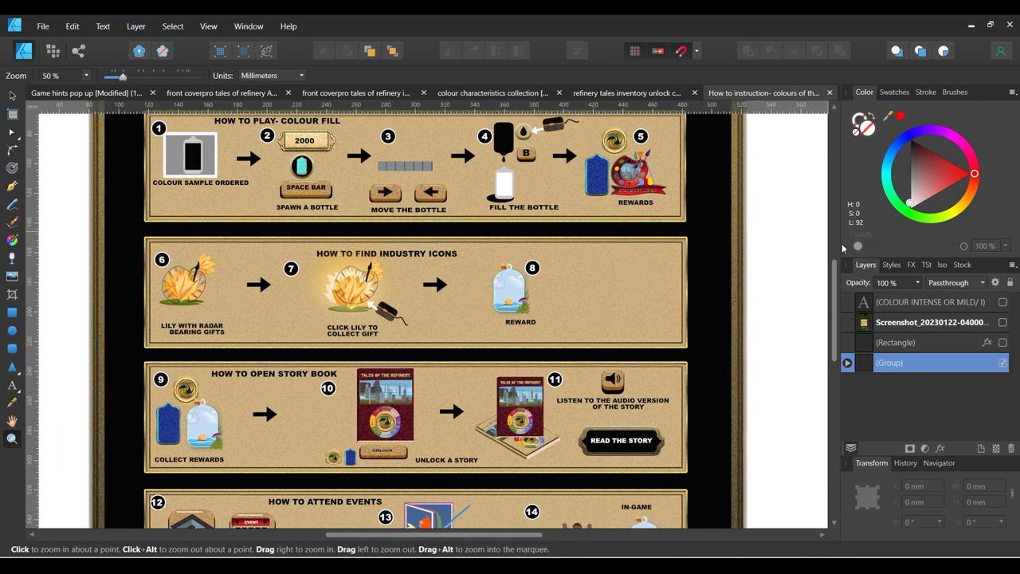
Read through the instruction rows on colour fill, finding industry icons, opening the story book and attending events.
scroll(837, 267, up, 2)
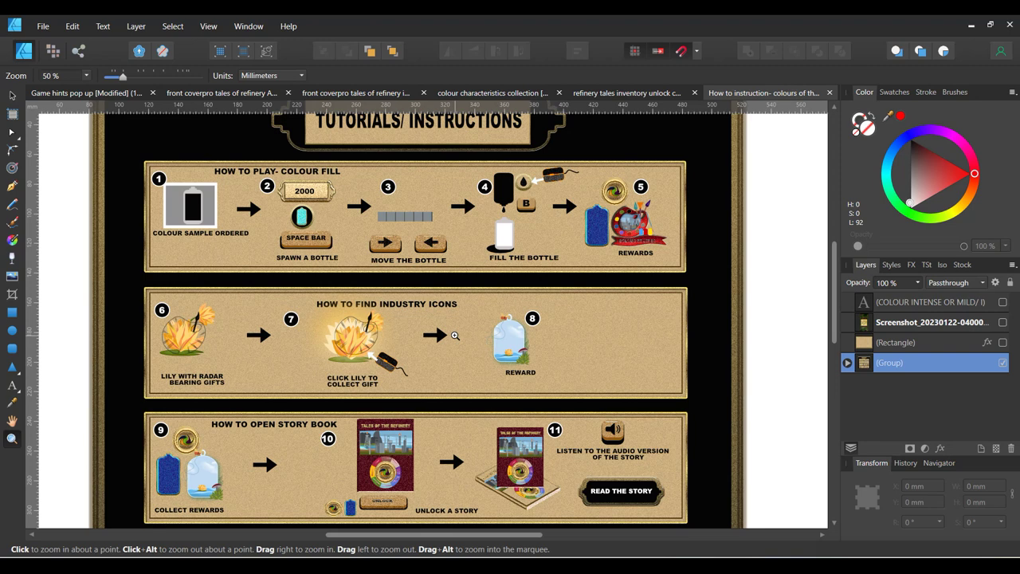
scroll(477, 317, down, 2)
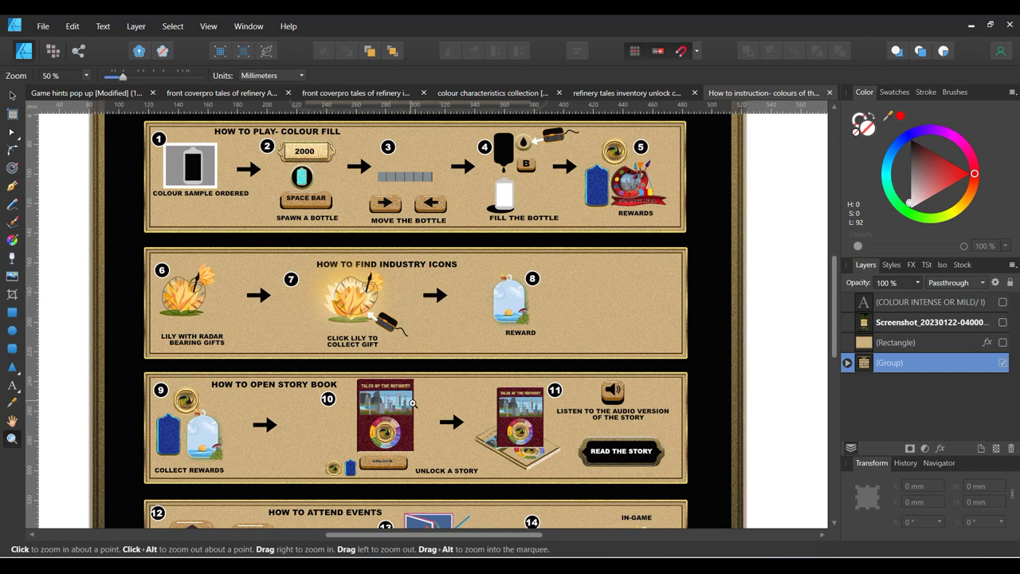
scroll(414, 403, down, 2)
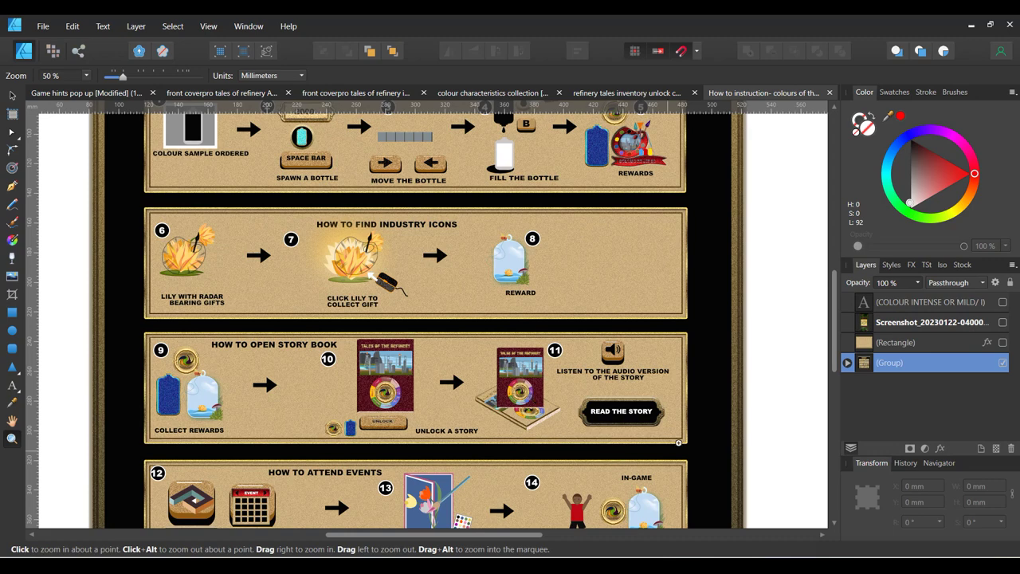
scroll(563, 371, down, 1)
scroll(572, 351, down, 1)
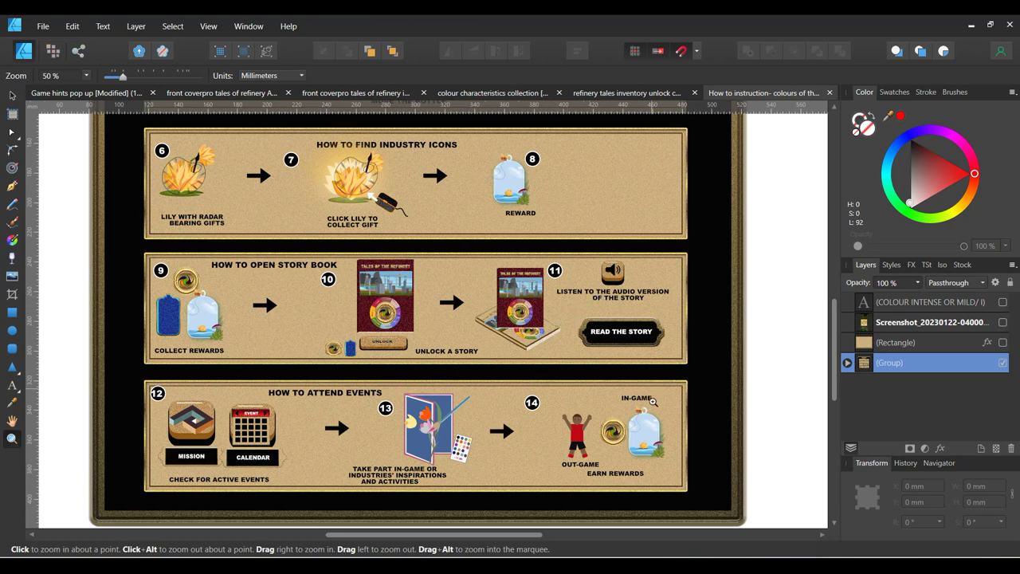
scroll(323, 417, down, 3)
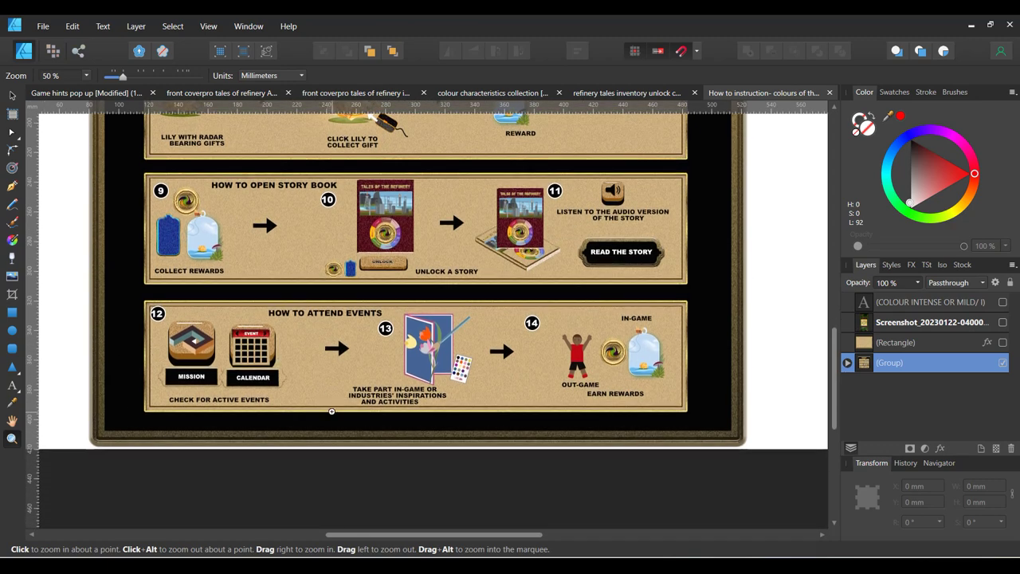
Examine the How to Attend Events row closely, including the out-game figure and in-game rewards at step 14.
click(377, 364)
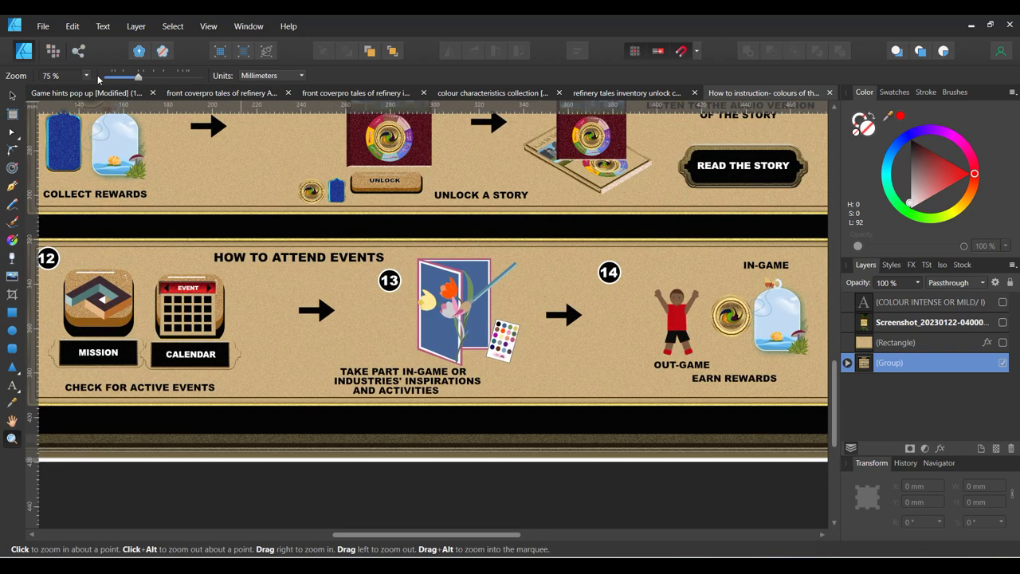
drag(137, 78, 131, 77)
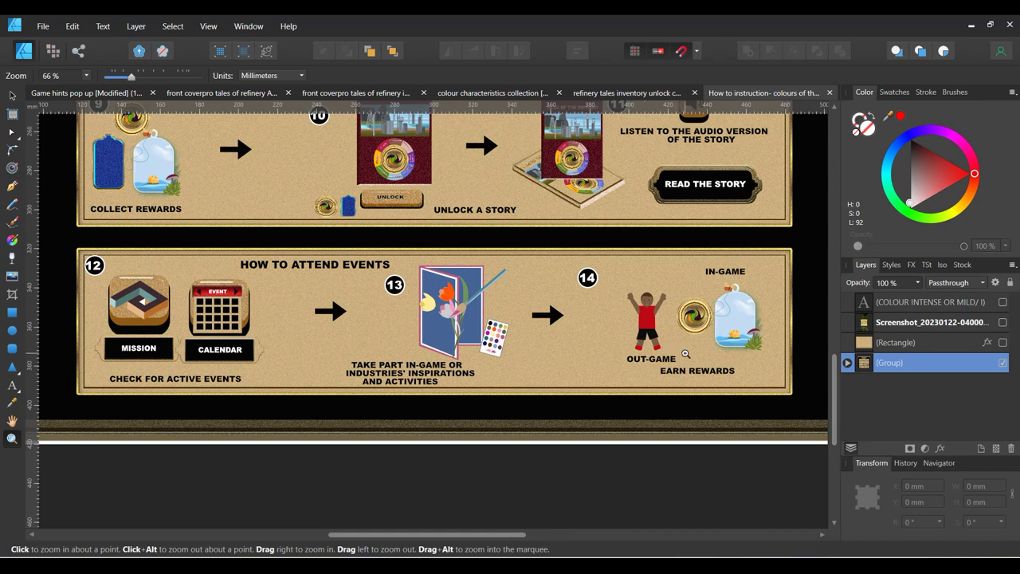
click(666, 308)
click(666, 309)
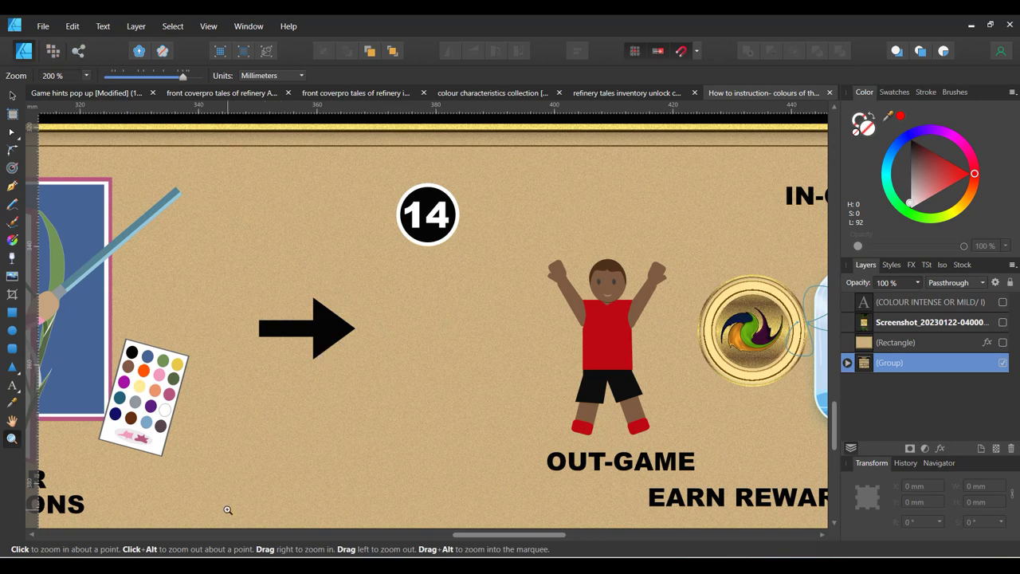
click(141, 78)
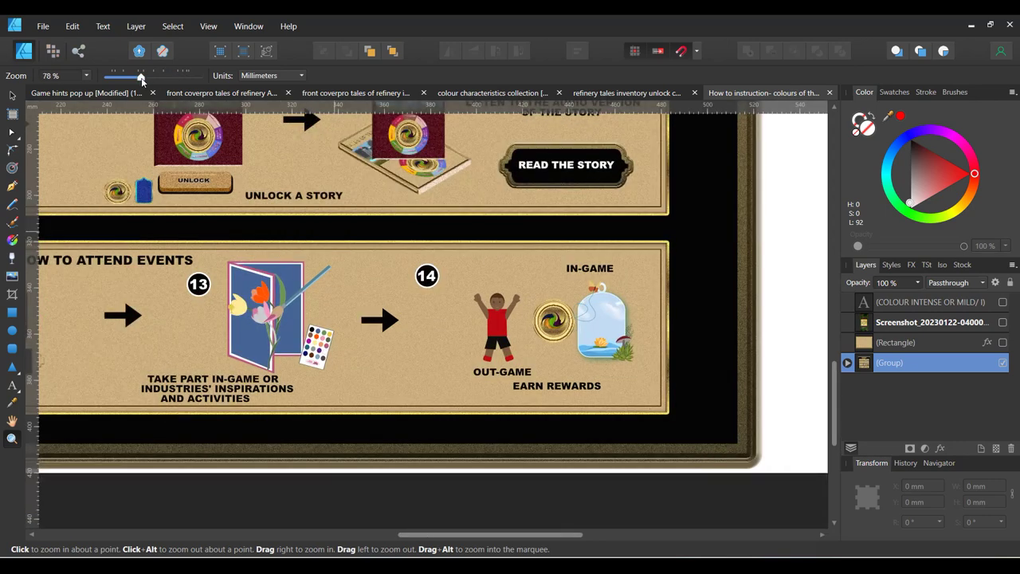
click(134, 77)
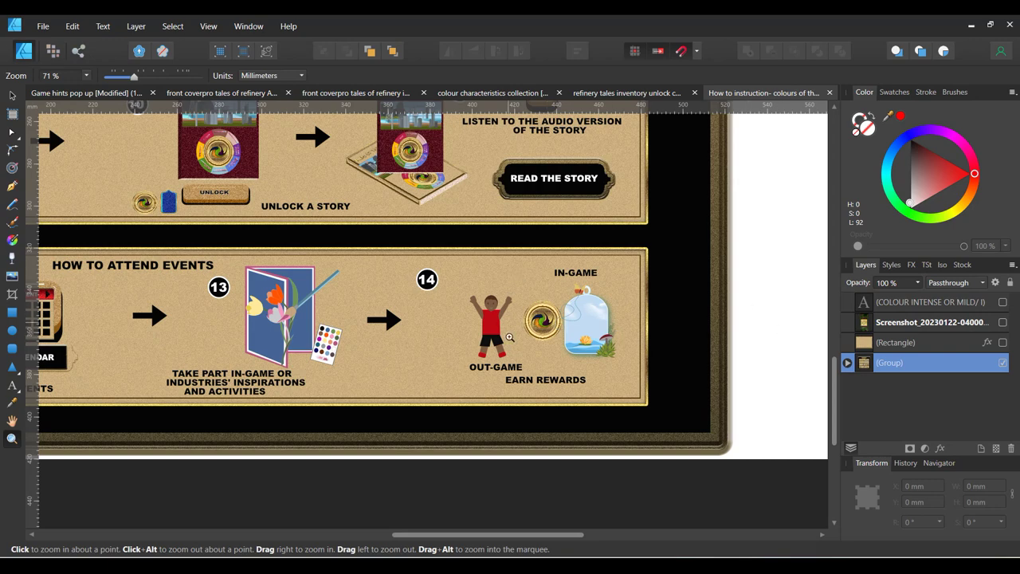
drag(578, 535, 515, 534)
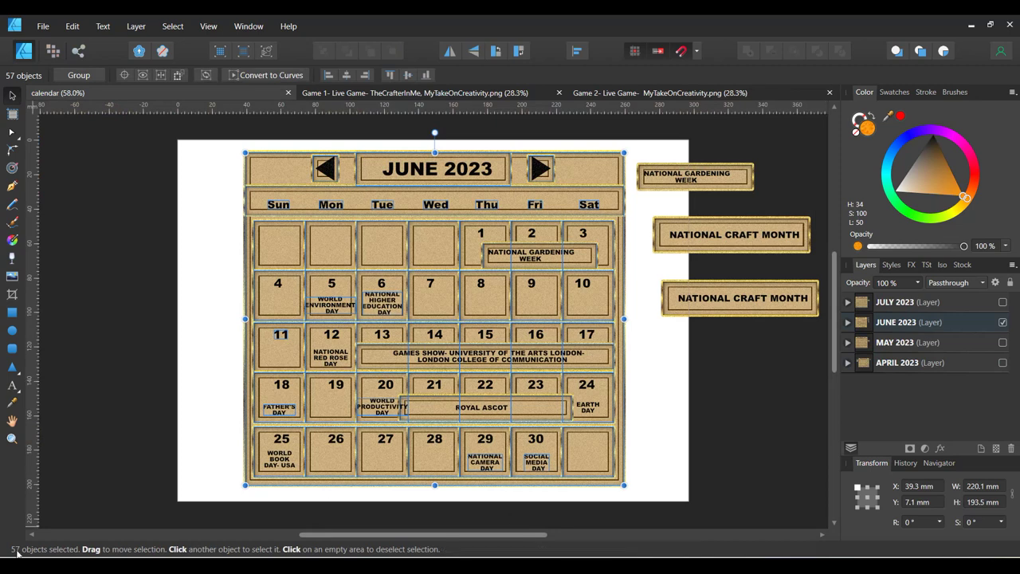
Deselect the calendar objects and hide the EARTH DAY text in the 24 June cell.
click(751, 378)
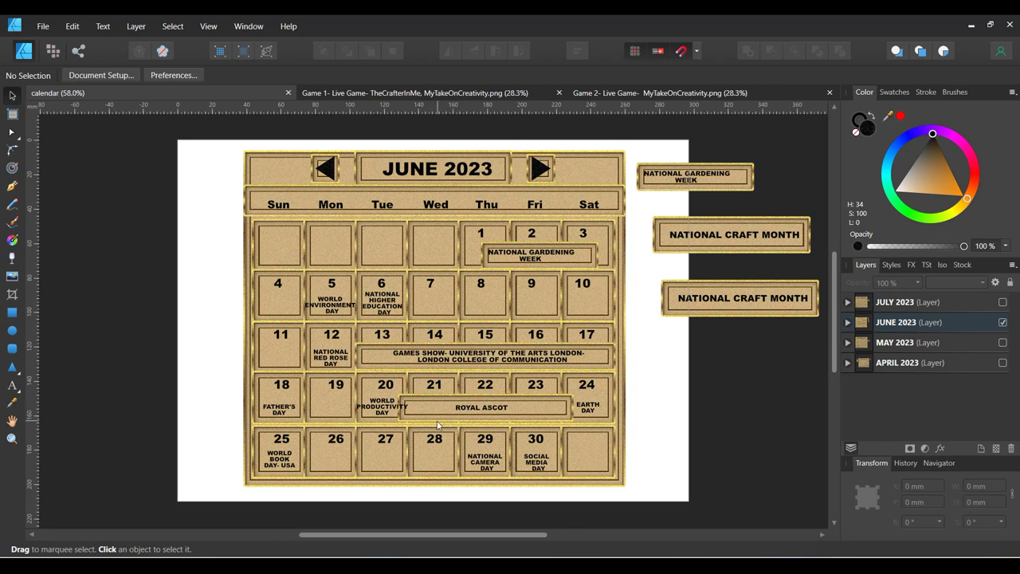
click(590, 410)
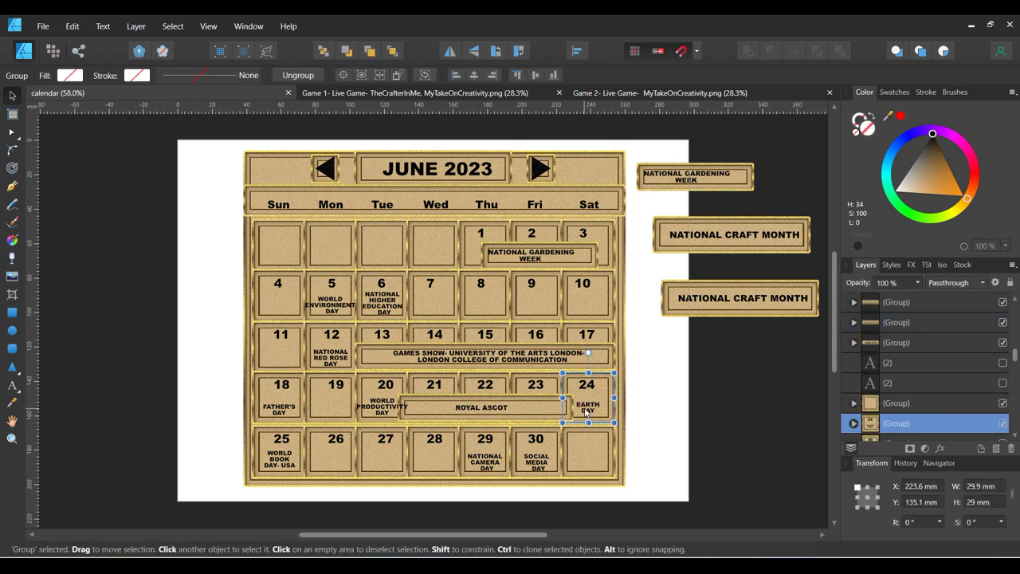
double_click(588, 412)
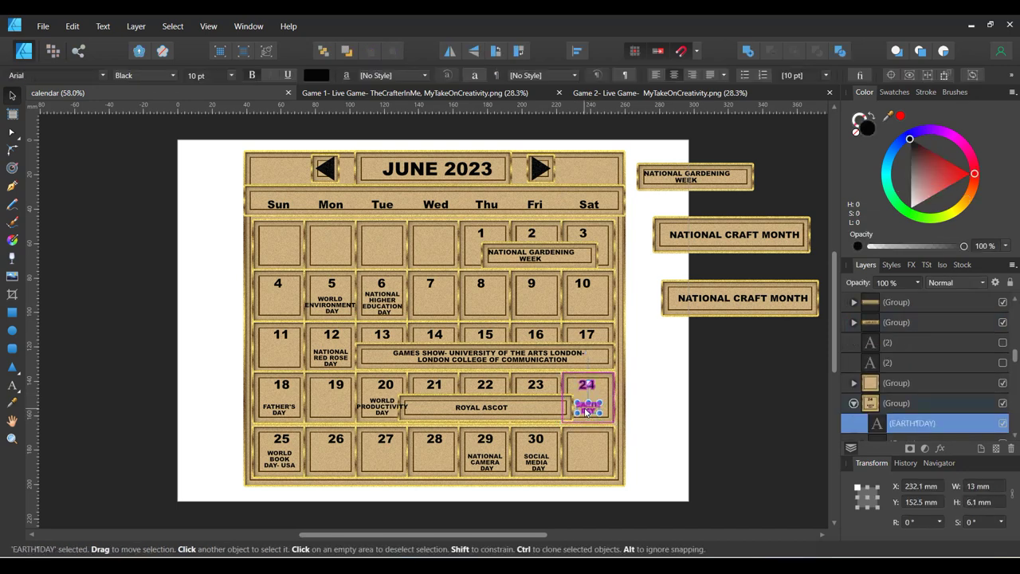
click(1003, 423)
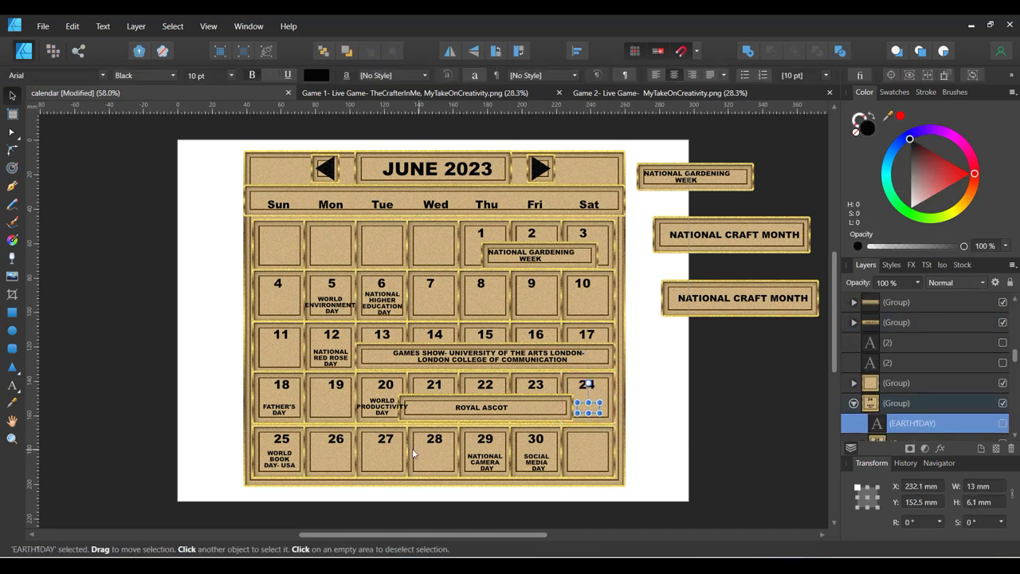
Hide the WORLD BOOK DAY- USA text in the 25 June cell and clear the selection.
click(287, 466)
double_click(287, 466)
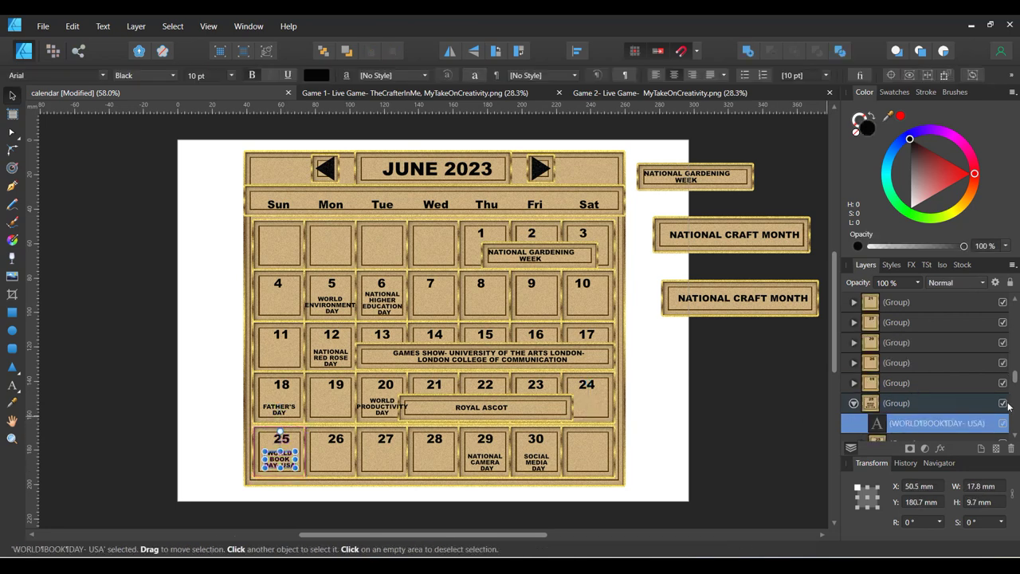
click(1003, 425)
click(656, 442)
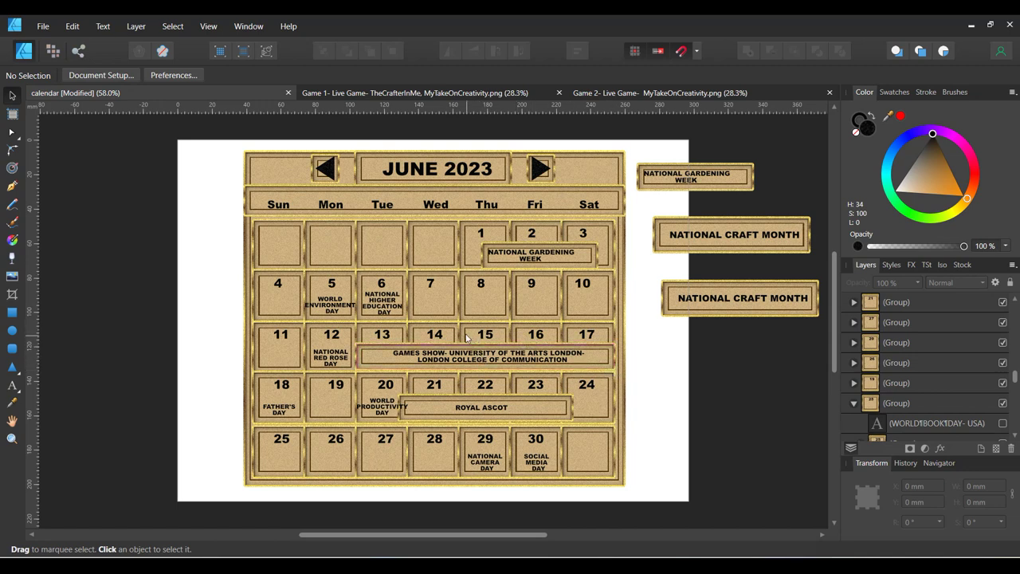
Collapse the JUNE 2023 layer, hide it and show the MAY 2023 layer instead.
scroll(925, 345, up, 5)
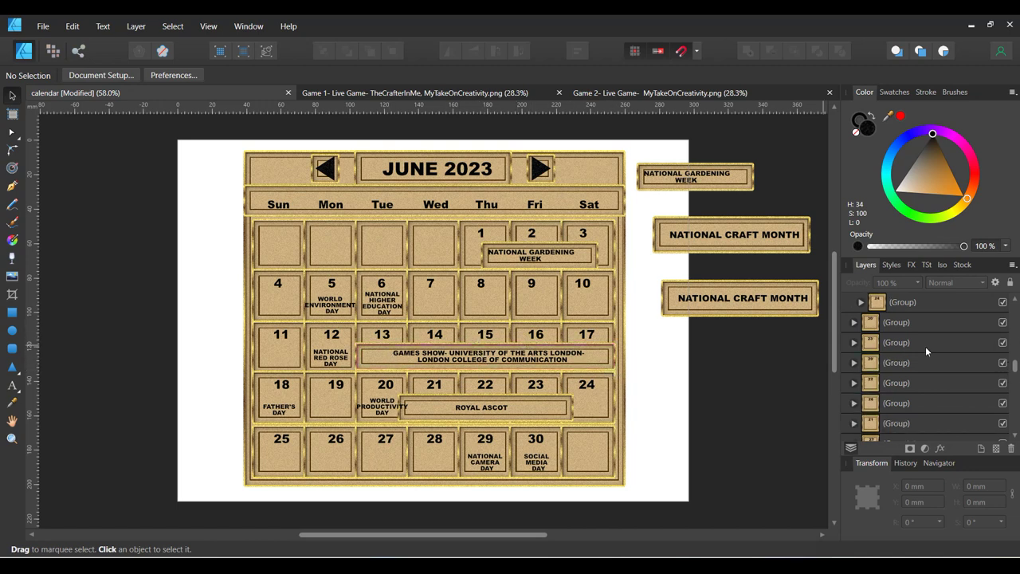
scroll(983, 325, down, 5)
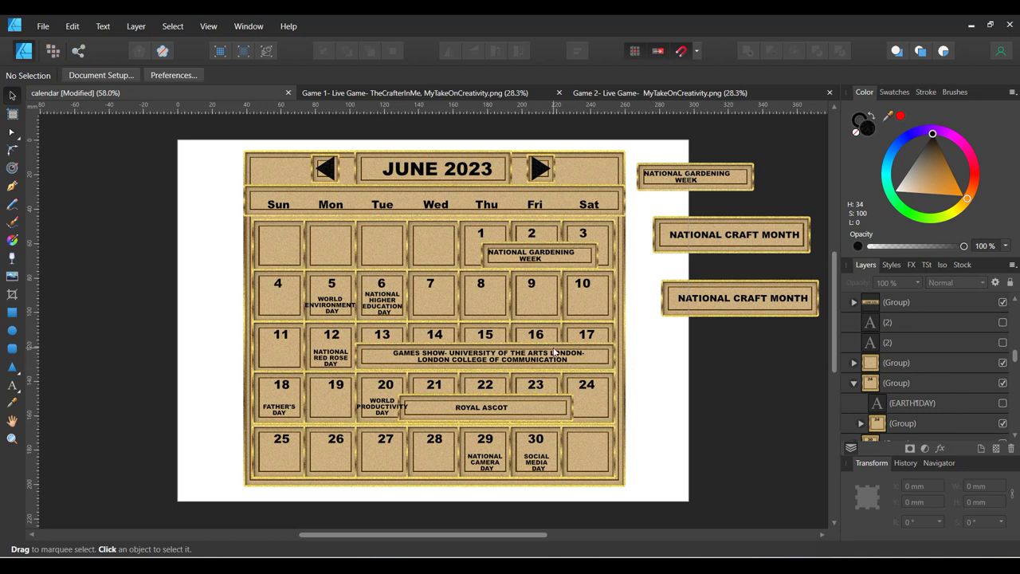
scroll(927, 327, up, 5)
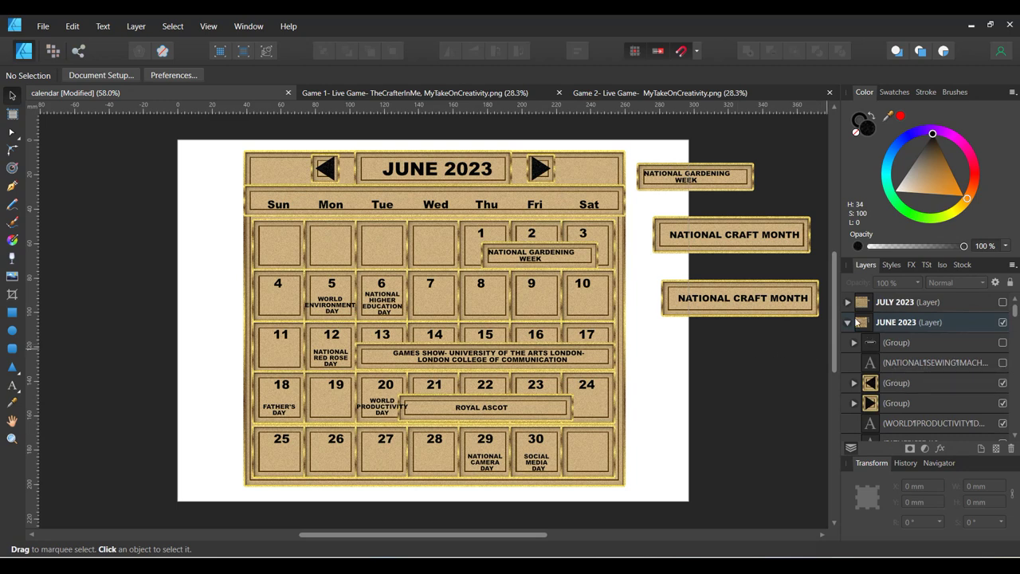
click(848, 322)
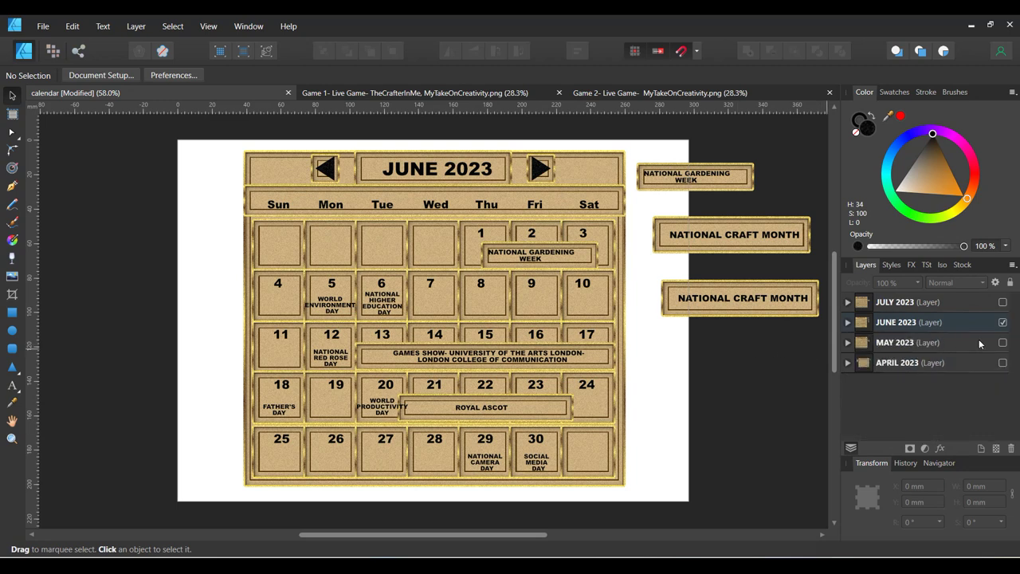
click(1003, 323)
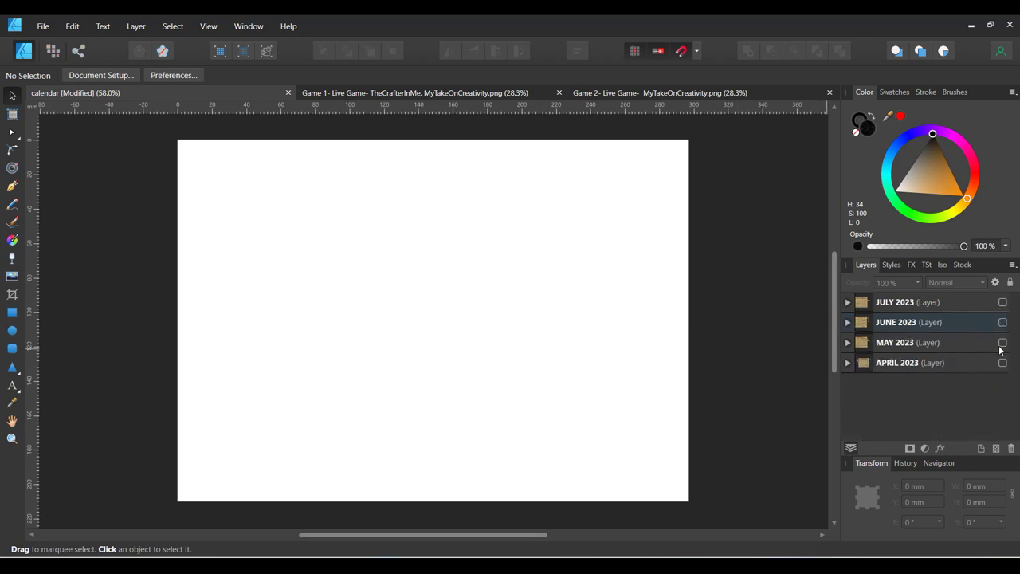
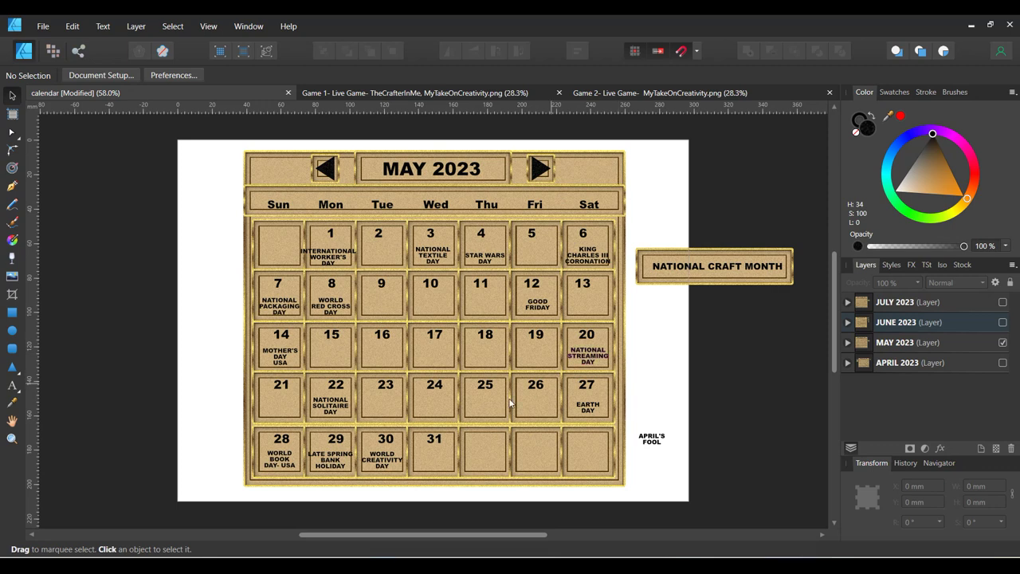
Hide the WORLD BOOK DAY- USA text on 28 May and the WORLD CREATIVITY DAY text on 30 May.
double_click(281, 460)
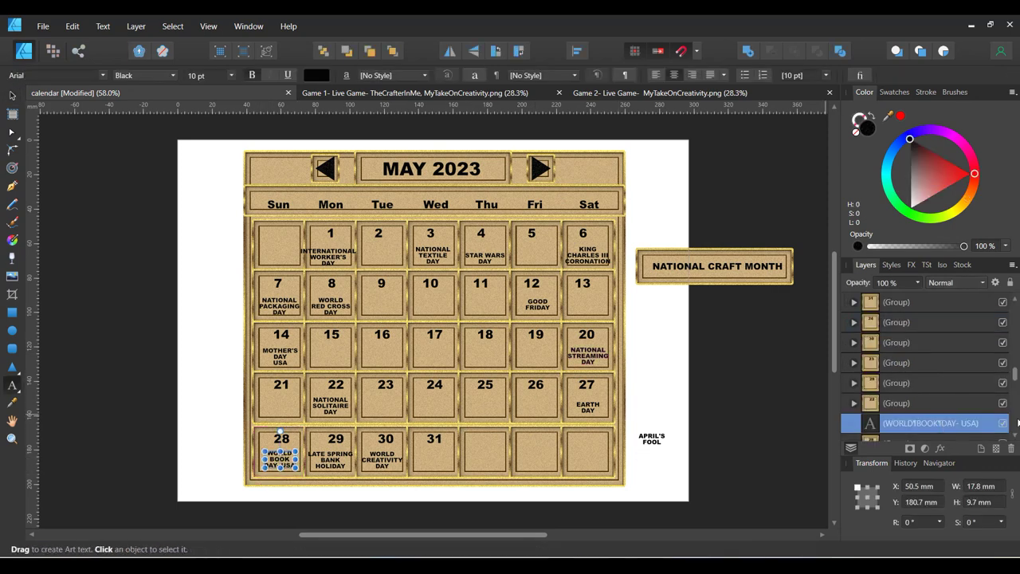
click(1003, 423)
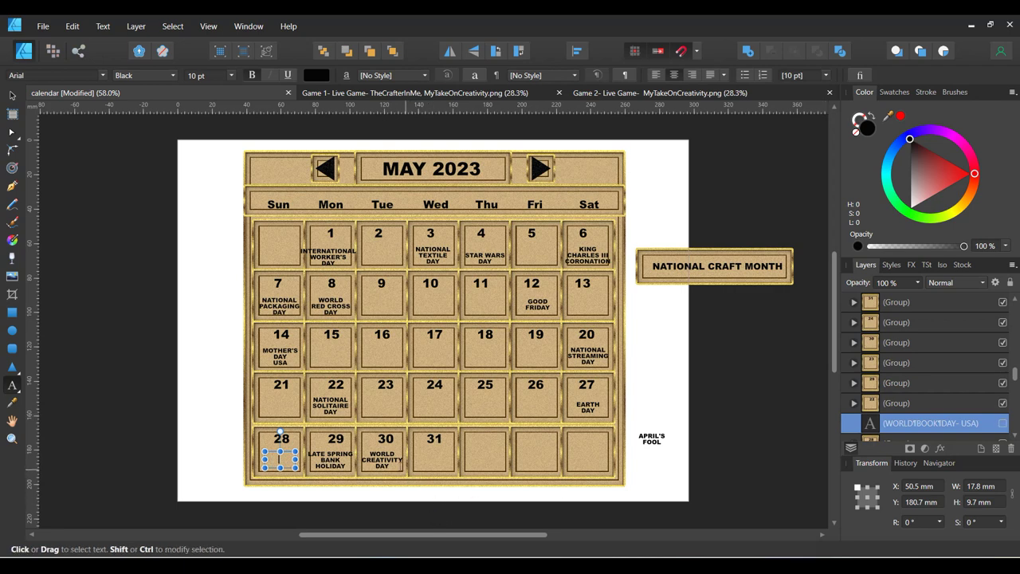
click(382, 460)
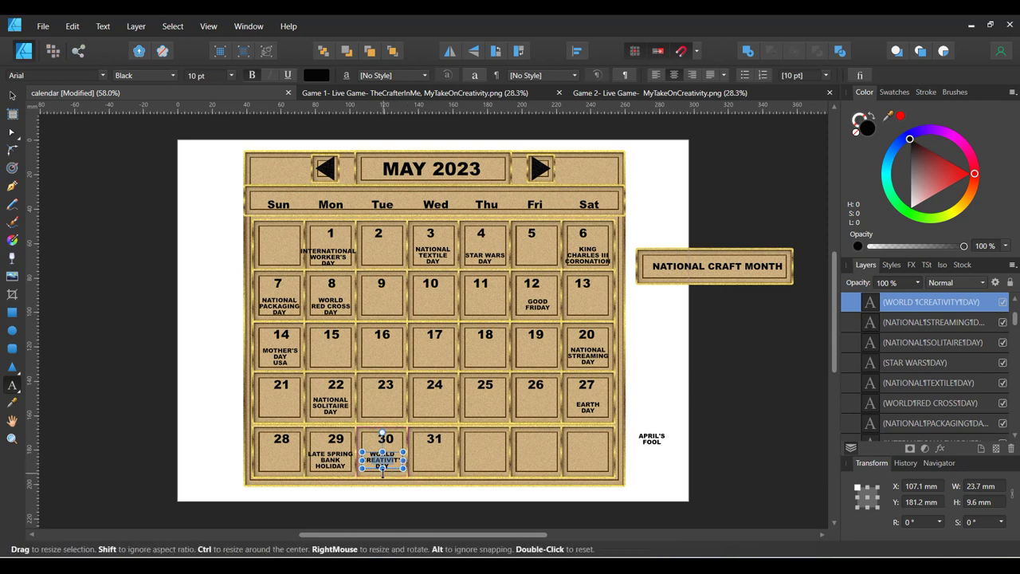
click(1003, 301)
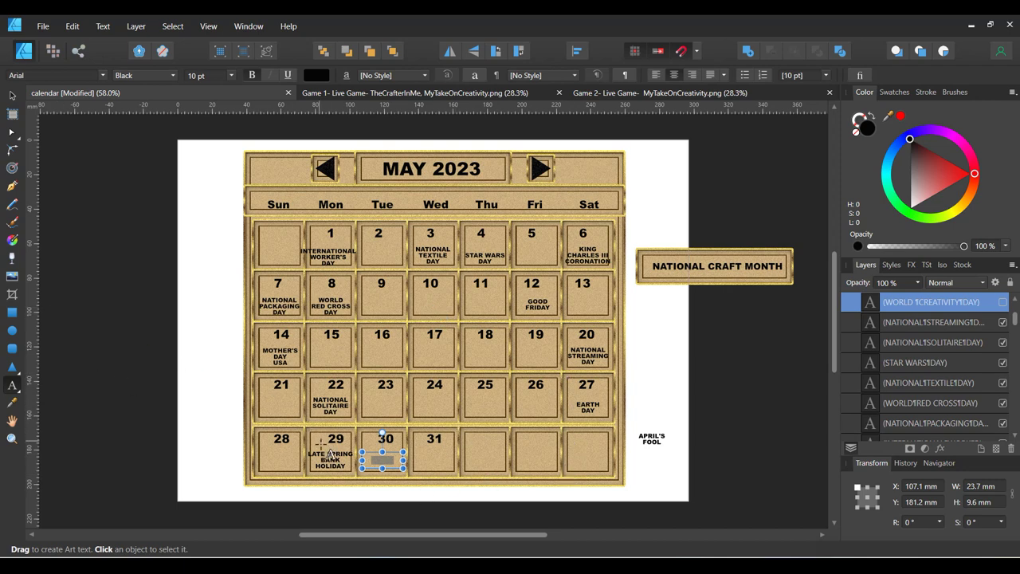
click(12, 113)
click(317, 301)
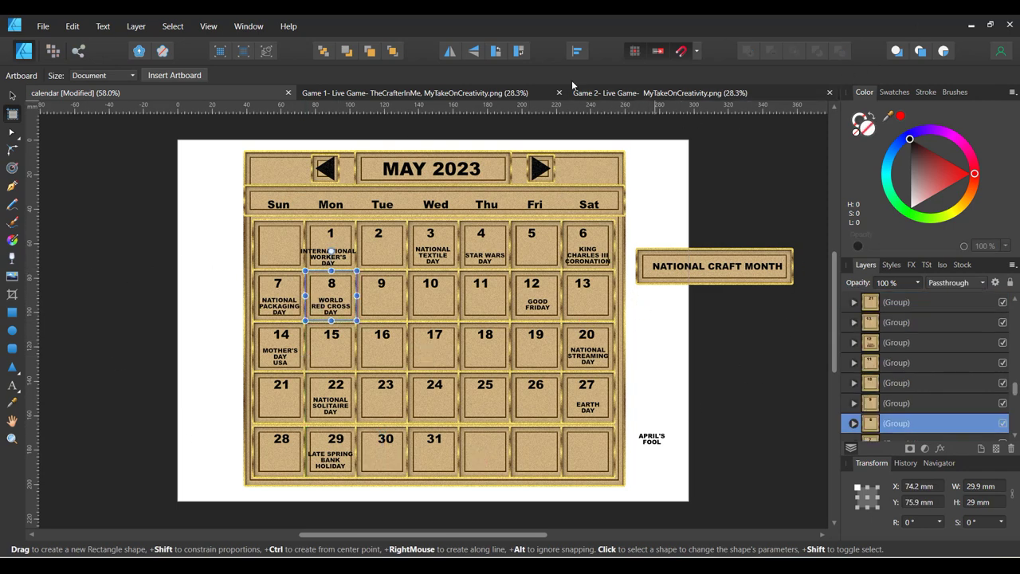
Review the Game 1 and Game 2 rule sheets in their open documents.
click(454, 92)
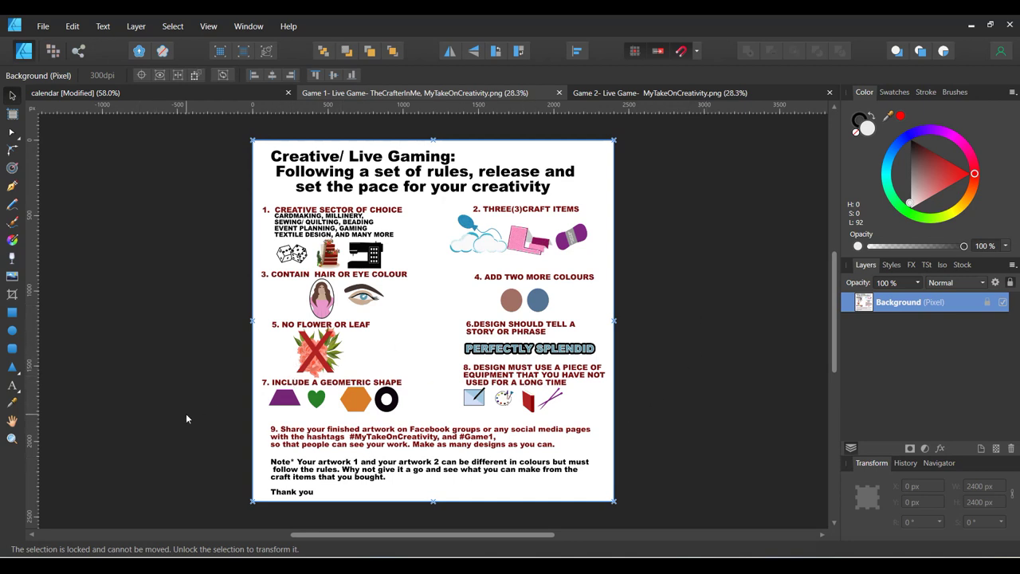
click(11, 439)
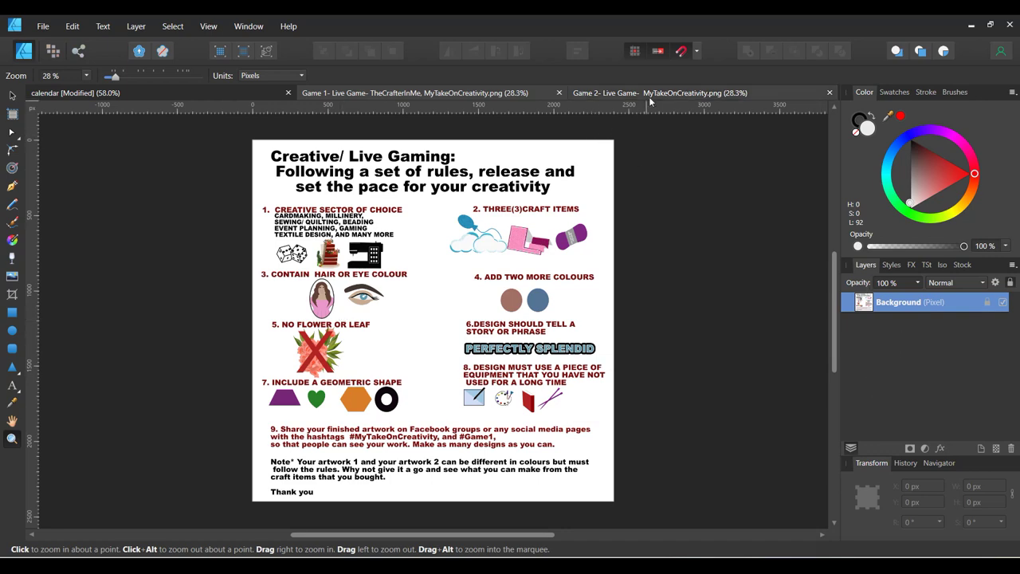
click(605, 93)
key(v)
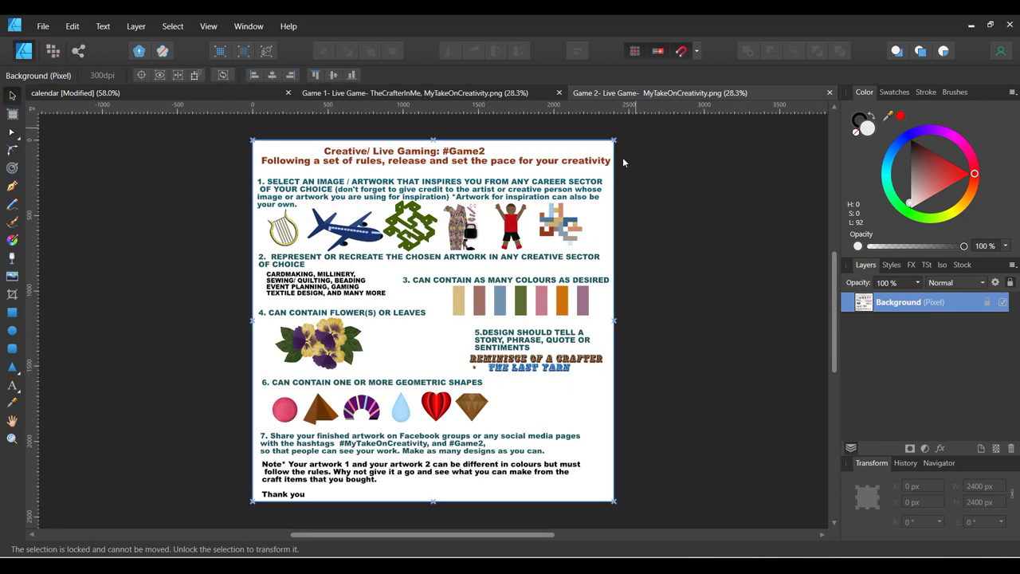
click(347, 93)
key(z)
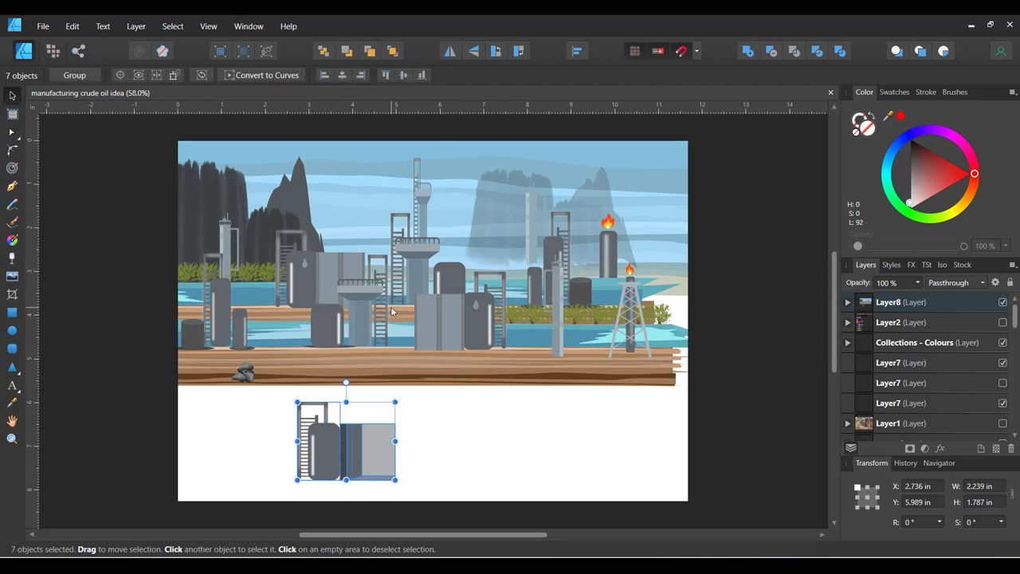
Select the refinery scene group in the crude oil artwork and pick the pale tower in front of the distant mountain.
click(524, 198)
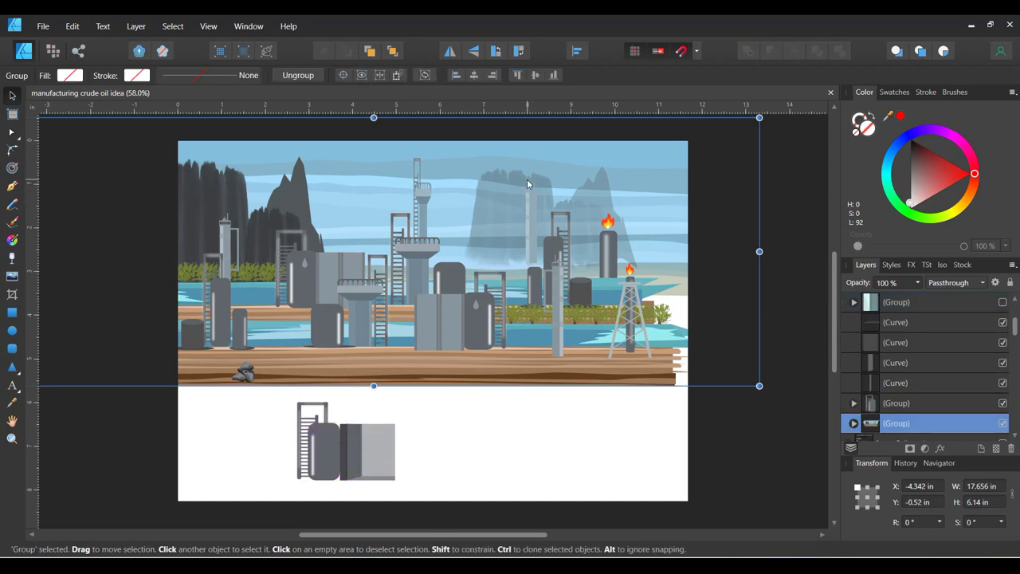
double_click(527, 178)
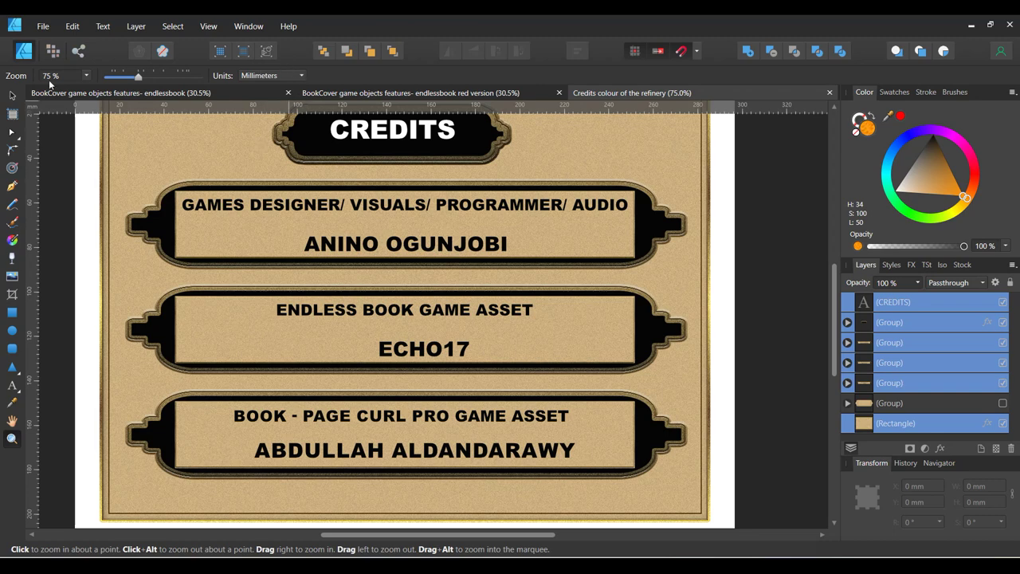
Examine the credits page as a whole at 25% and its individual entries at 75% zoom.
click(116, 75)
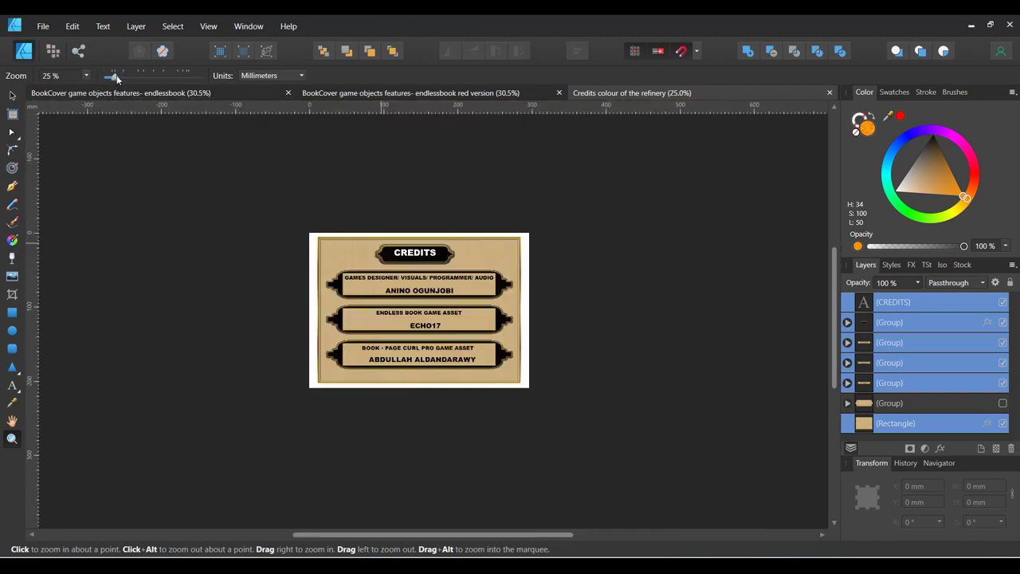
drag(116, 75, 138, 75)
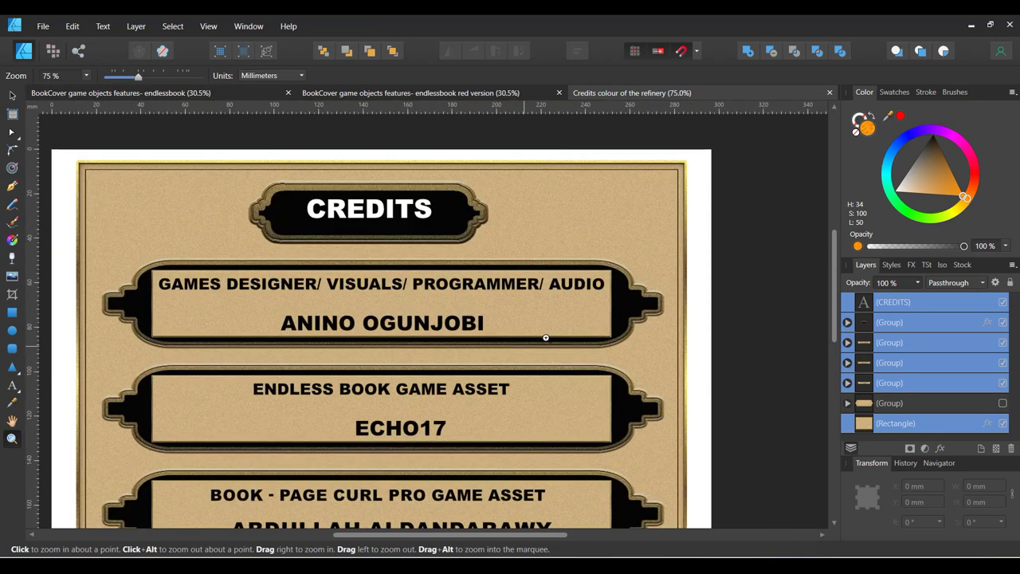
scroll(540, 365, down, 4)
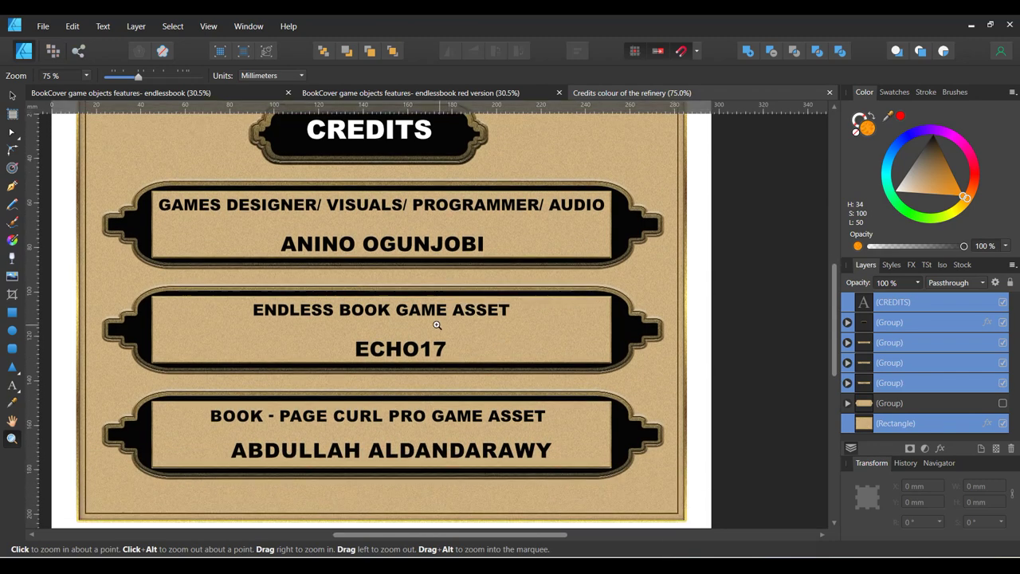
Inspect the front of the red TALES OF THE REFINERY book cover at 50% zoom and switch back to the credits page.
click(373, 94)
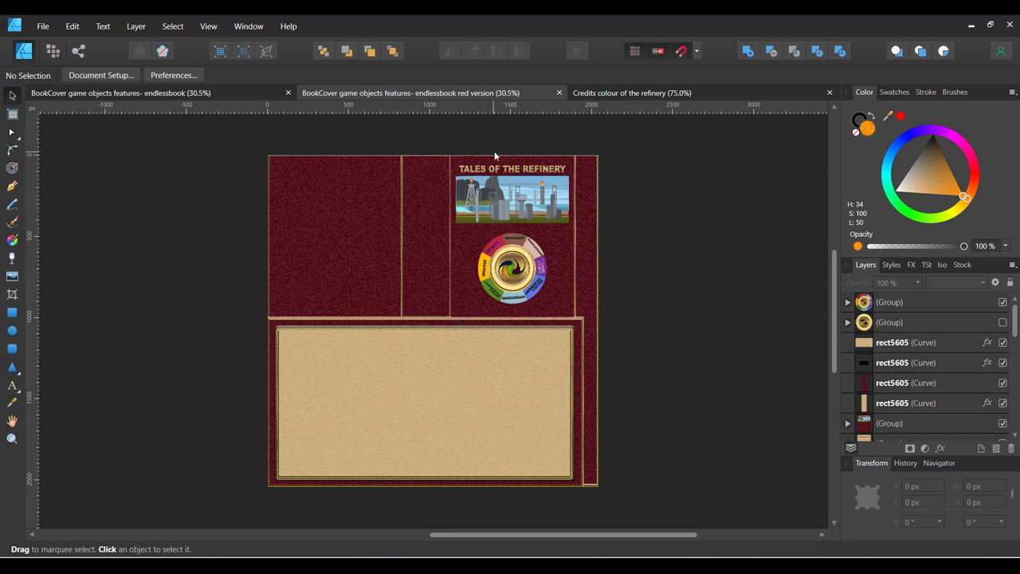
click(12, 438)
click(608, 167)
scroll(470, 415, down, 2)
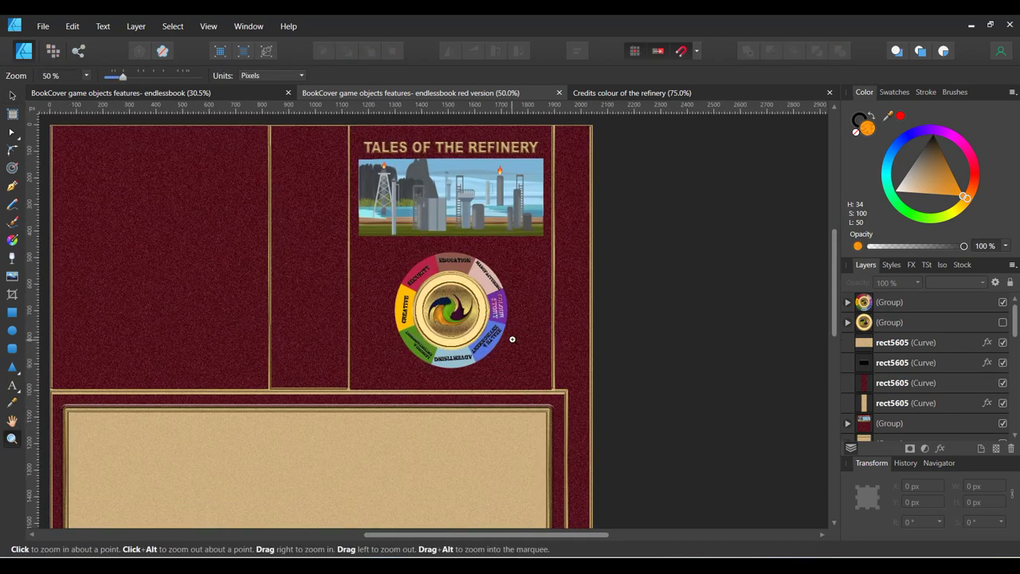
click(622, 92)
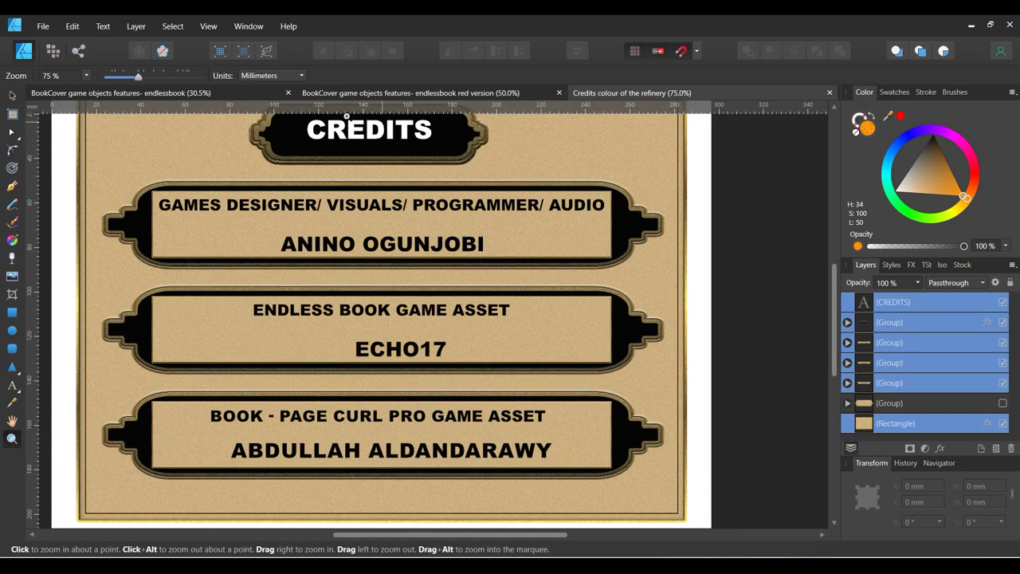
Examine the GAME OBJECTS DIARY book cover, its title, emblem and black panel, close up and as a whole at 25% zoom.
click(174, 94)
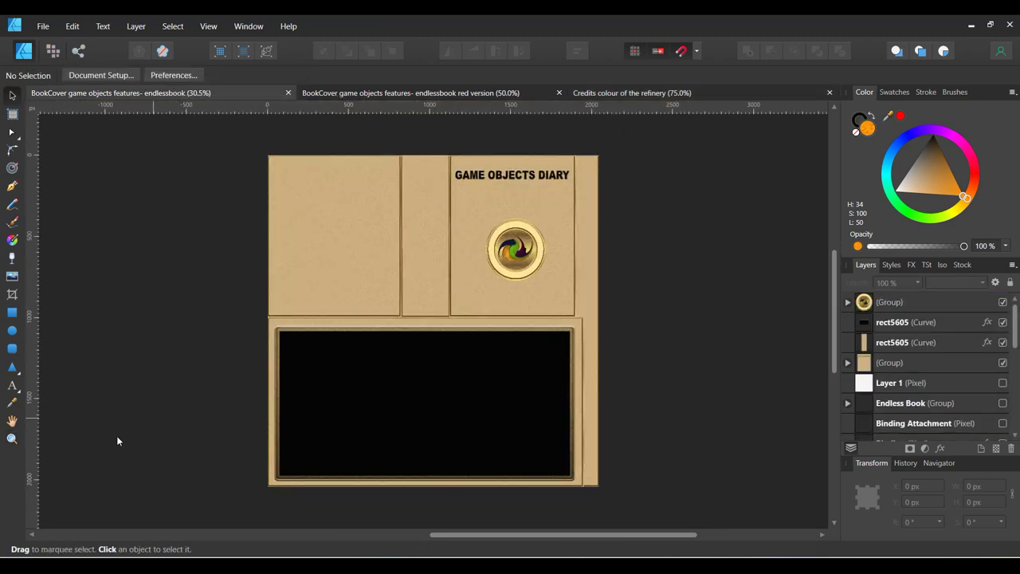
click(12, 438)
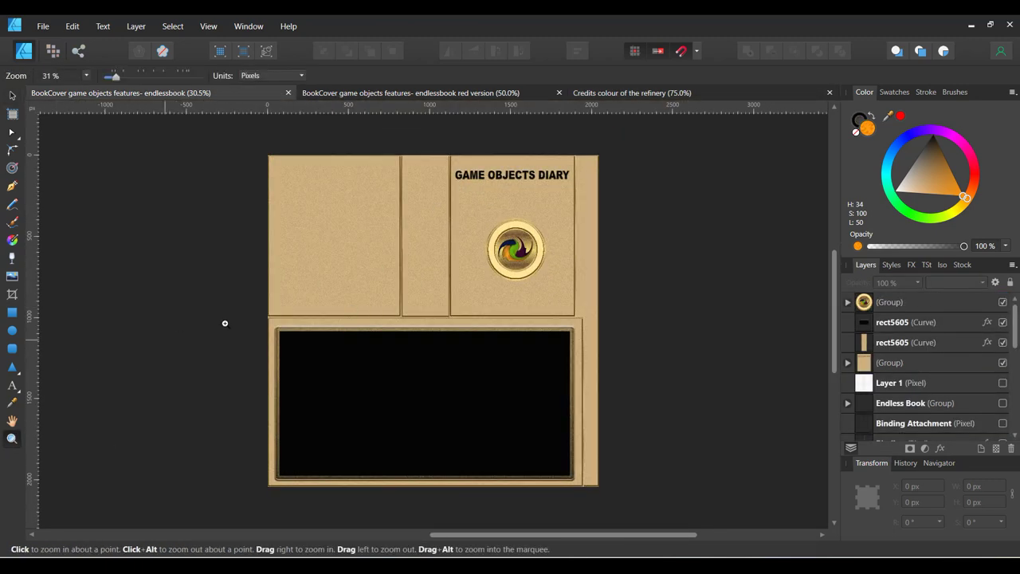
click(451, 250)
scroll(757, 287, up, 1)
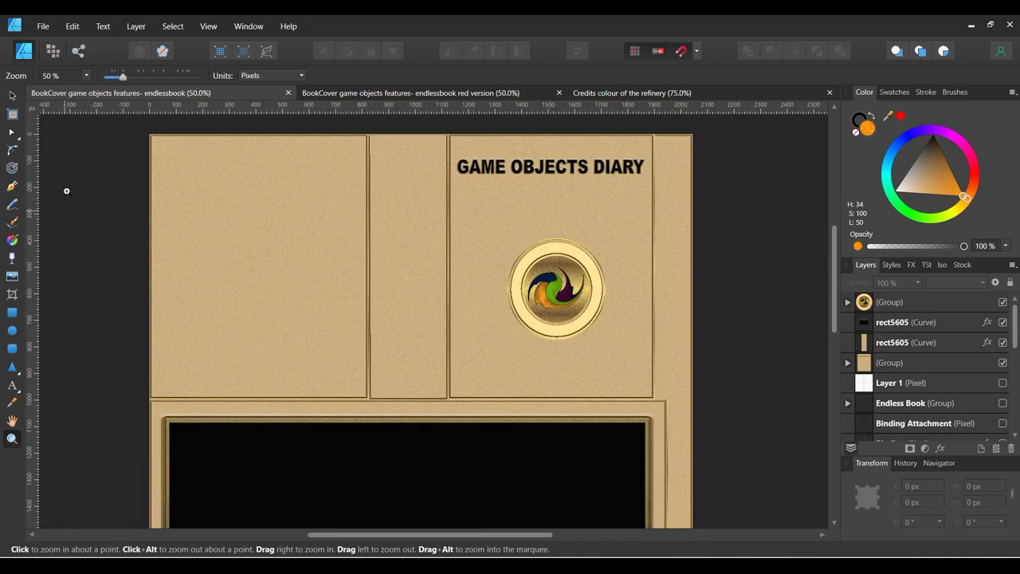
click(109, 77)
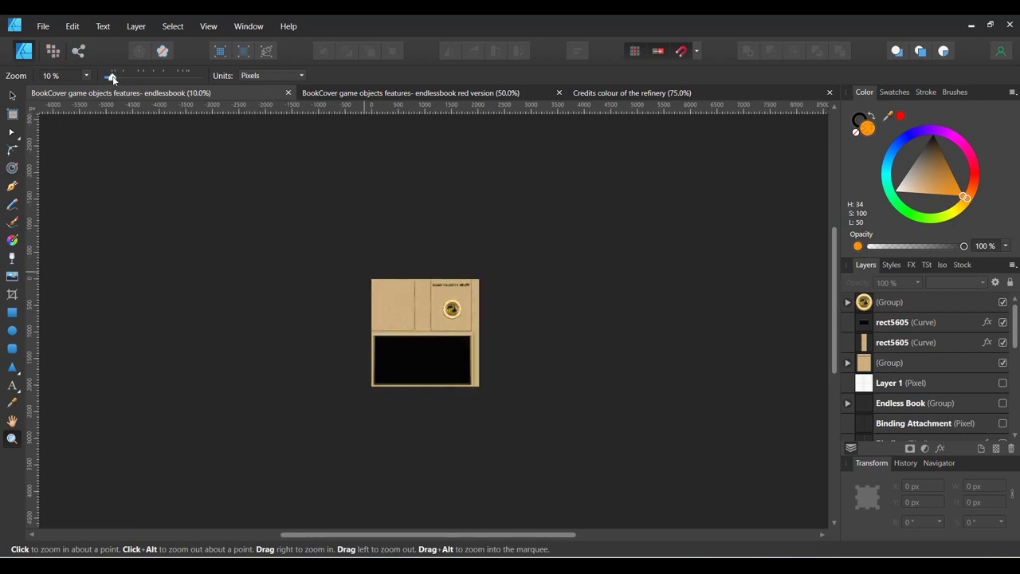
click(364, 345)
click(391, 318)
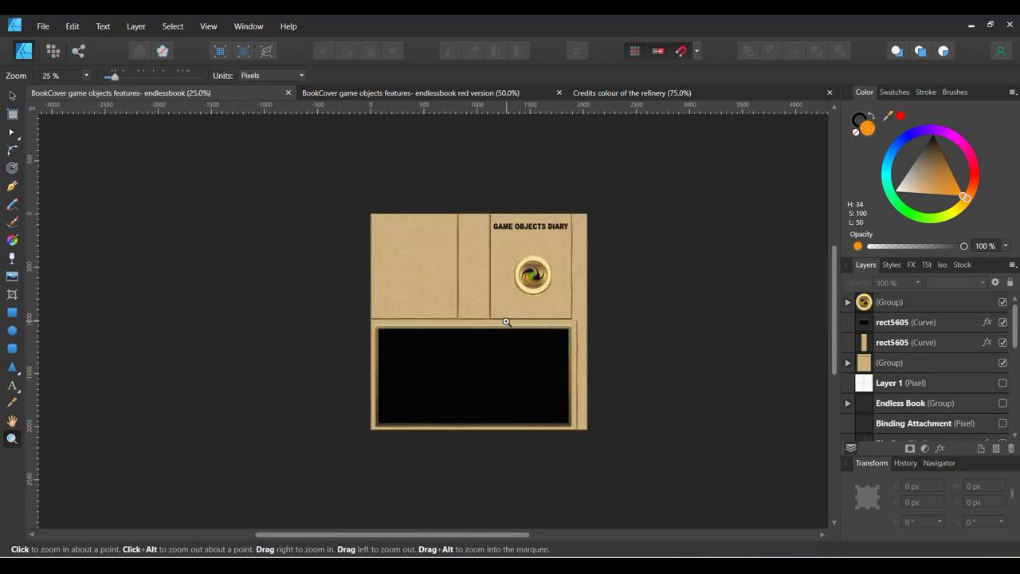
click(502, 323)
click(506, 321)
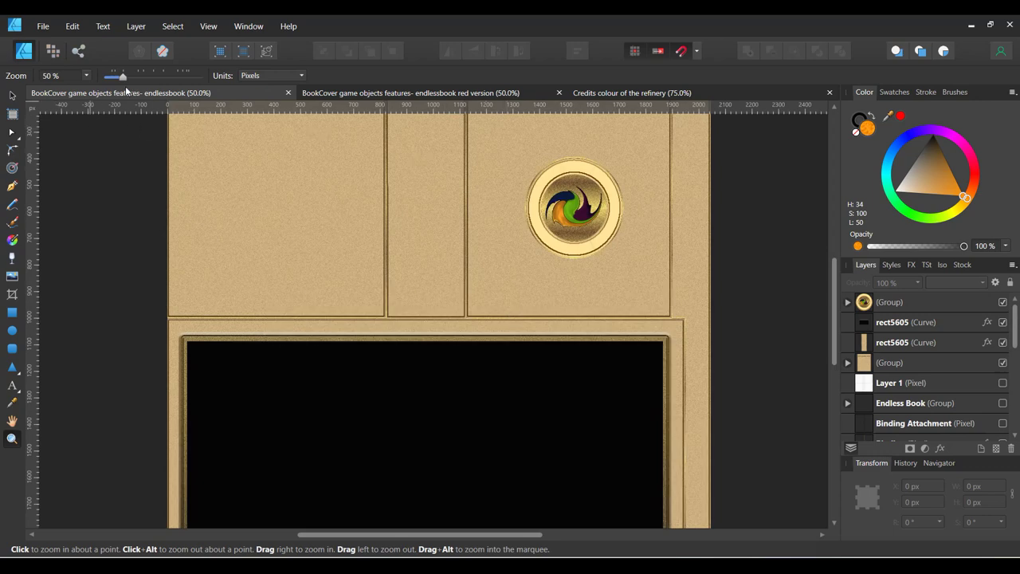
mouse_move(123, 79)
mouse_down()
mouse_move(113, 79)
mouse_move(119, 87)
mouse_up()
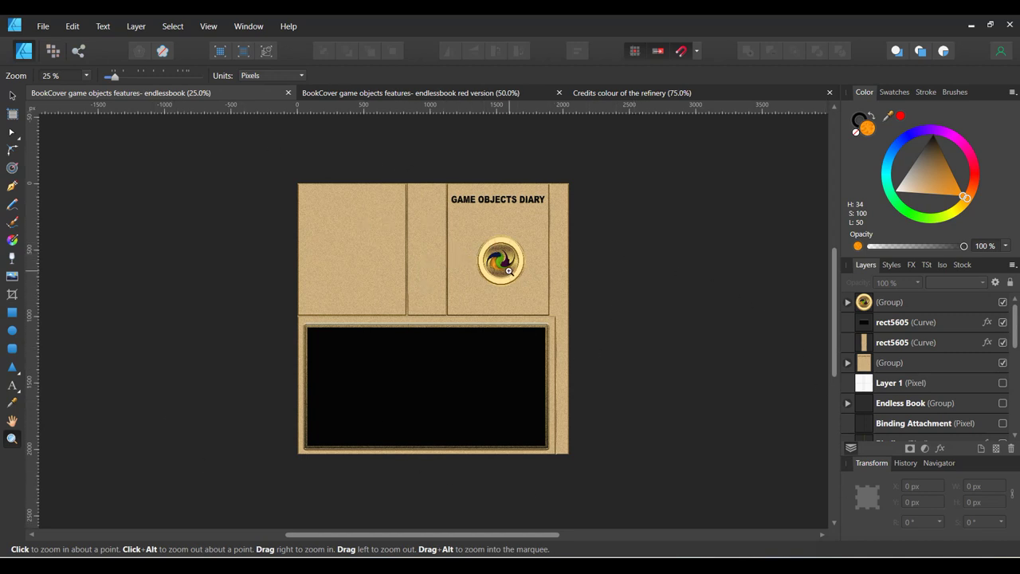
Reopen the red version of the book cover and view its complete layout at about 36% zoom.
click(362, 92)
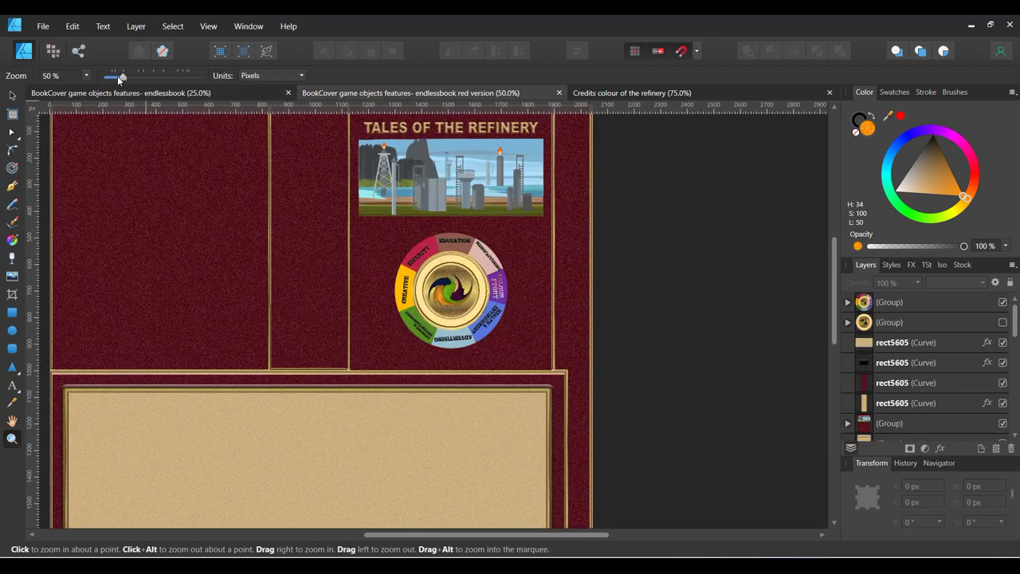
drag(117, 80, 114, 76)
scroll(348, 335, down, 2)
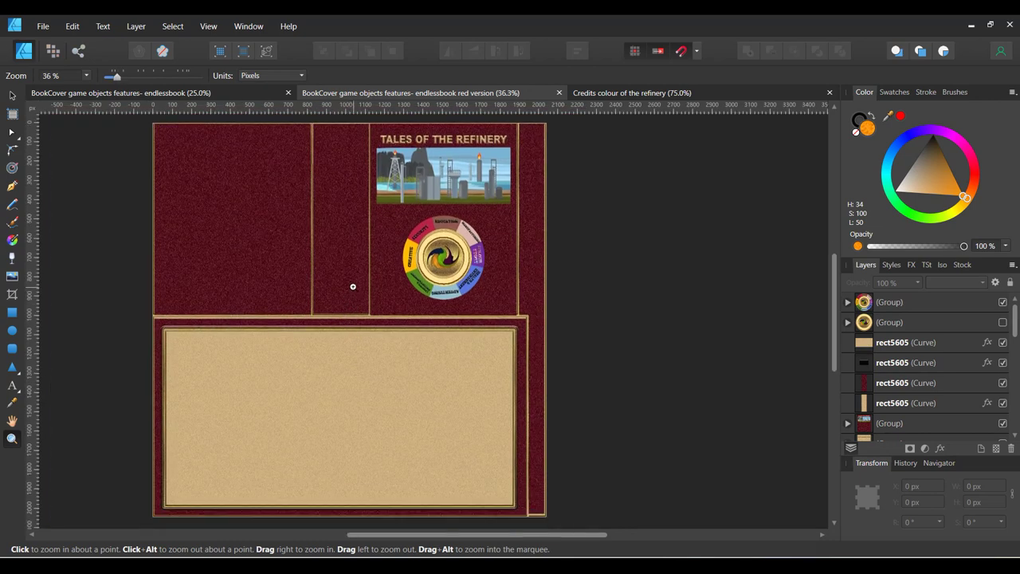